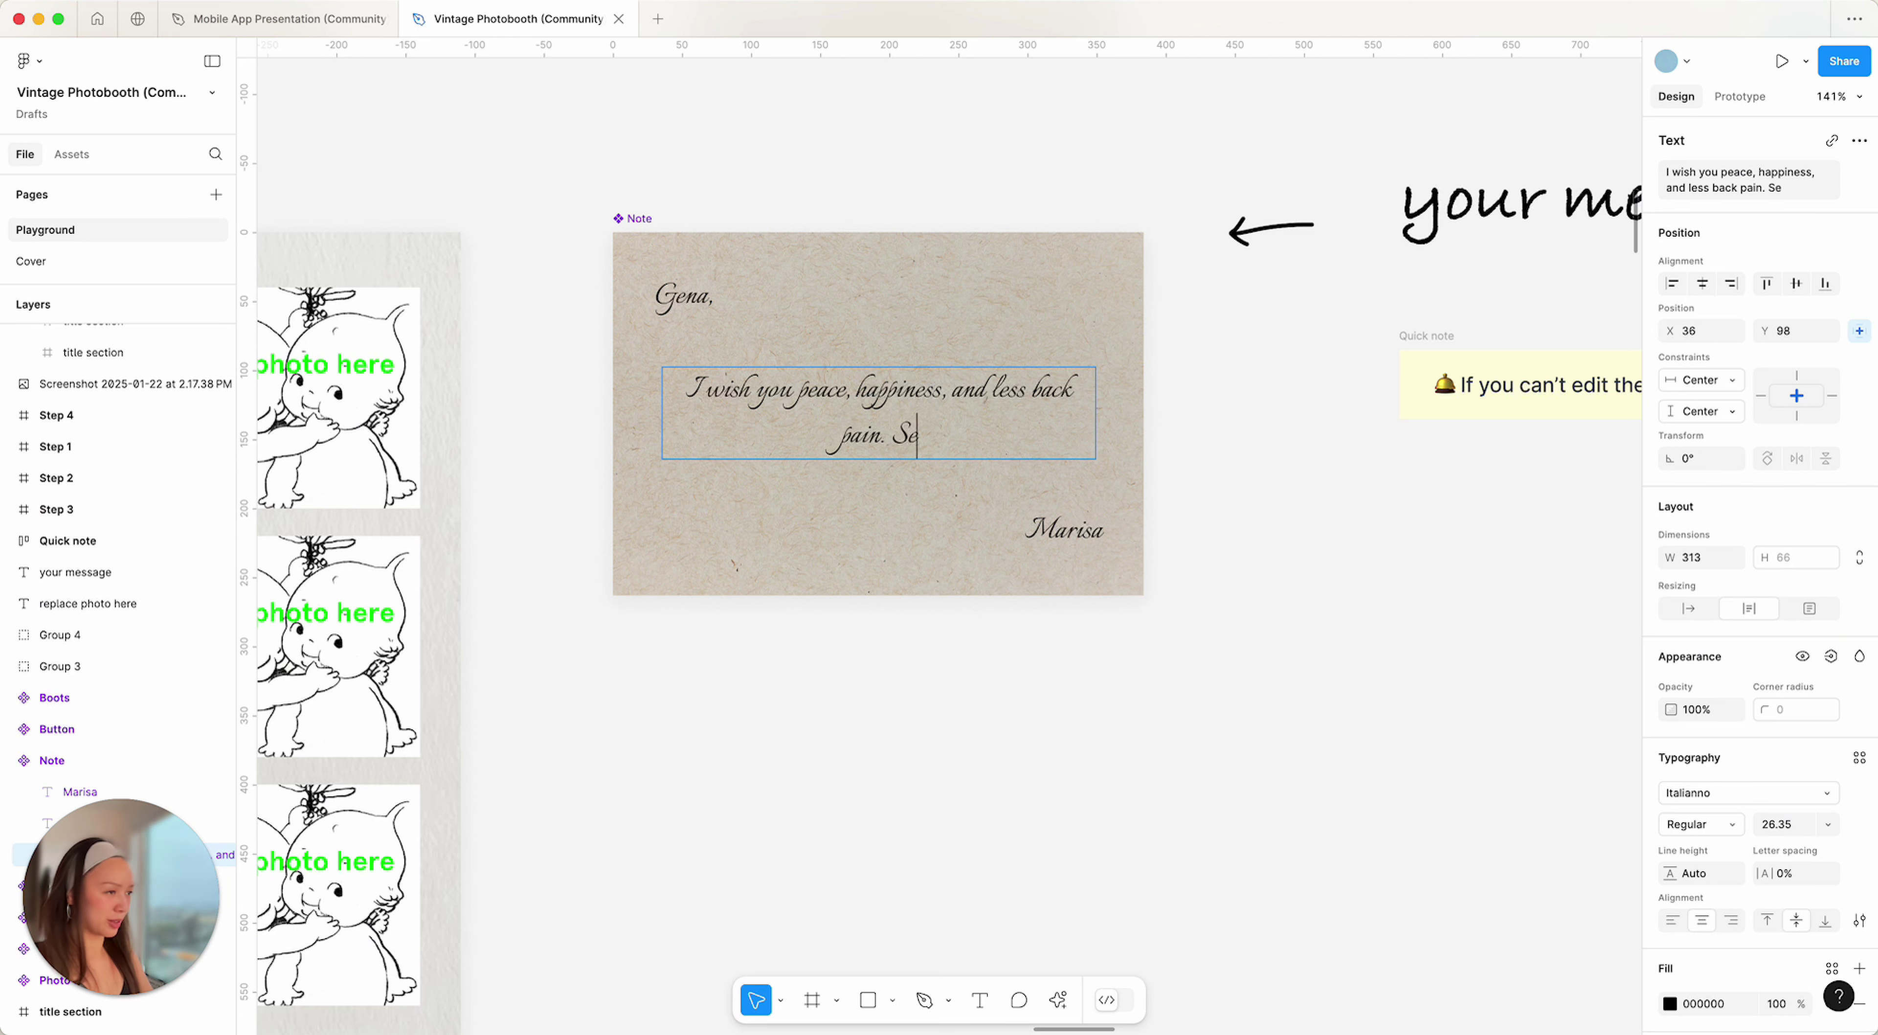
# - Finish the message in the Note component with "See you in May."
pyautogui.write('ou in May.')
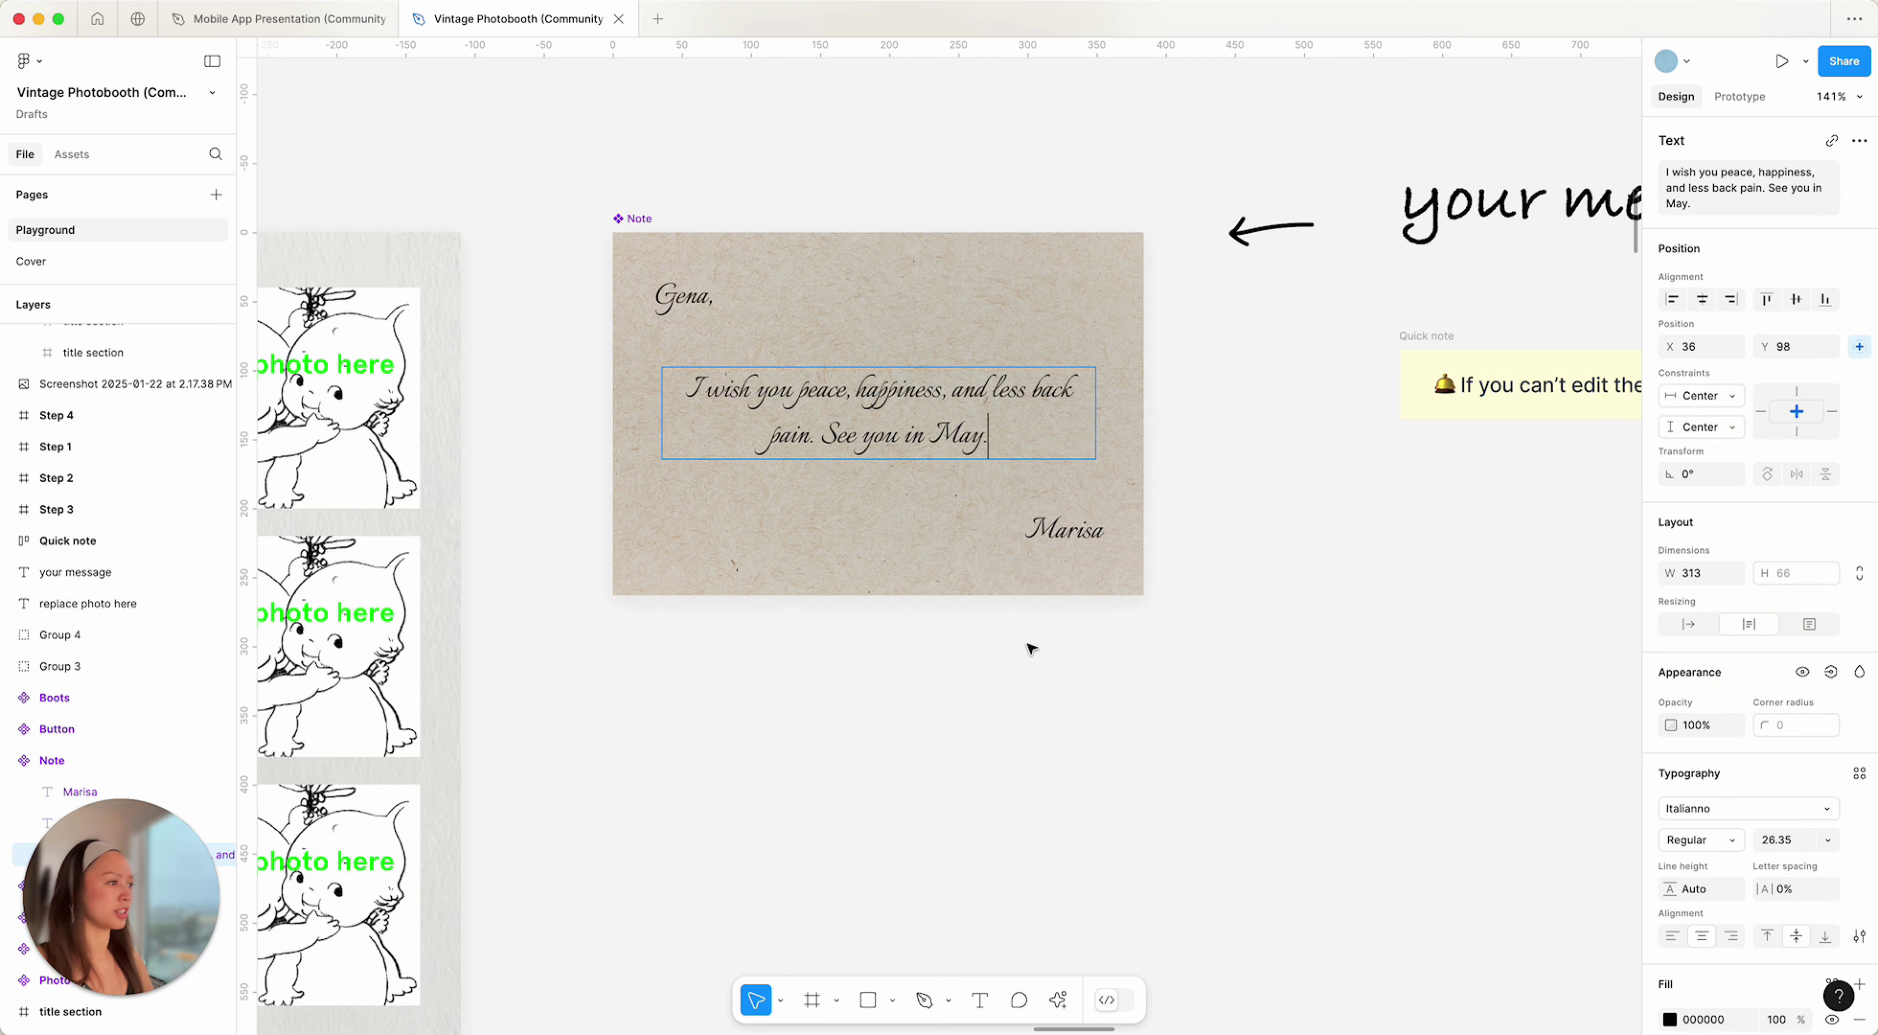
pyautogui.click(960, 637)
pyautogui.scroll(-10, 914, 479)
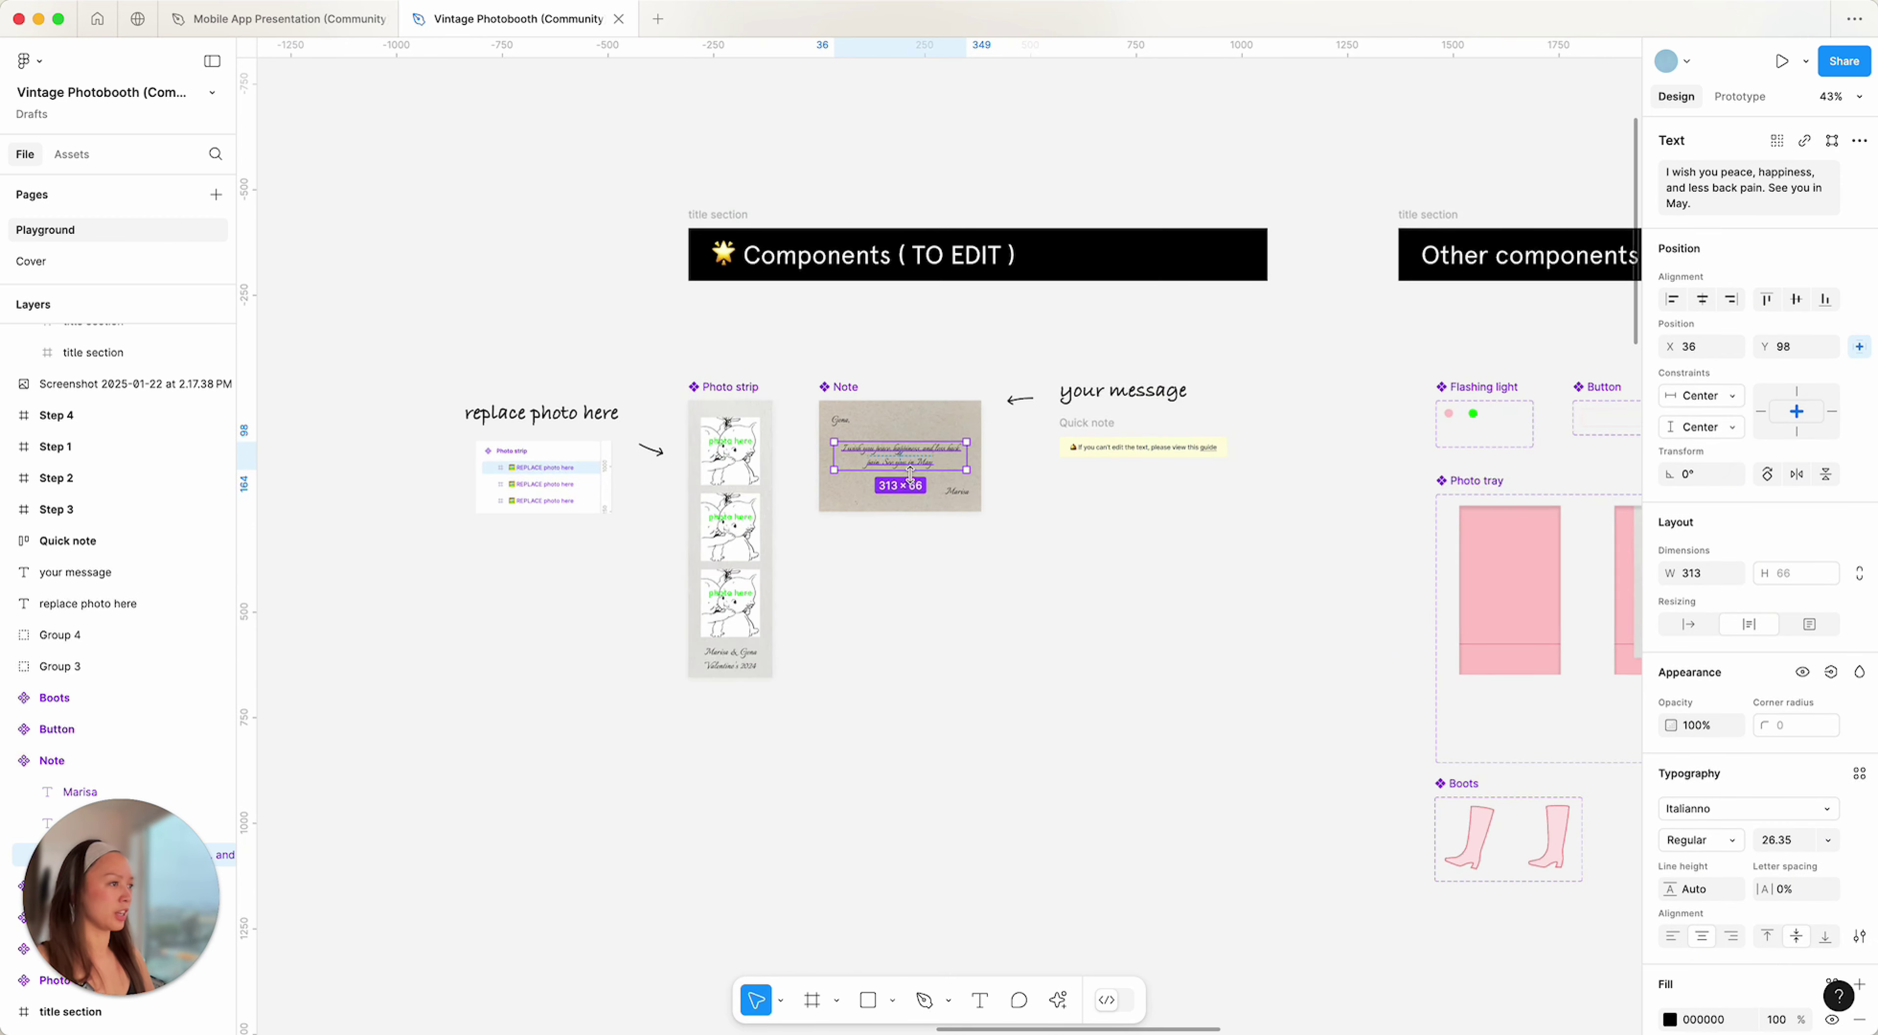
# - Examine how the edited note appears in the Reveal 1 and Reveal 2 frames and return to the editable components
pyautogui.scroll(5, 875, 452)
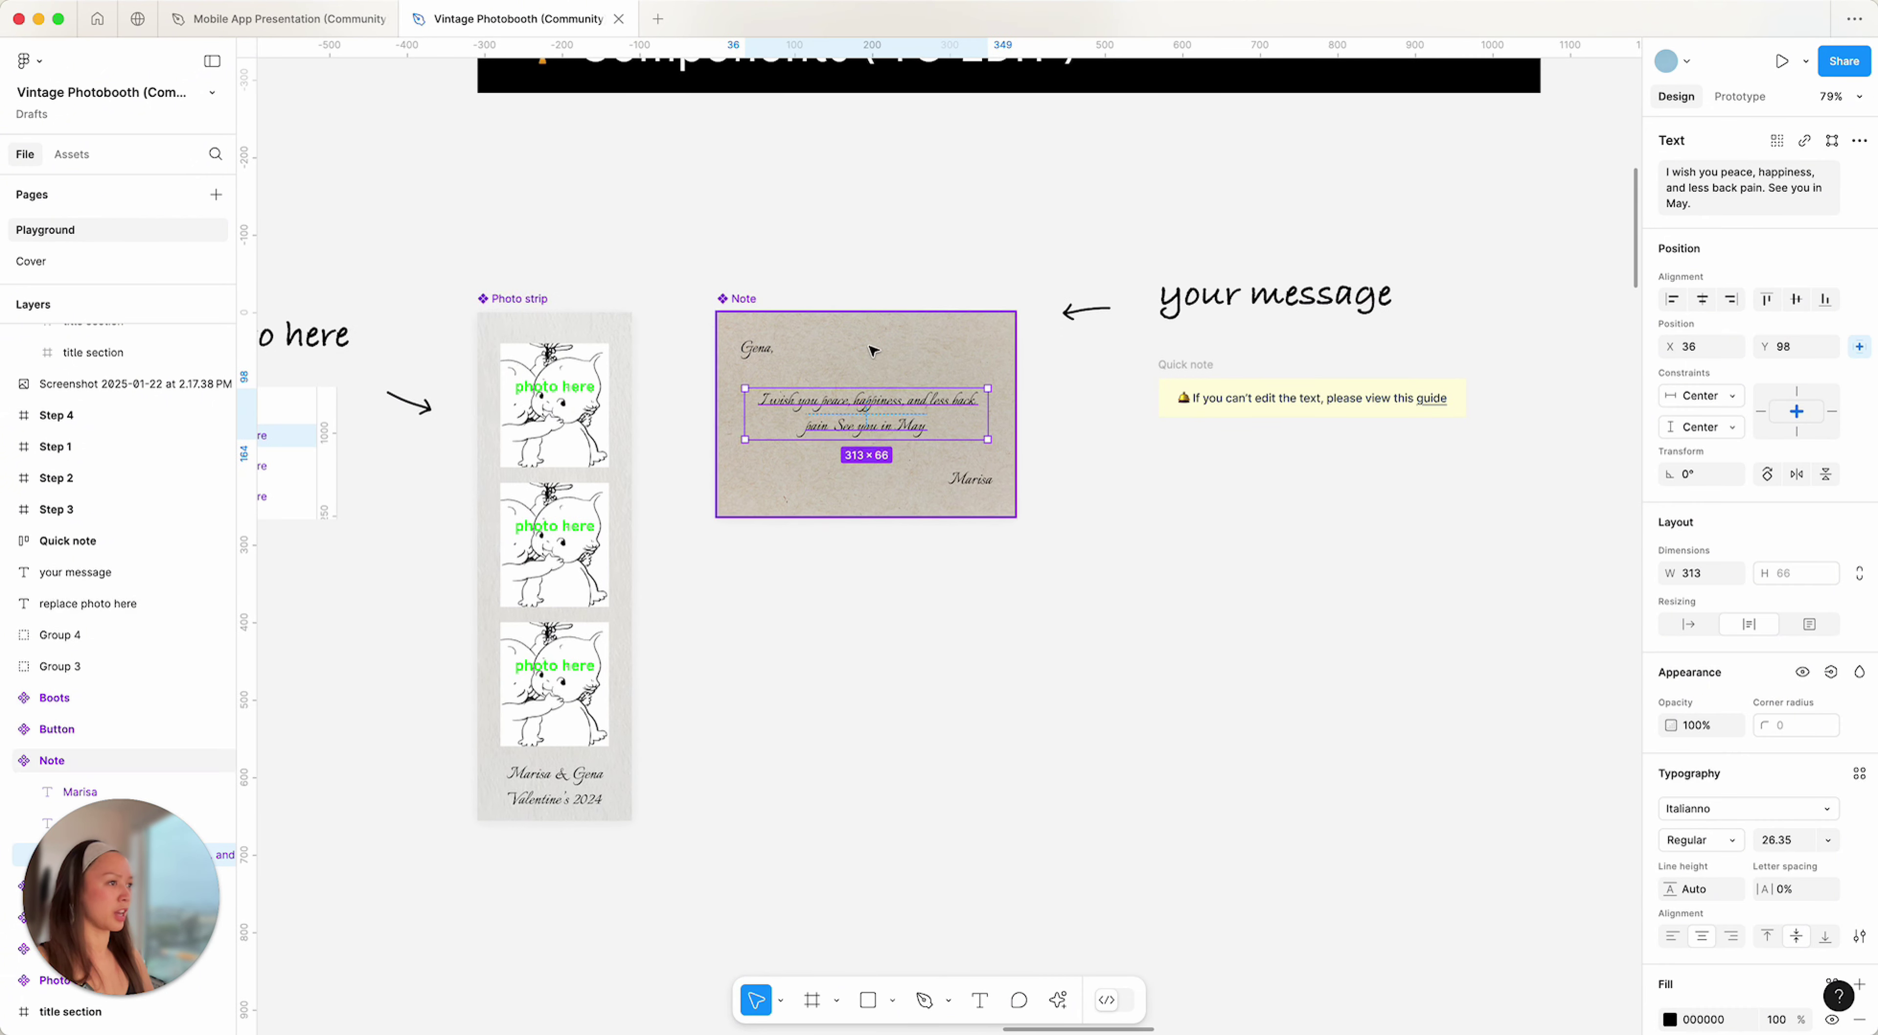
pyautogui.scroll(-5, 894, 415)
pyautogui.scroll(-5, 894, 416)
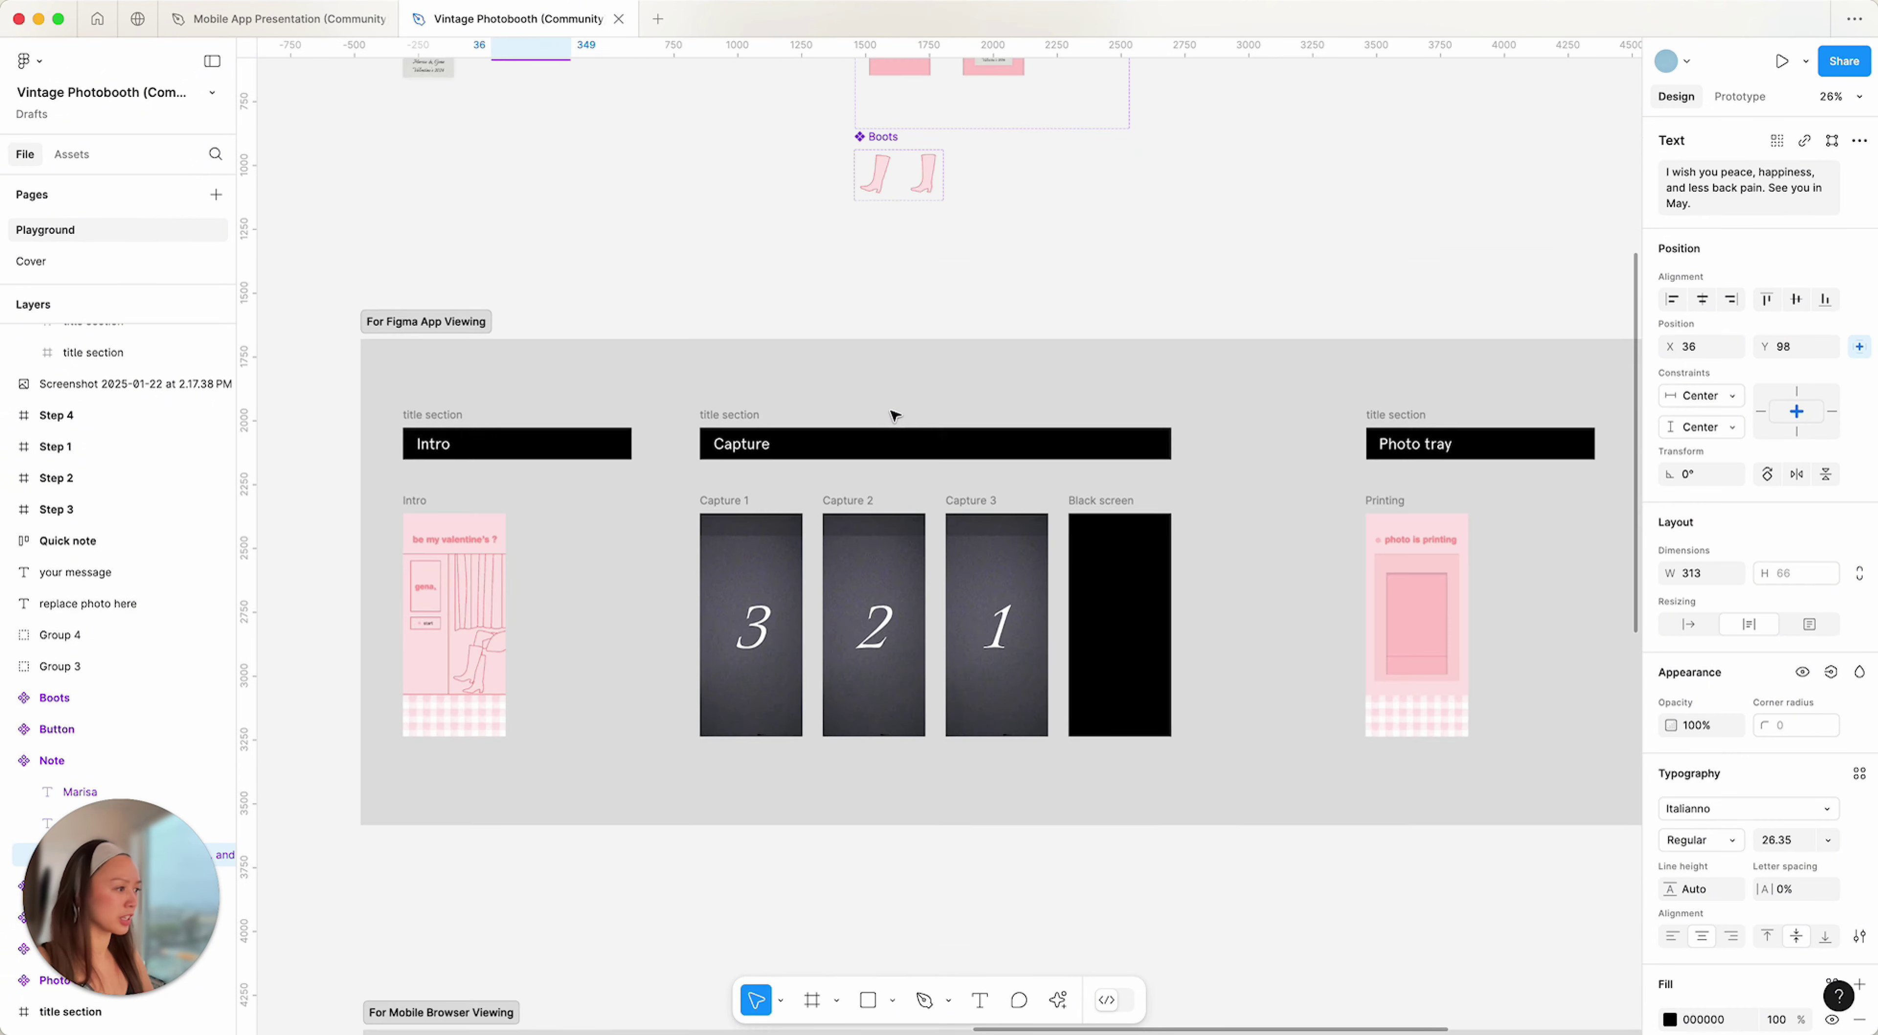
pyautogui.hscroll(6, 894, 416)
pyautogui.scroll(10, 1239, 478)
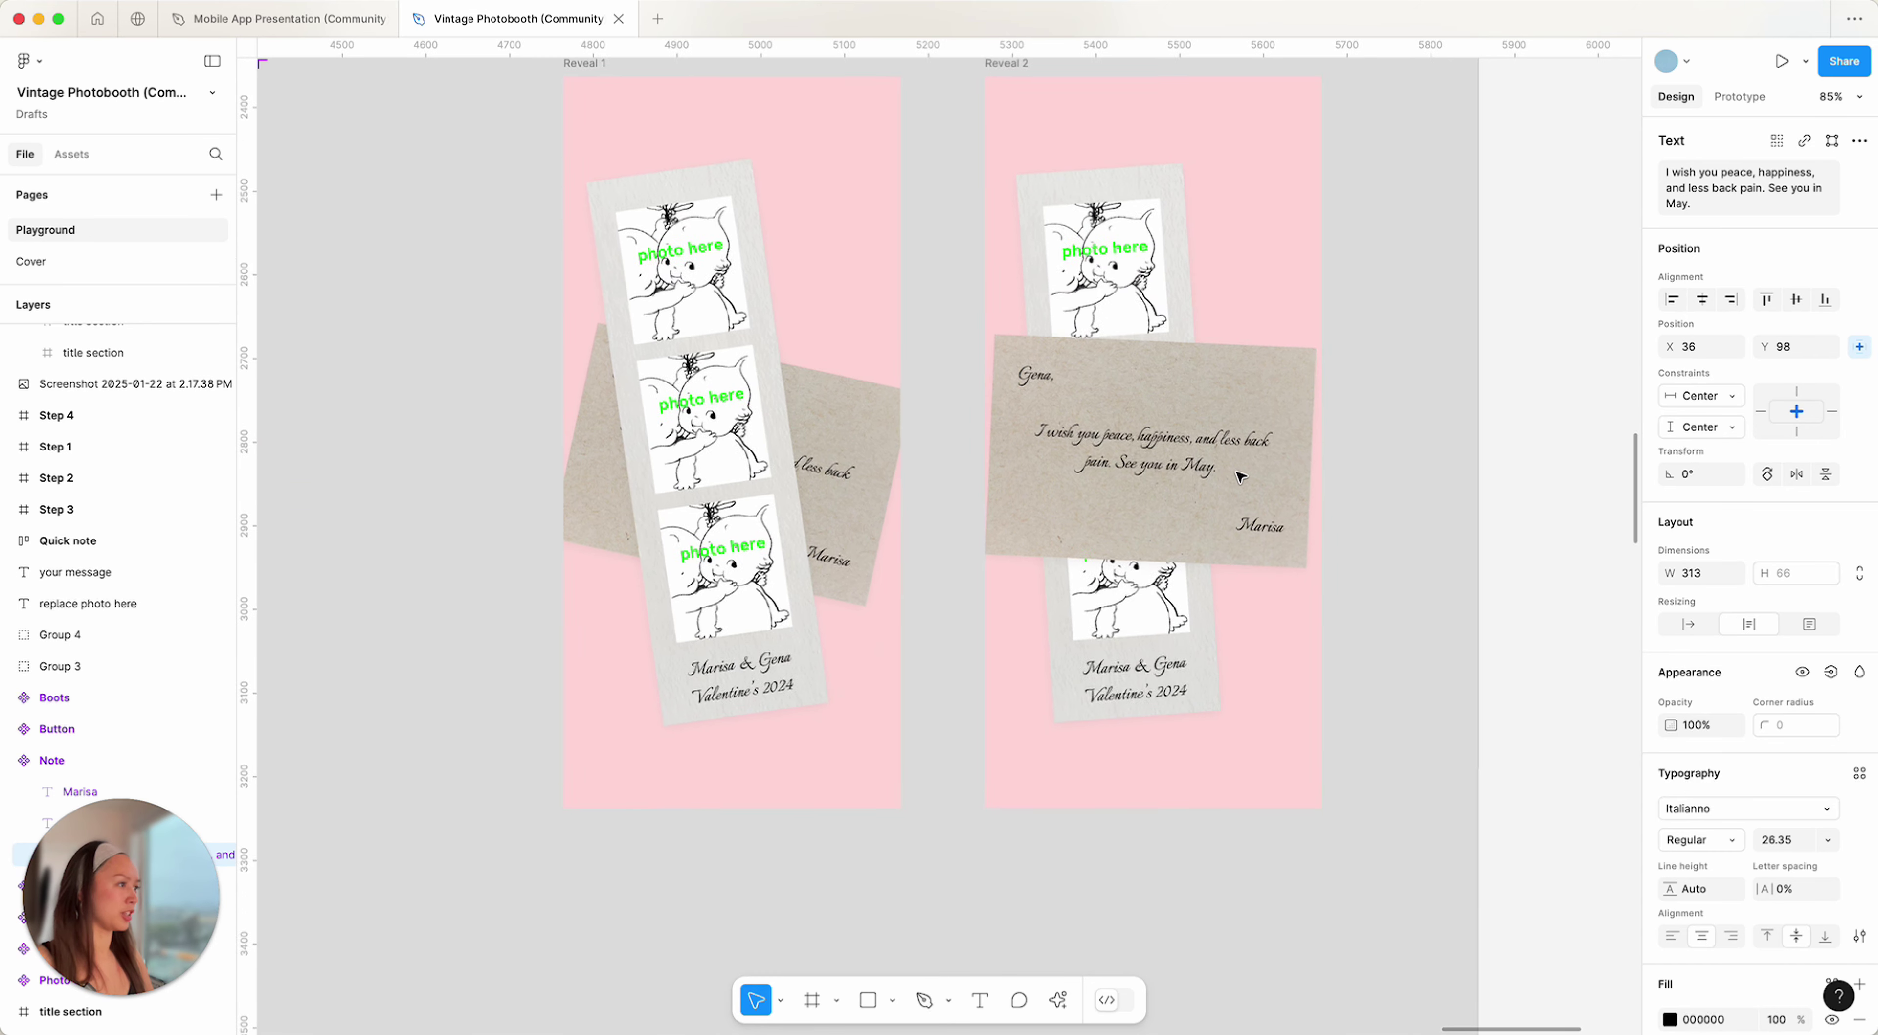
pyautogui.scroll(3, 1203, 467)
pyautogui.hscroll(-2, 1203, 466)
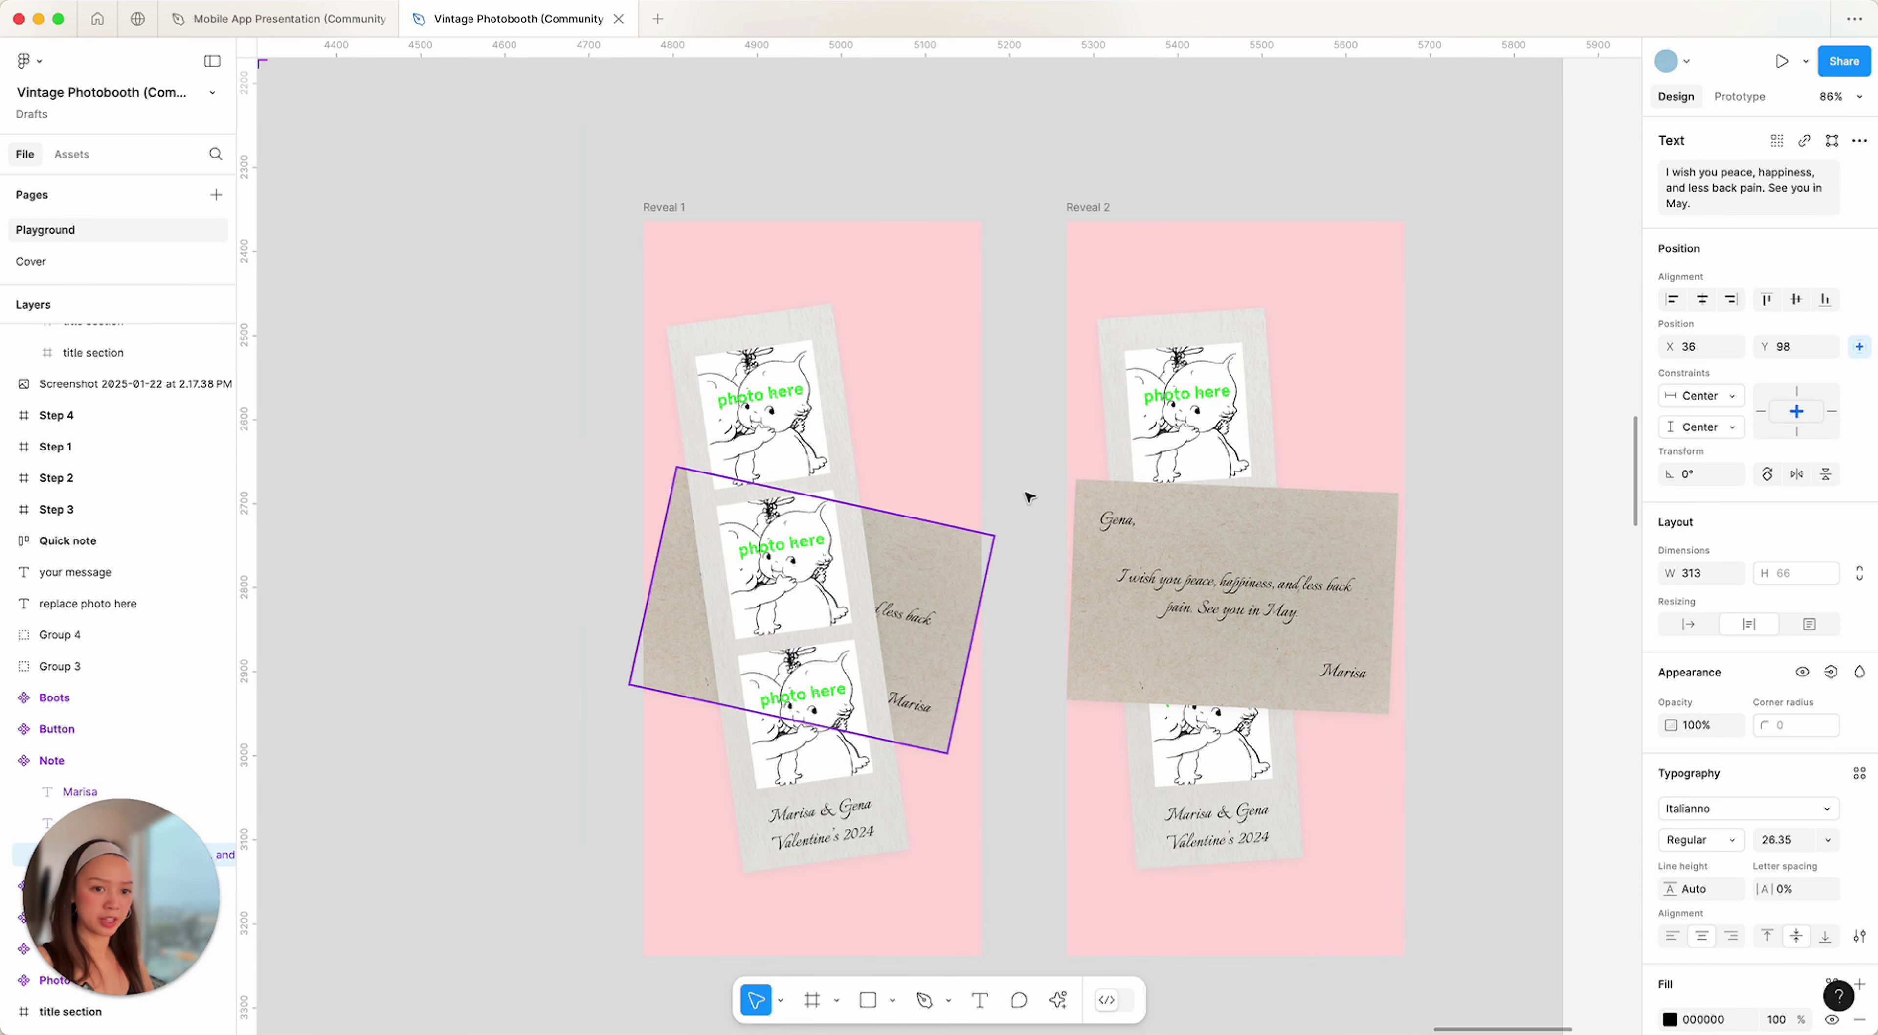
pyautogui.scroll(-10, 1031, 641)
pyautogui.scroll(3, 1018, 641)
pyautogui.hscroll(-5, 1018, 641)
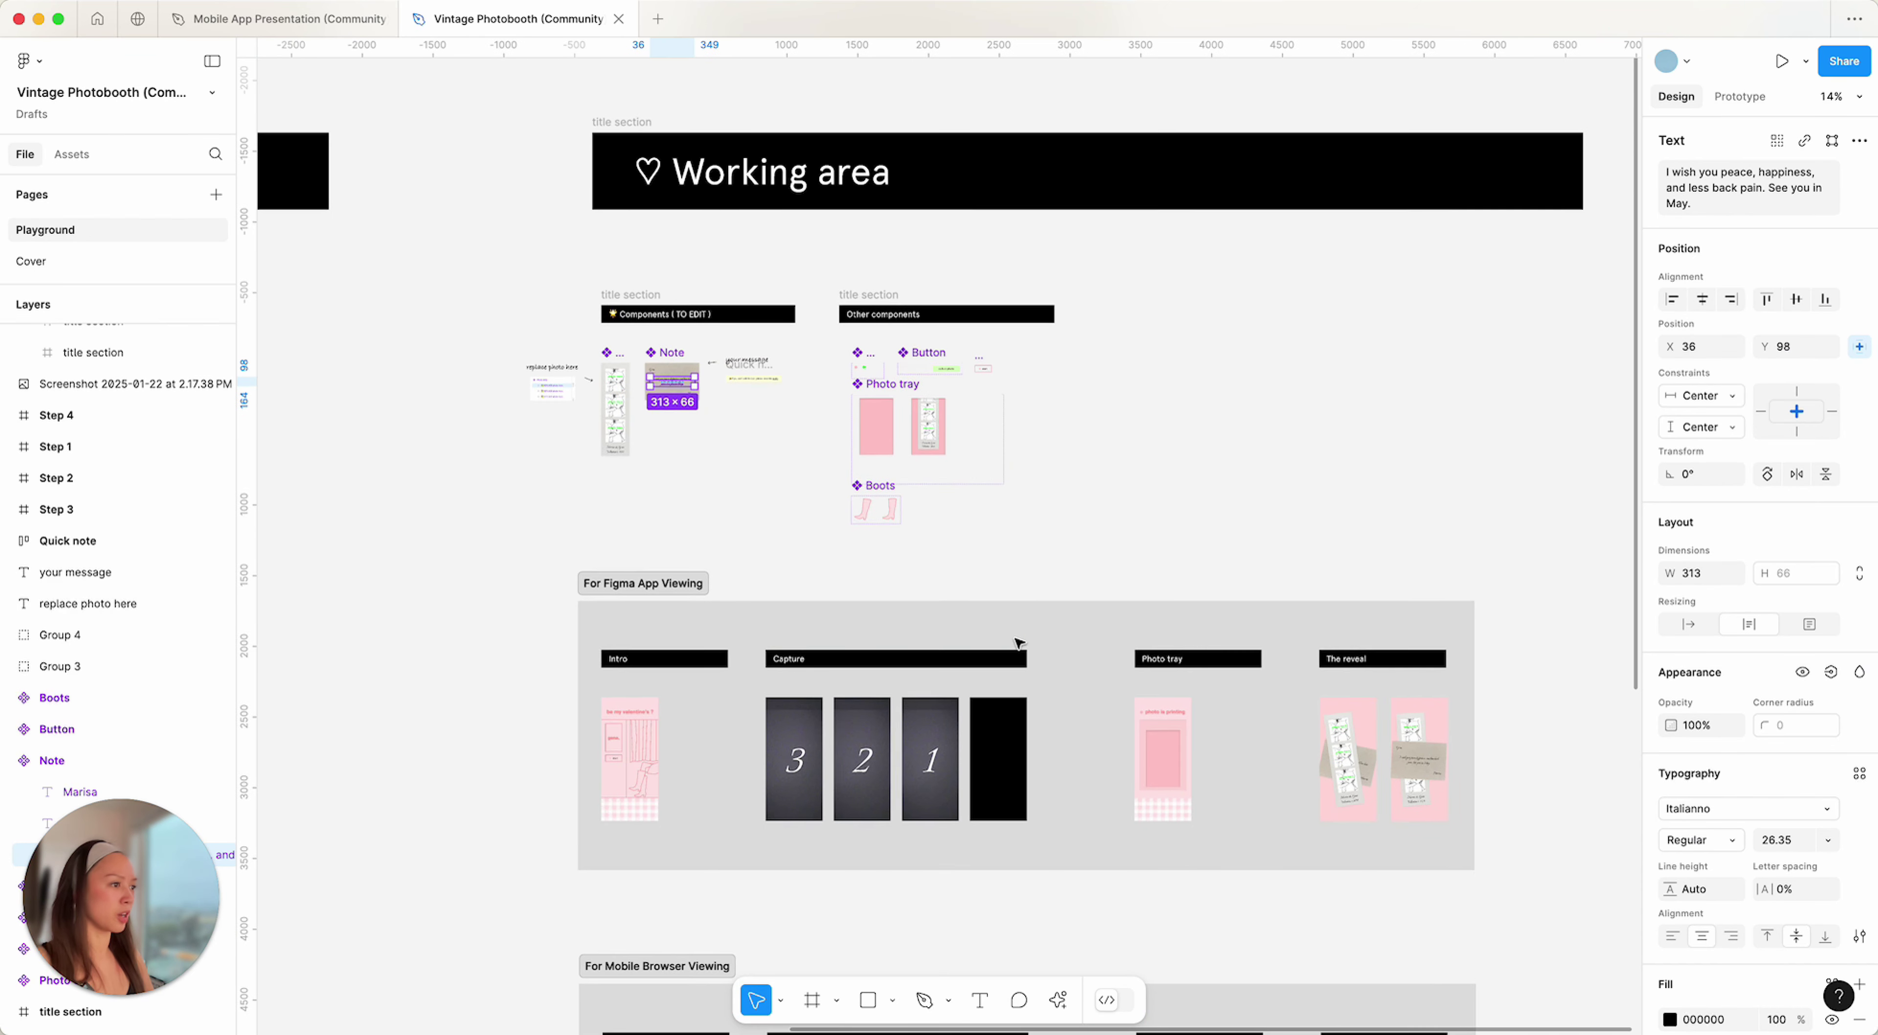
pyautogui.scroll(10, 689, 343)
pyautogui.scroll(5, 569, 510)
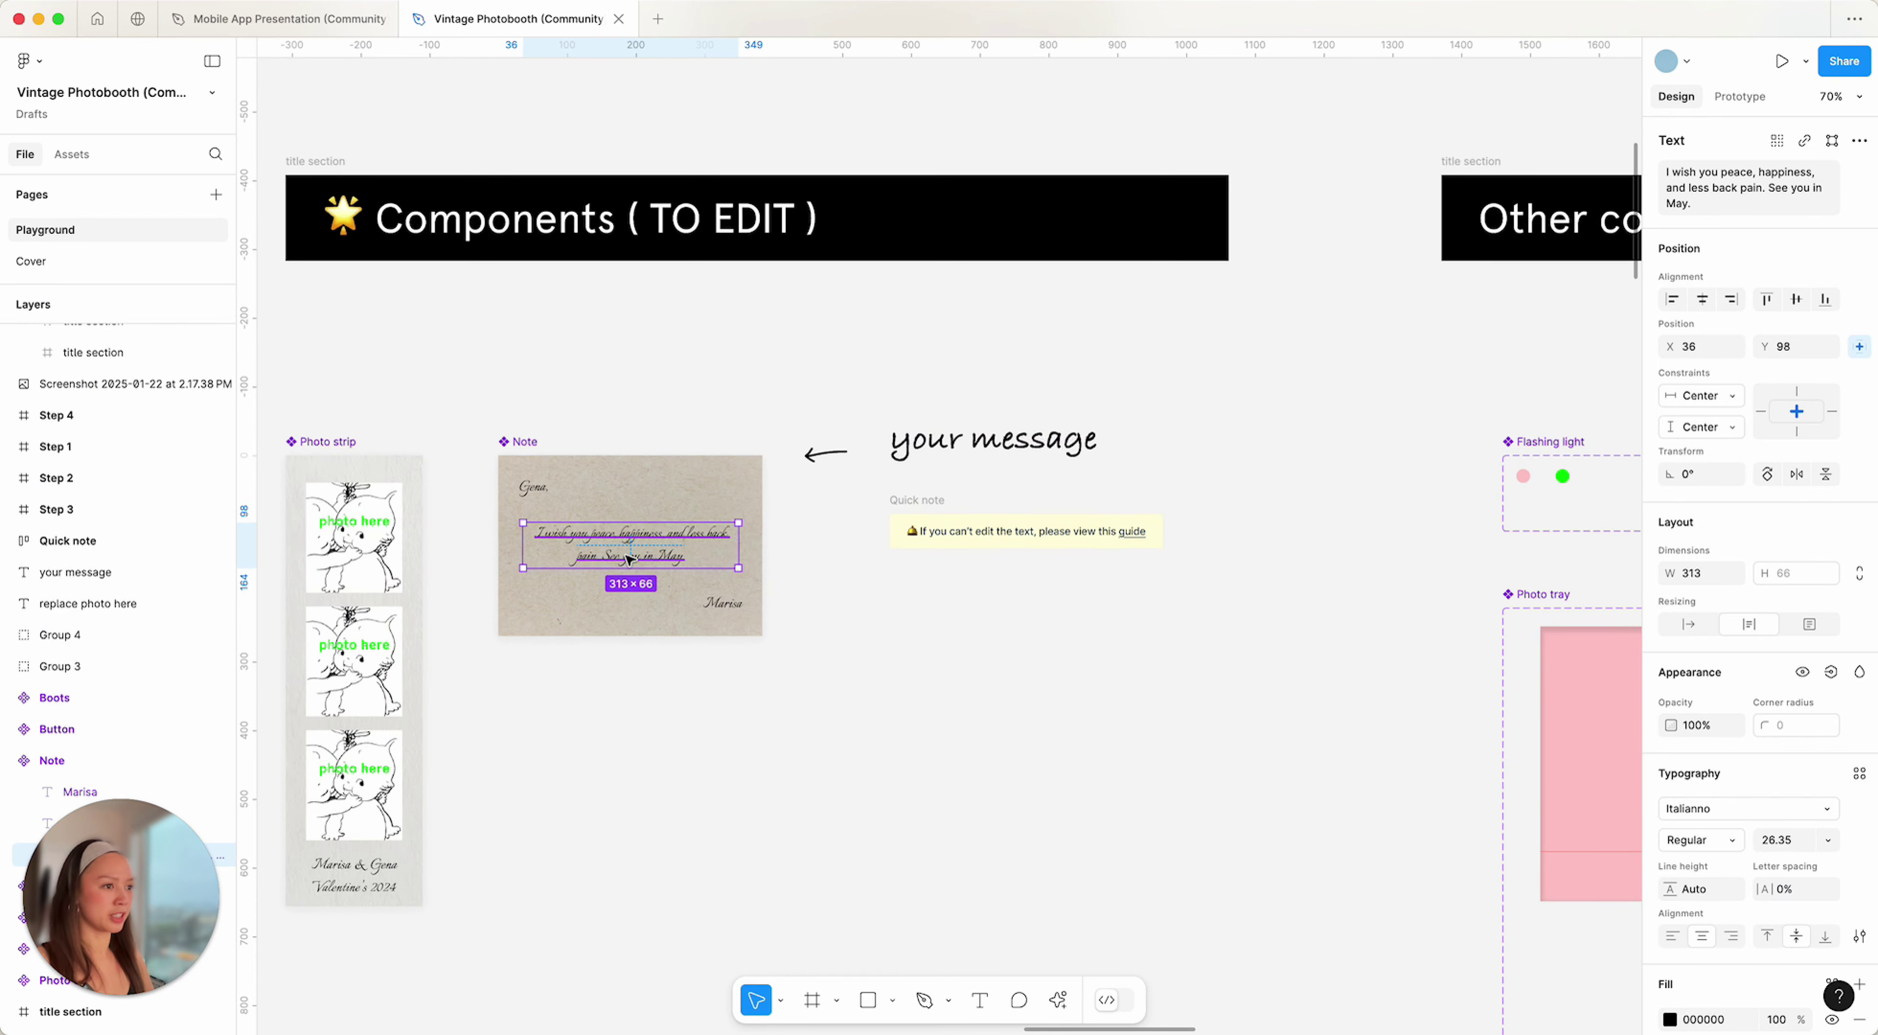
pyautogui.hscroll(-3, 729, 656)
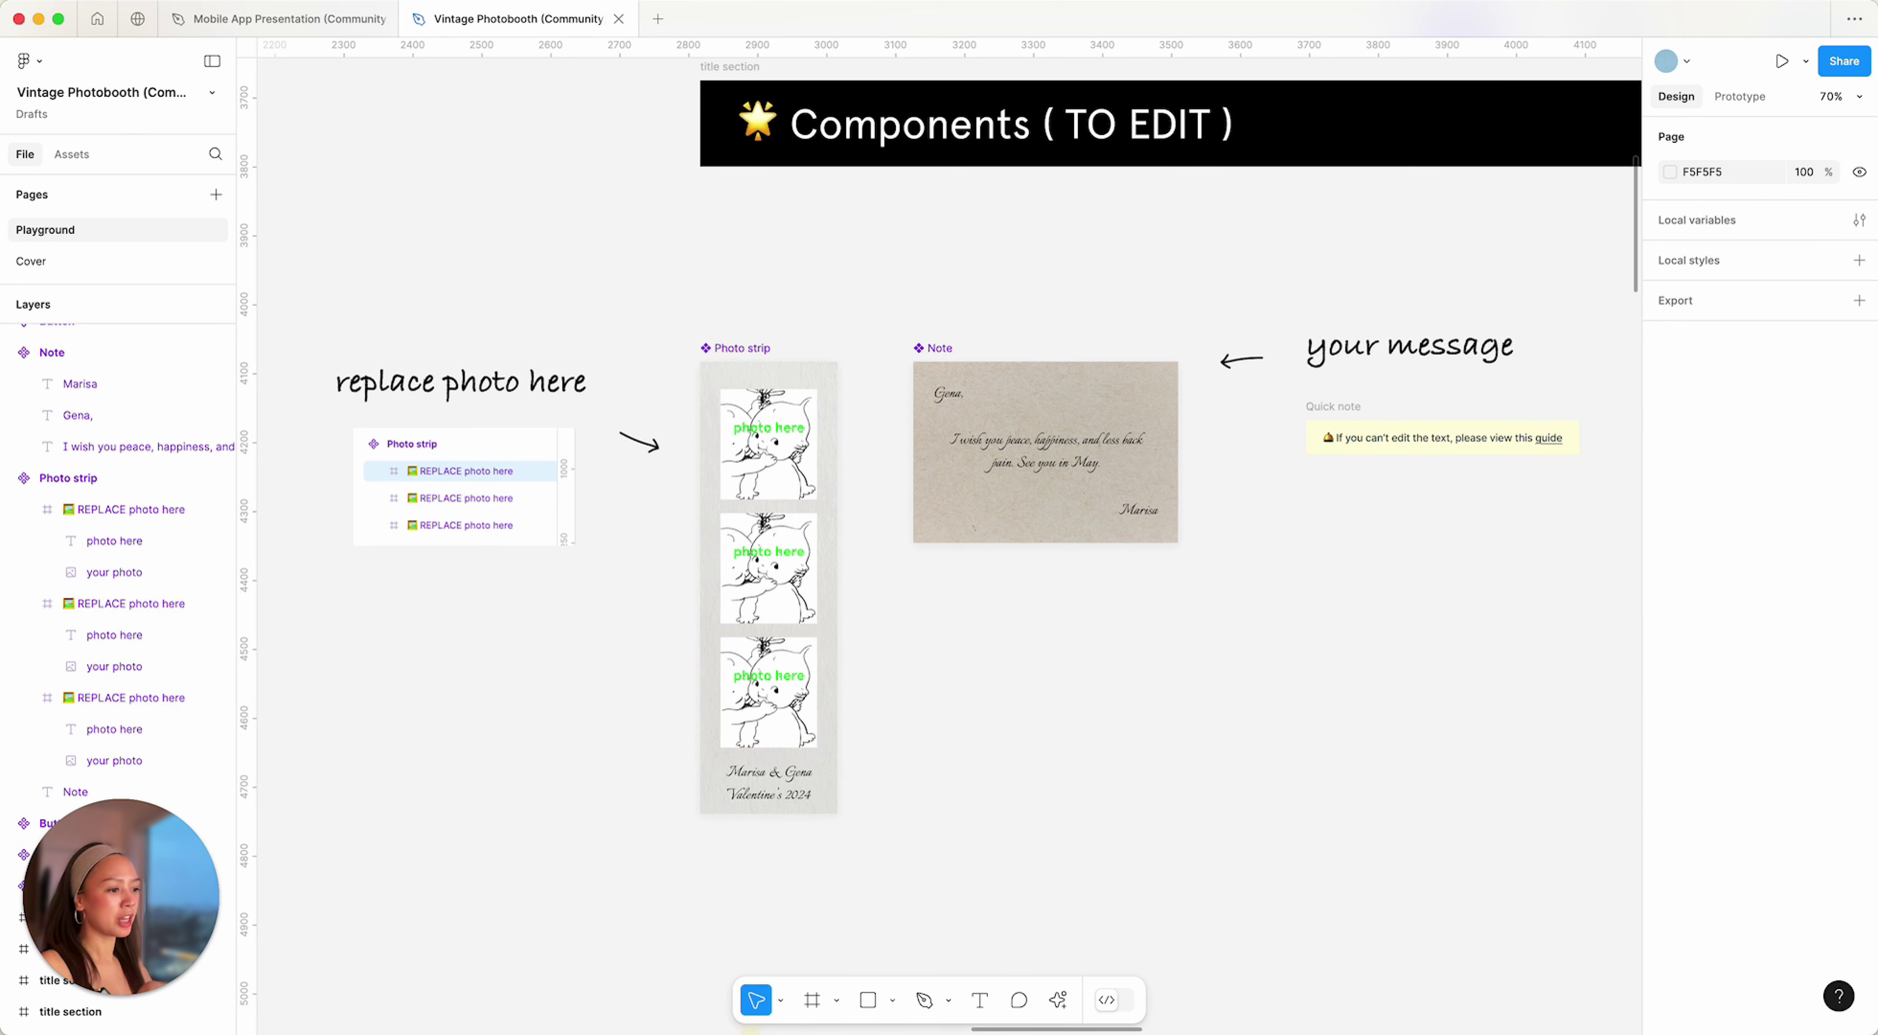
# - Import polaroid 1.png, polaroid2.png and polaroid3.png from the Desktop folder onto the canvas
pyautogui.moveTo(729, 1024)
pyautogui.click(560, 1015)
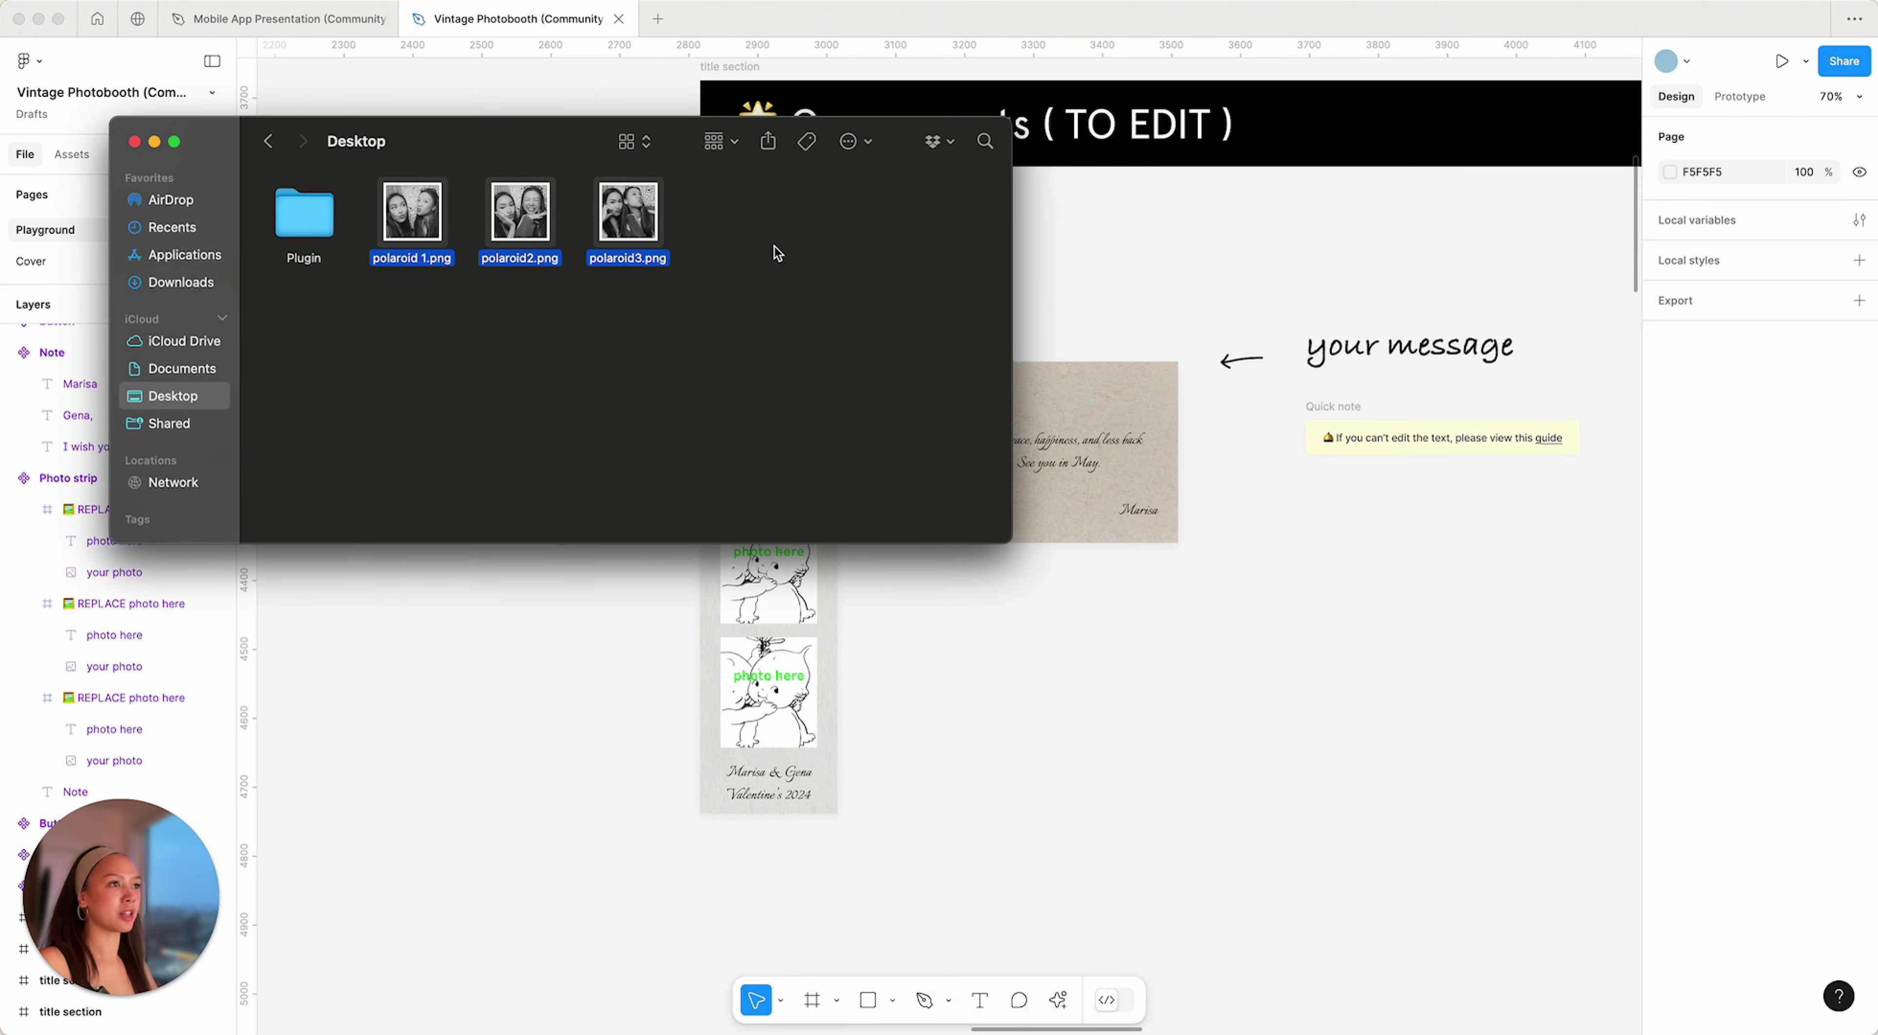
pyautogui.moveTo(540, 227); pyautogui.dragTo(511, 637)
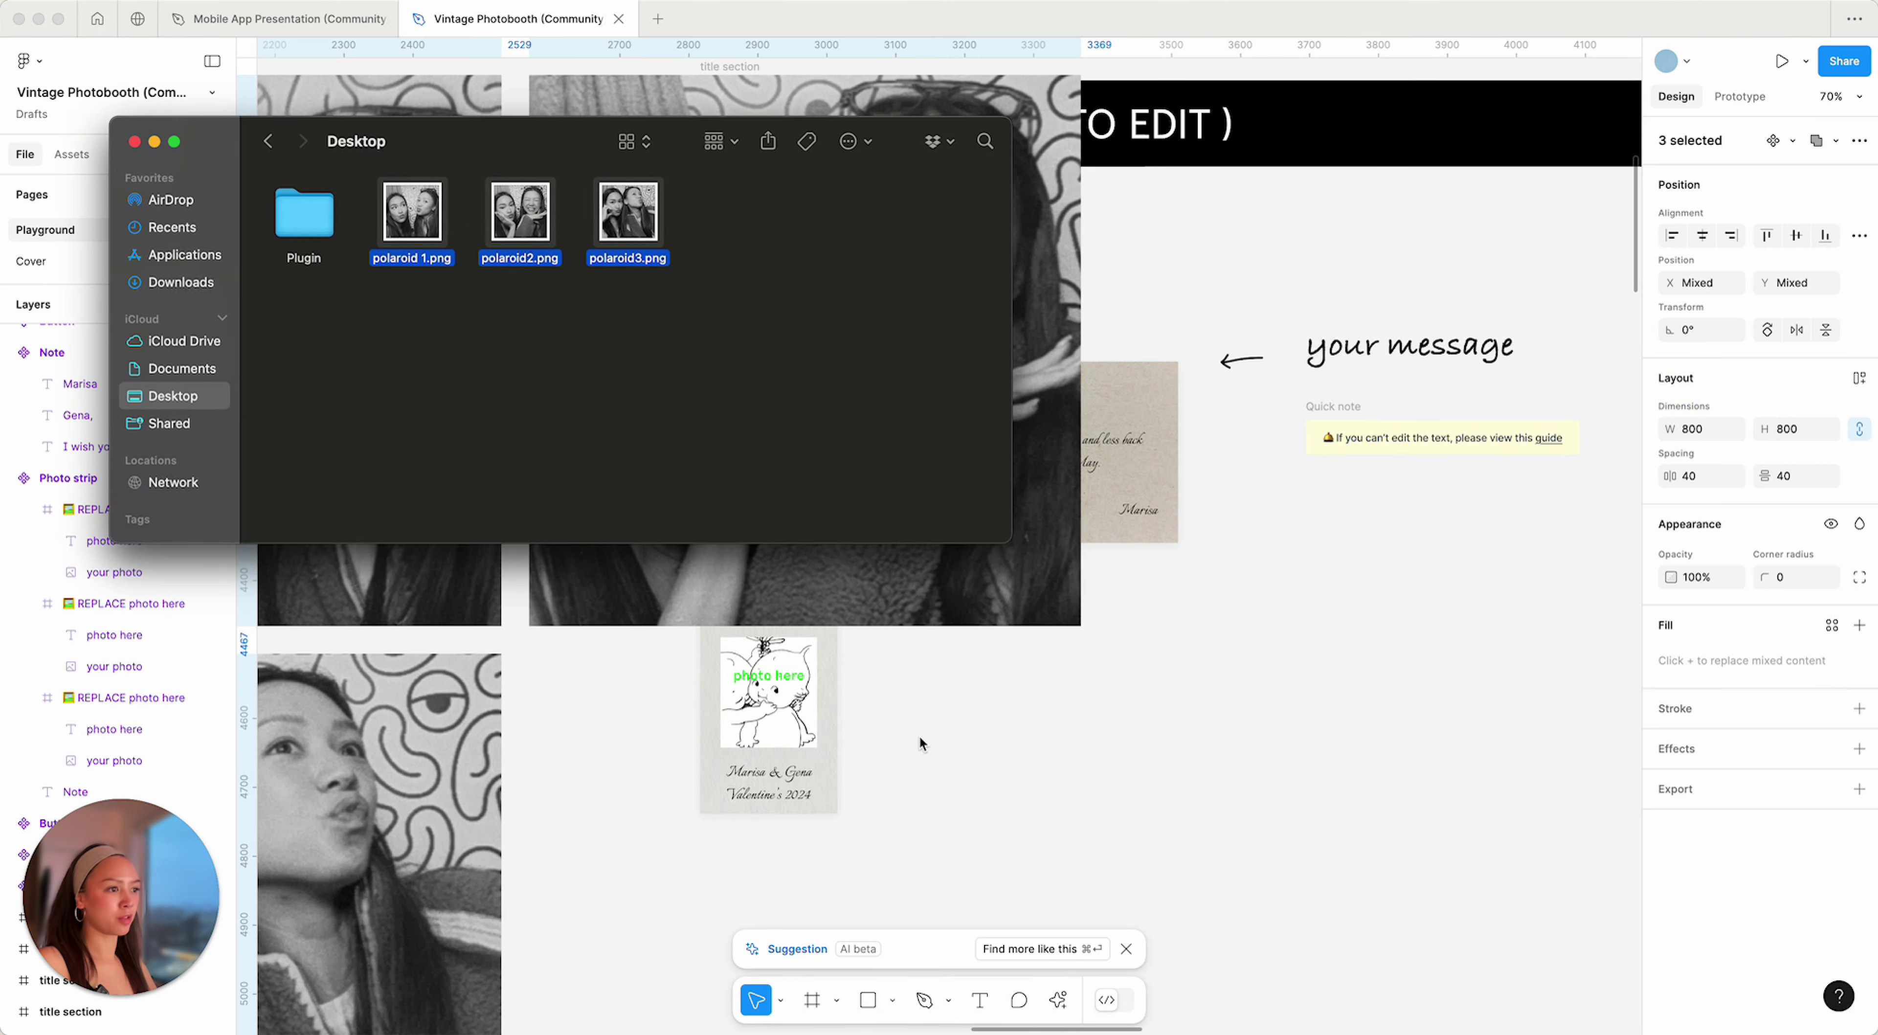
# - Scale the three imported photos down to about 225 × 225 each, placed beside the Photo strip component
pyautogui.scroll(-10, 643, 639)
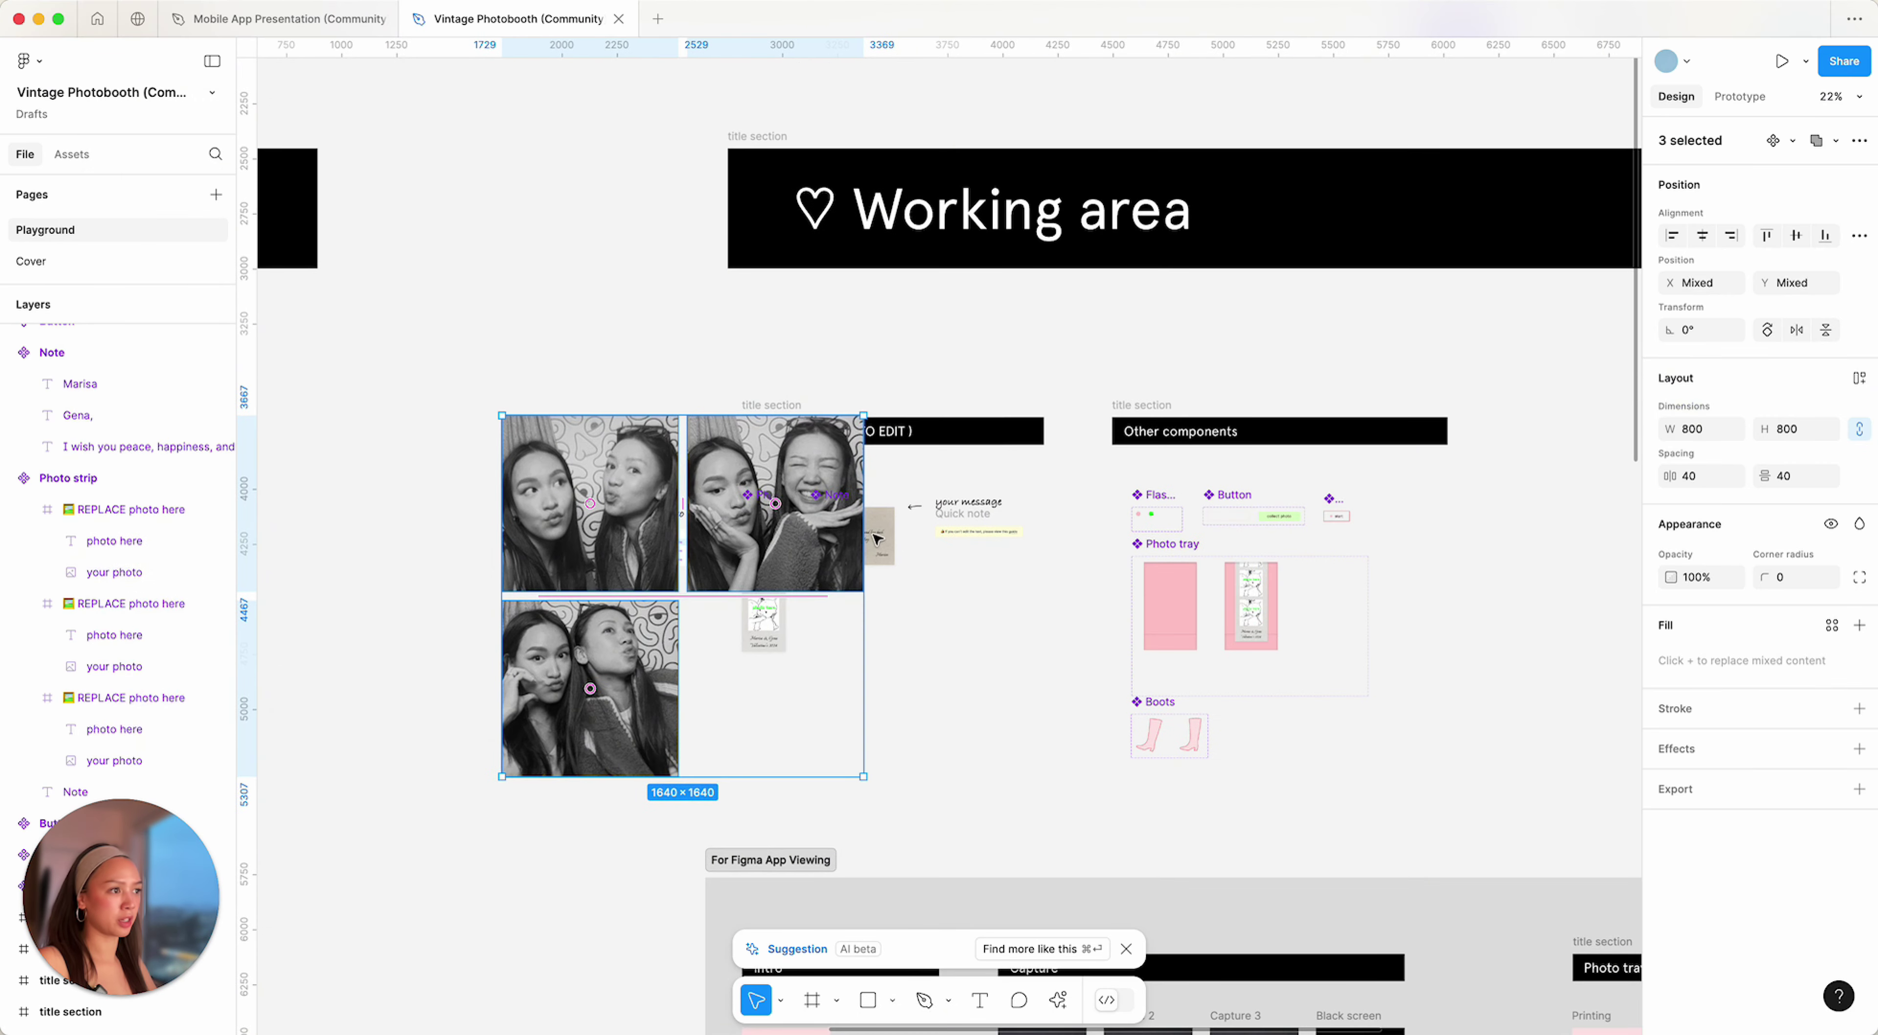
pyautogui.moveTo(753, 694); pyautogui.dragTo(676, 649)
pyautogui.scroll(5, 718, 598)
pyautogui.scroll(5, 718, 597)
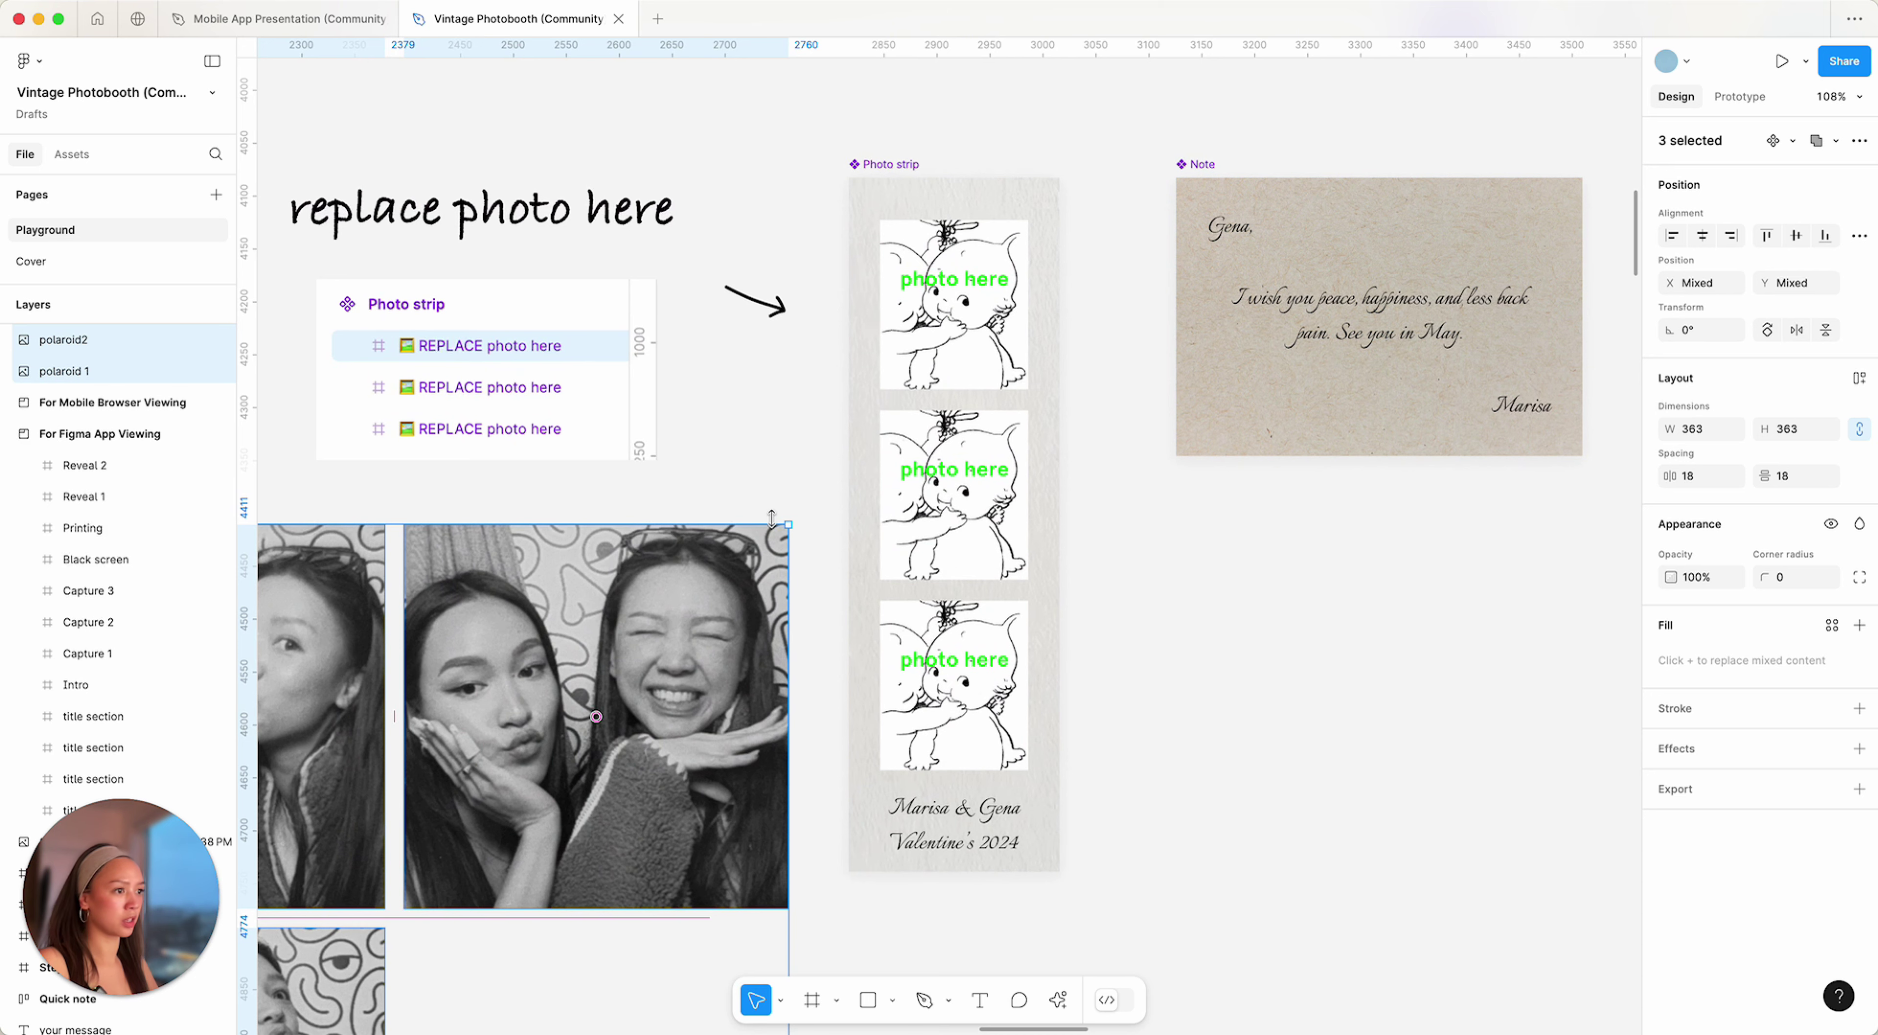
pyautogui.moveTo(783, 523); pyautogui.dragTo(701, 632)
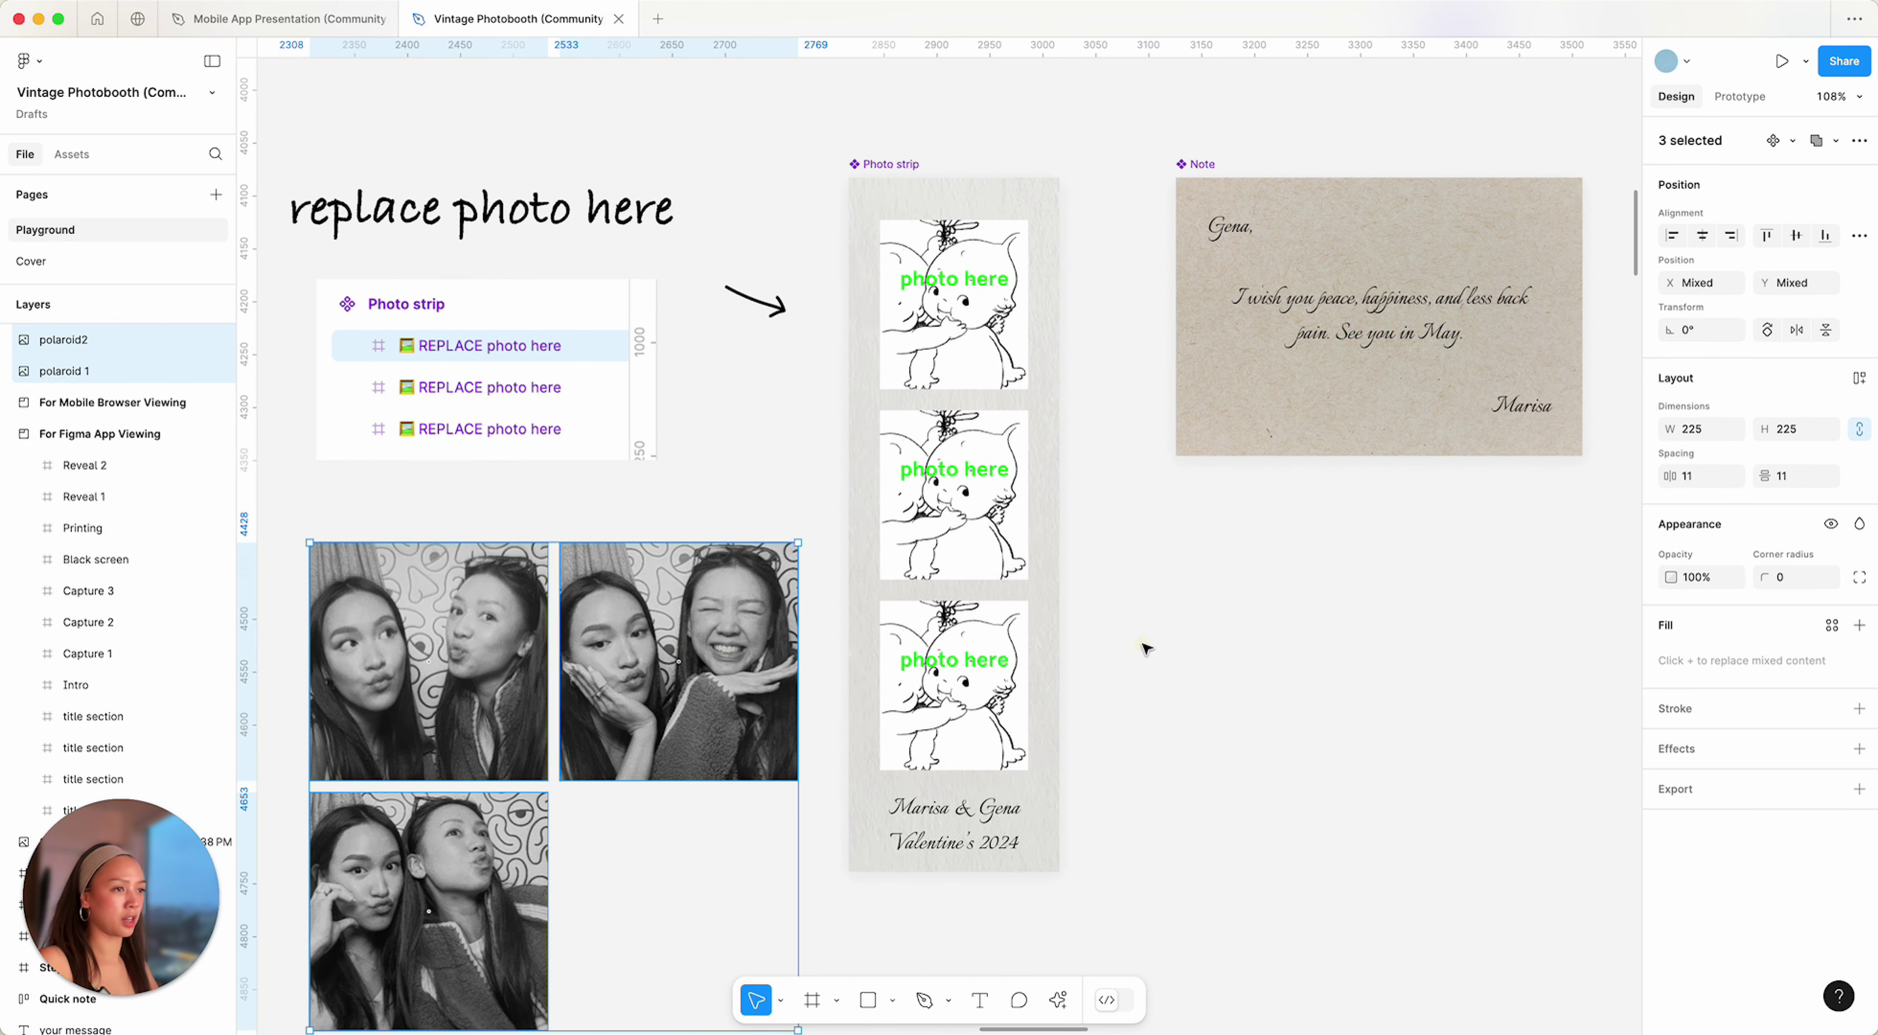
pyautogui.click(1145, 648)
# - Paste a copy of polaroid 1 into the top photo frame of the Photo strip and scale it to about 161 × 161
pyautogui.doubleClick(939, 335)
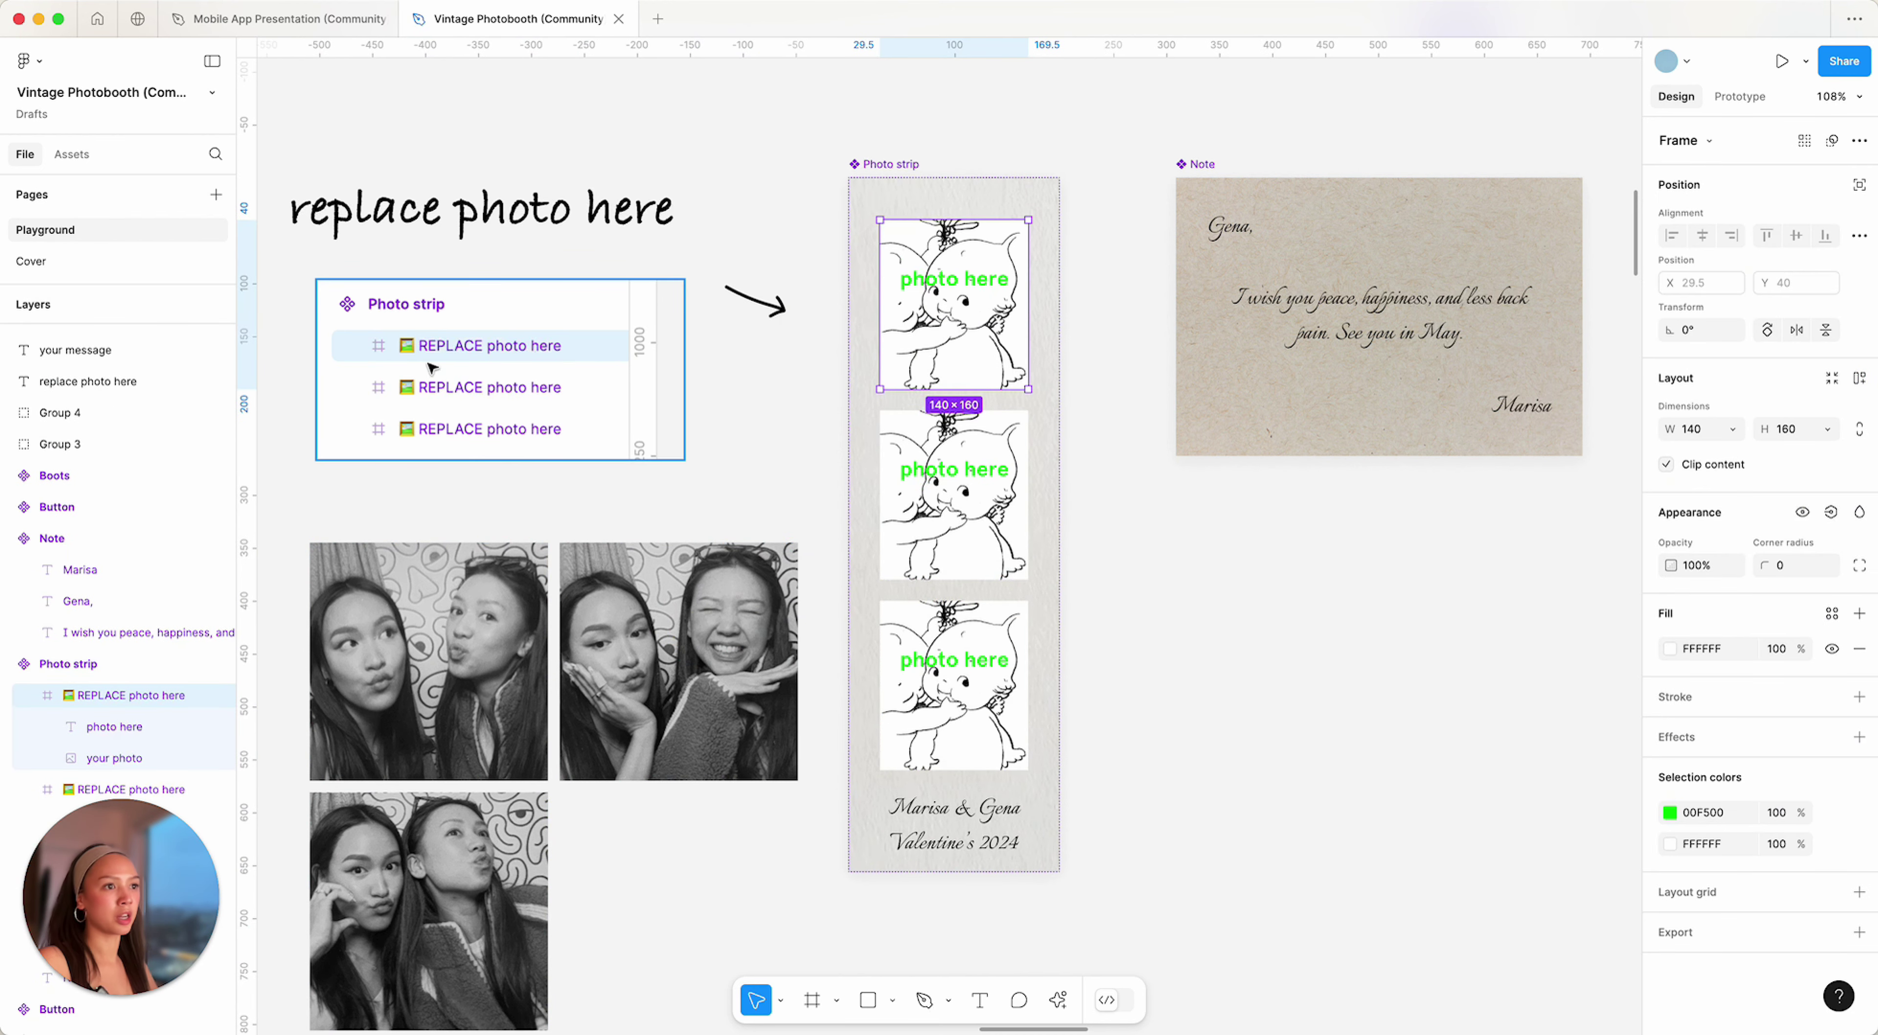
pyautogui.scroll(-2, 164, 648)
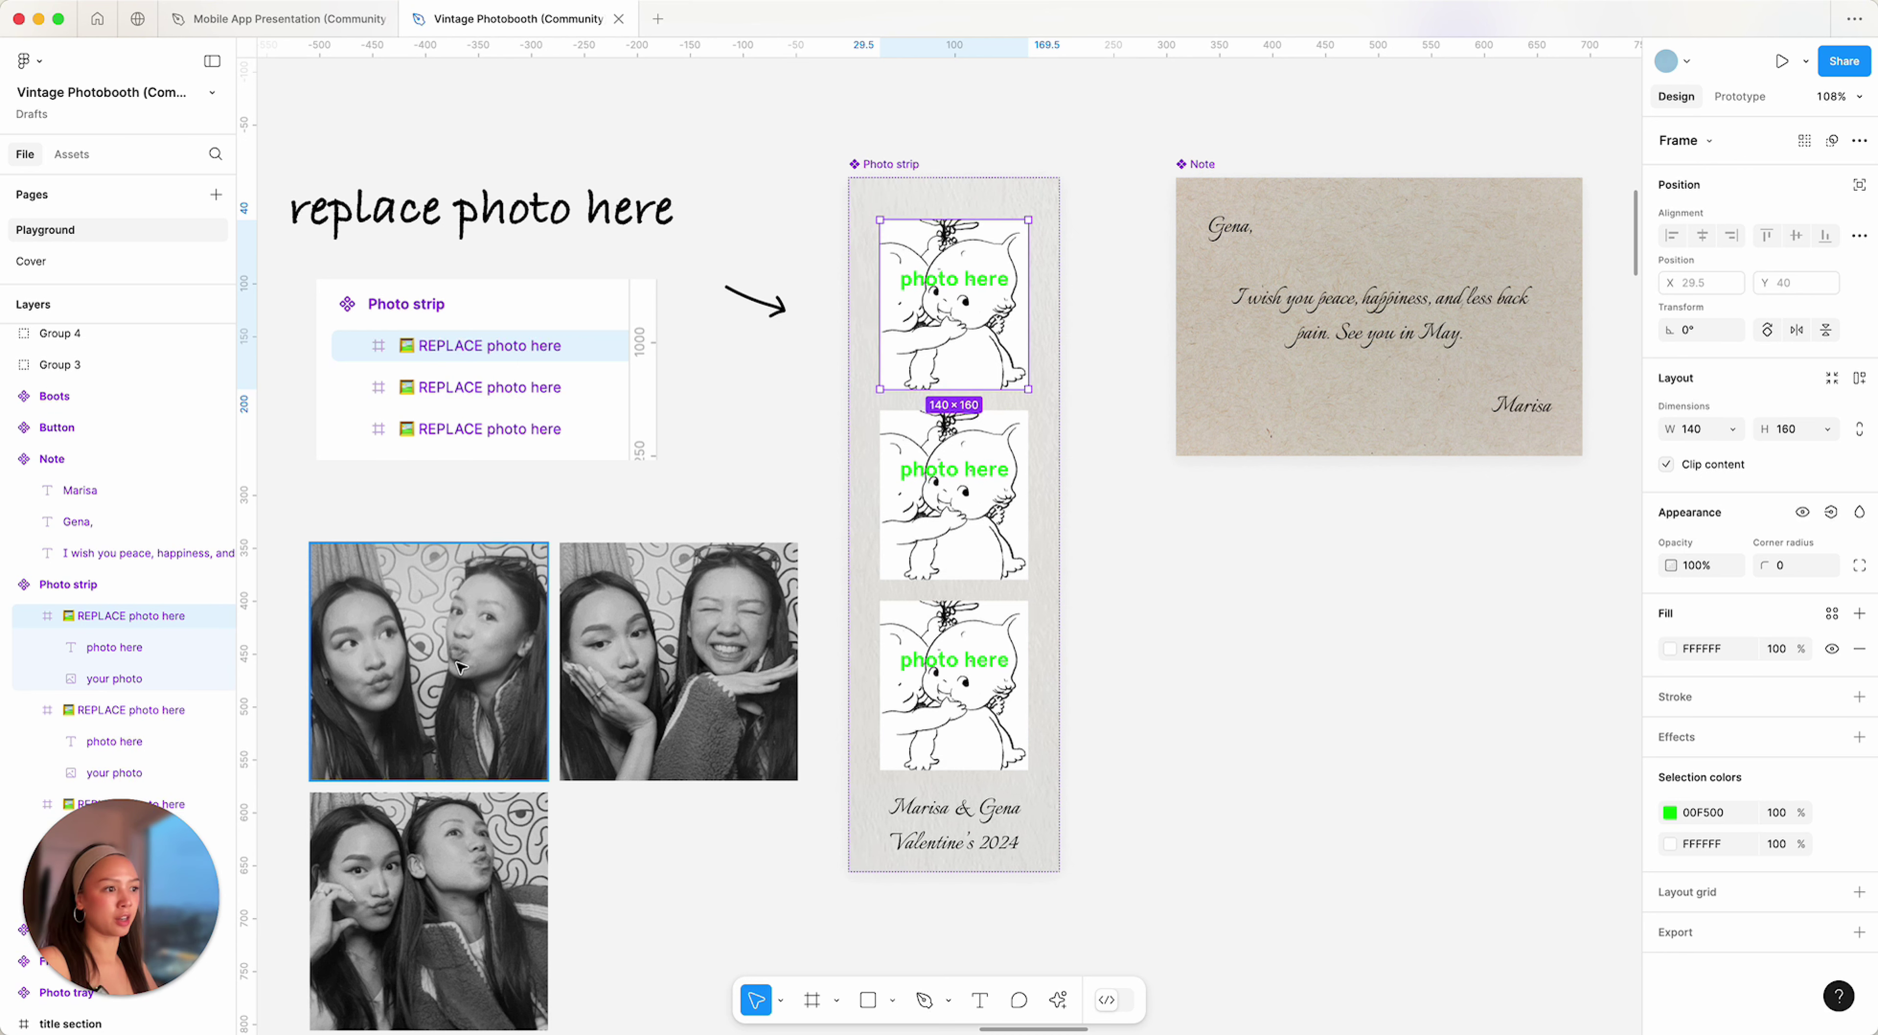
pyautogui.click(474, 660)
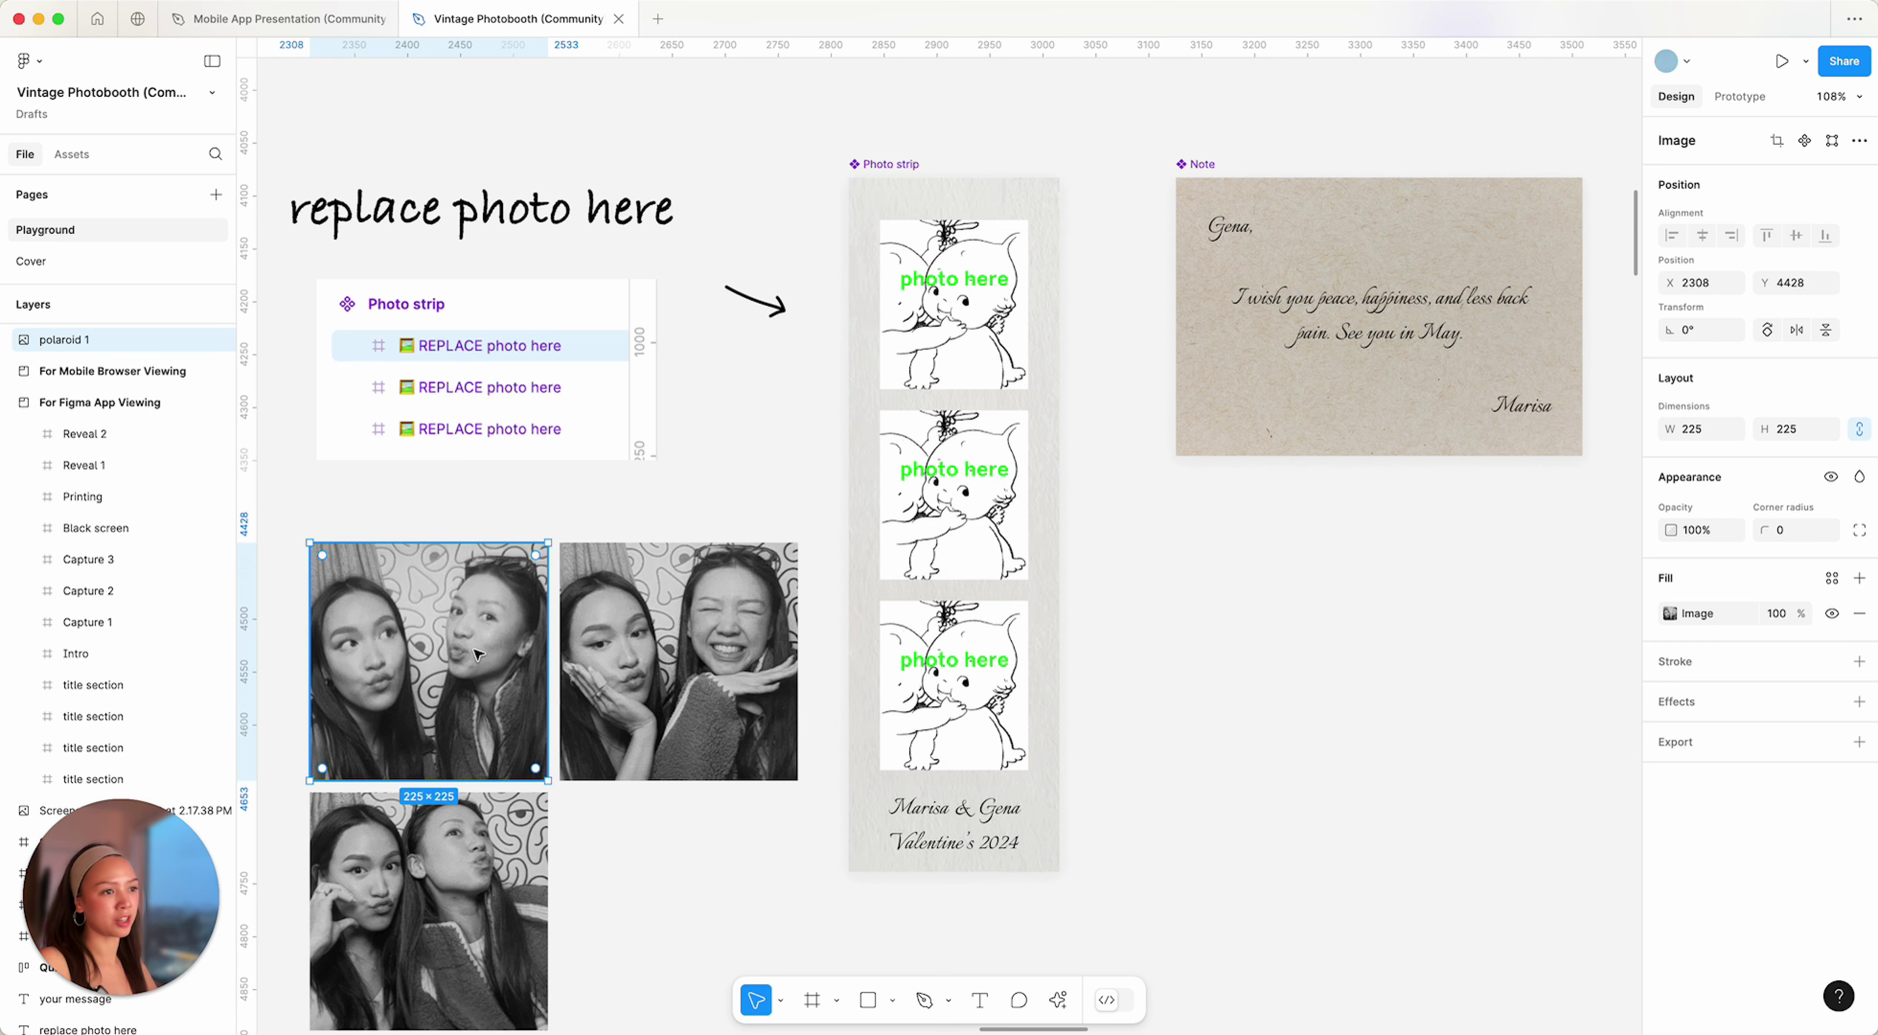
pyautogui.click(958, 350)
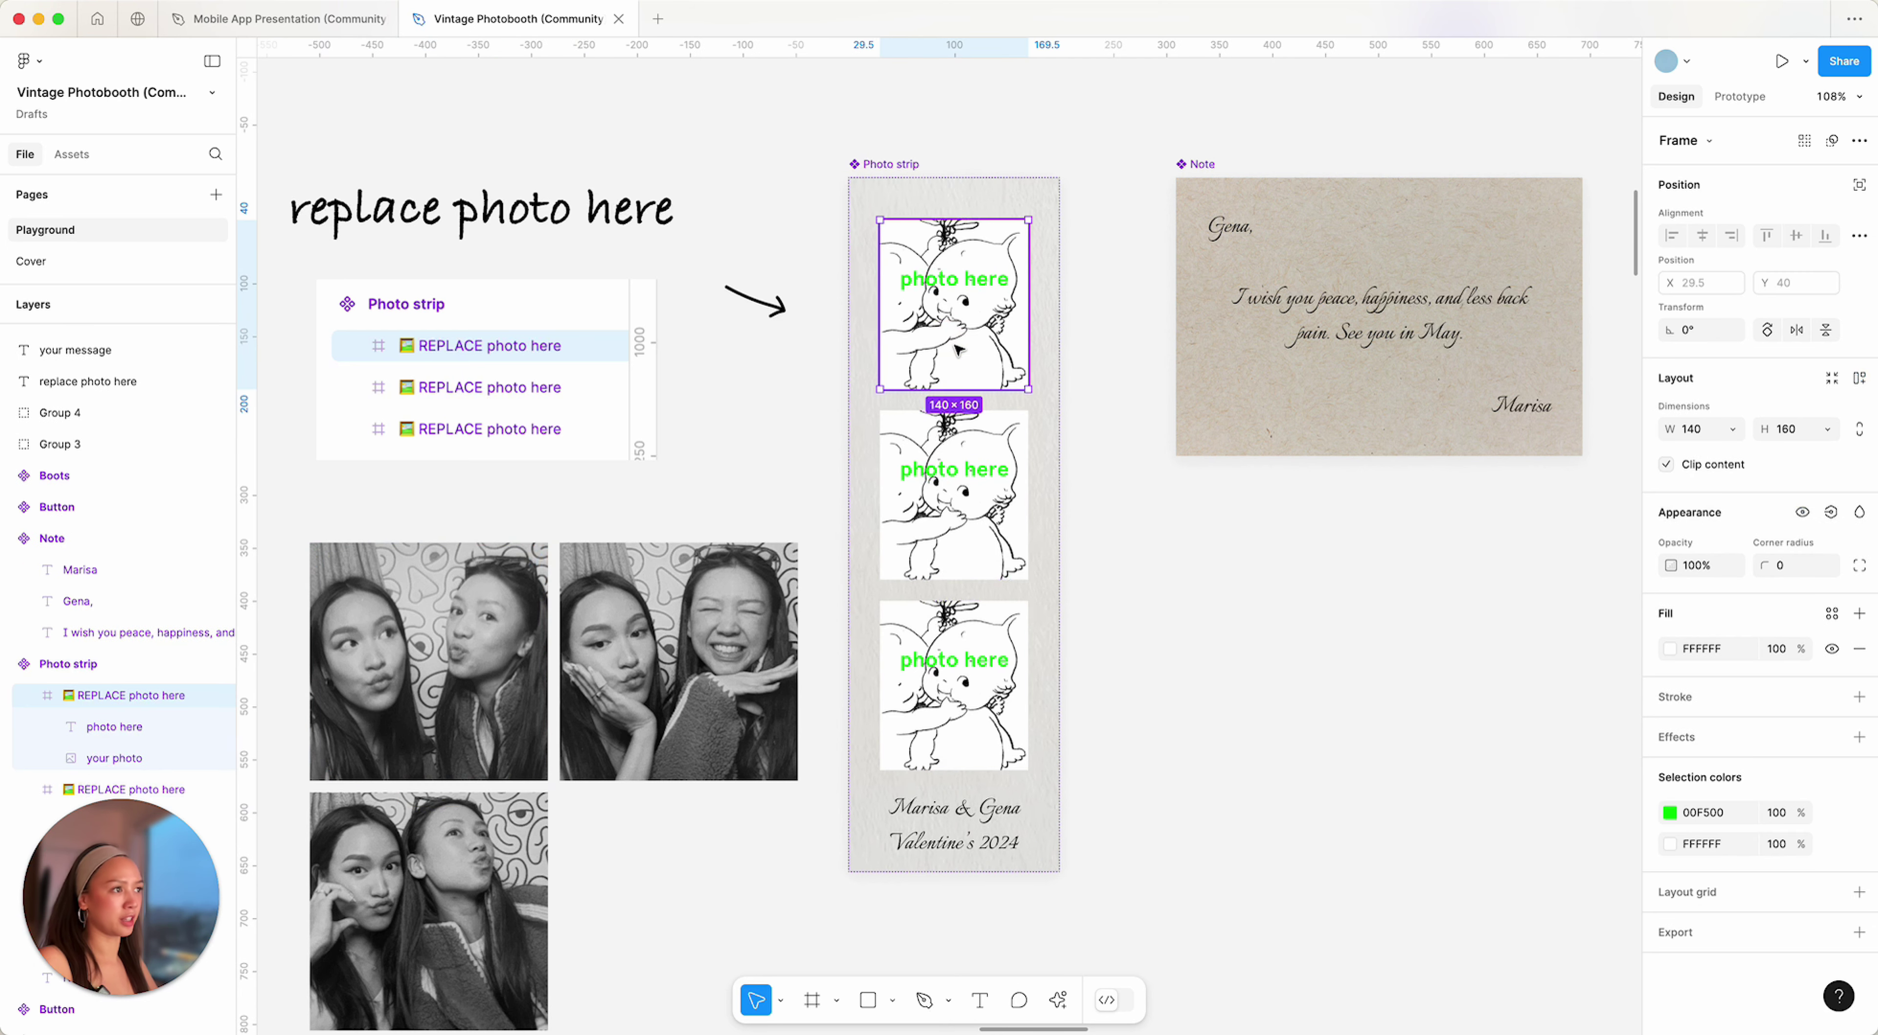
pyautogui.hotkey('ctrl', 'v')
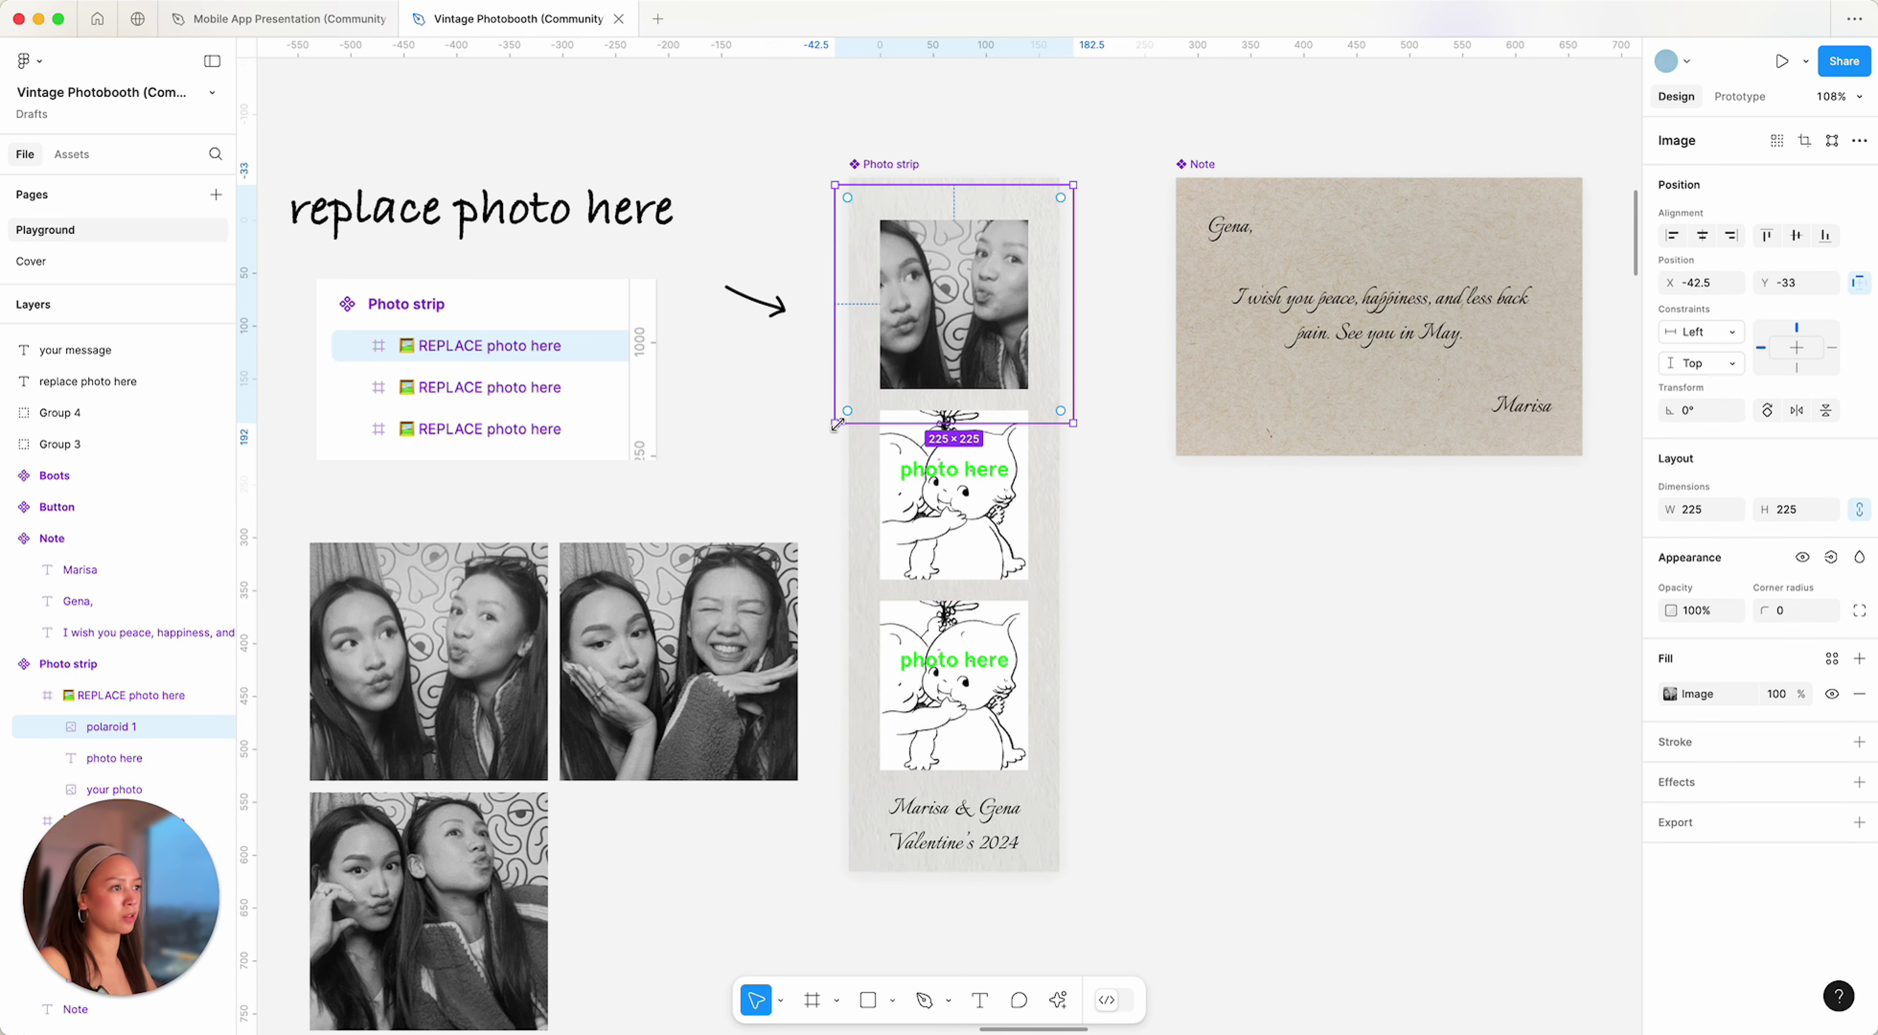
pyautogui.moveTo(836, 424); pyautogui.dragTo(869, 390)
pyautogui.moveTo(1076, 185); pyautogui.dragTo(1039, 219)
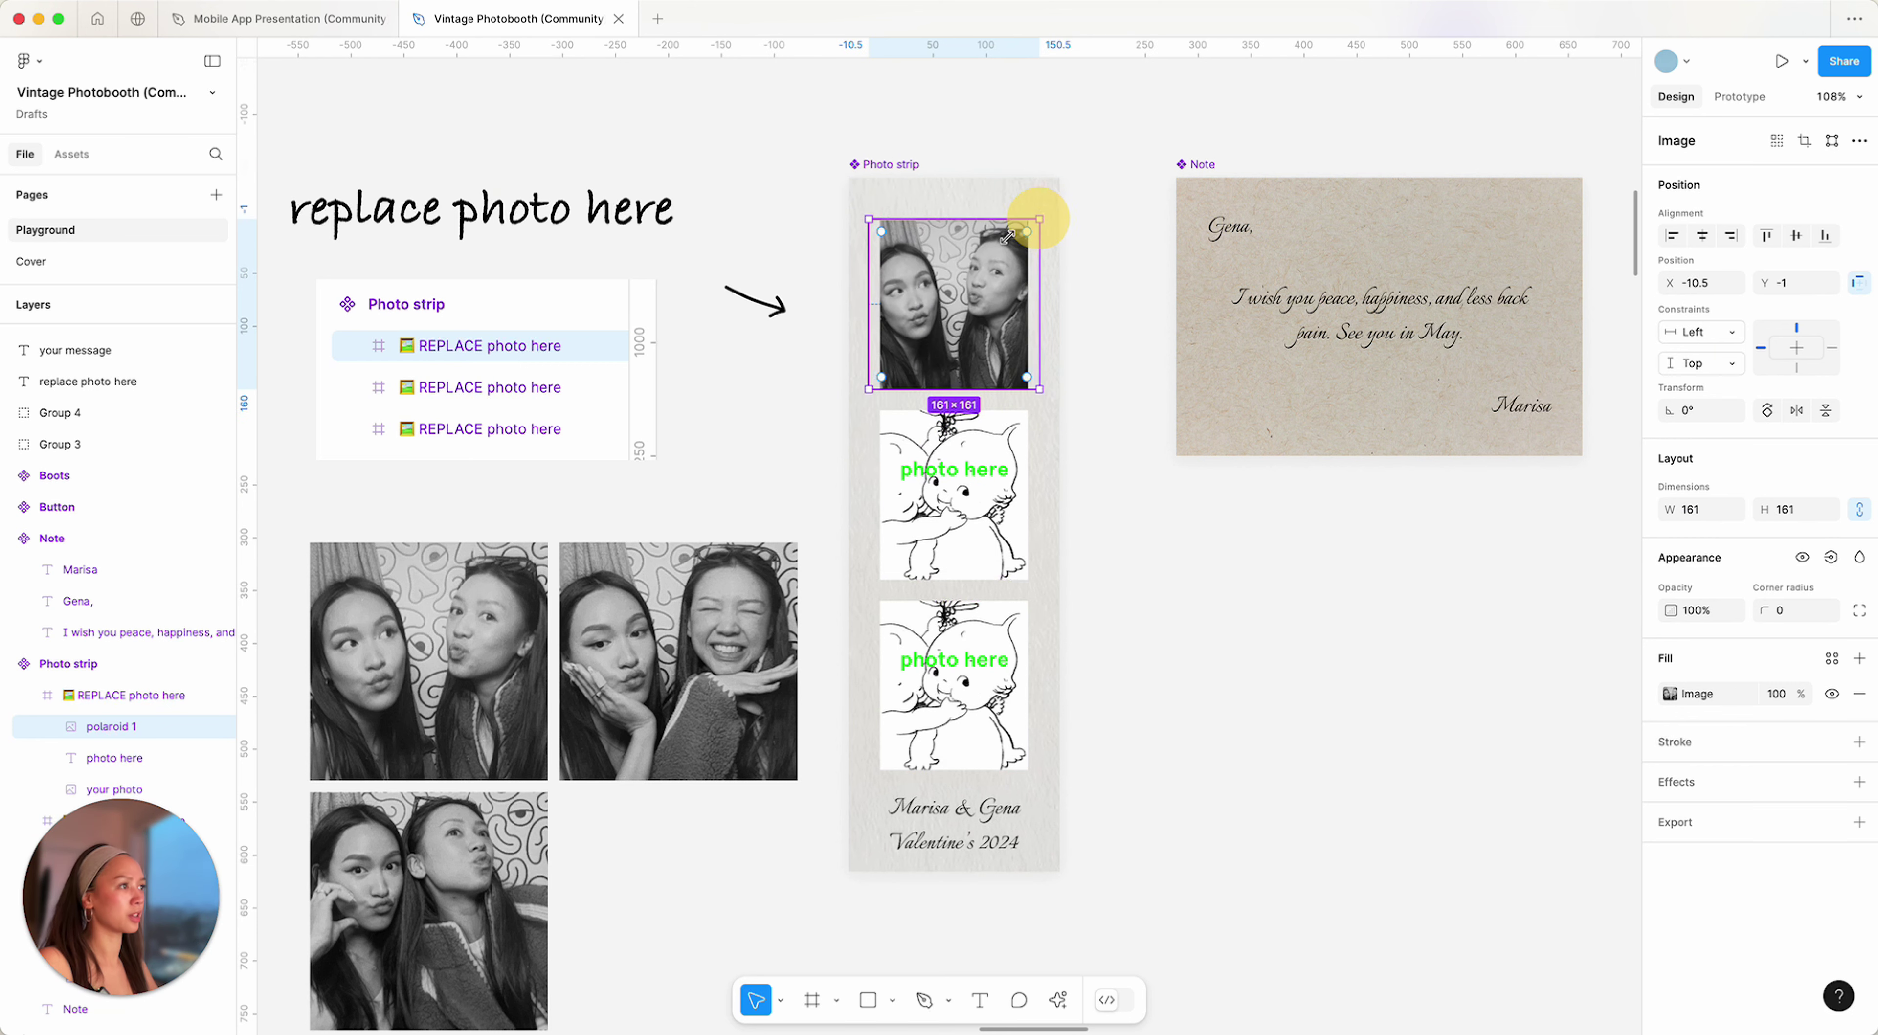
# - Copy polaroid2 into the middle photo frame of the Photo strip and scale it to about 161 × 161
pyautogui.click(671, 667)
pyautogui.click(936, 518)
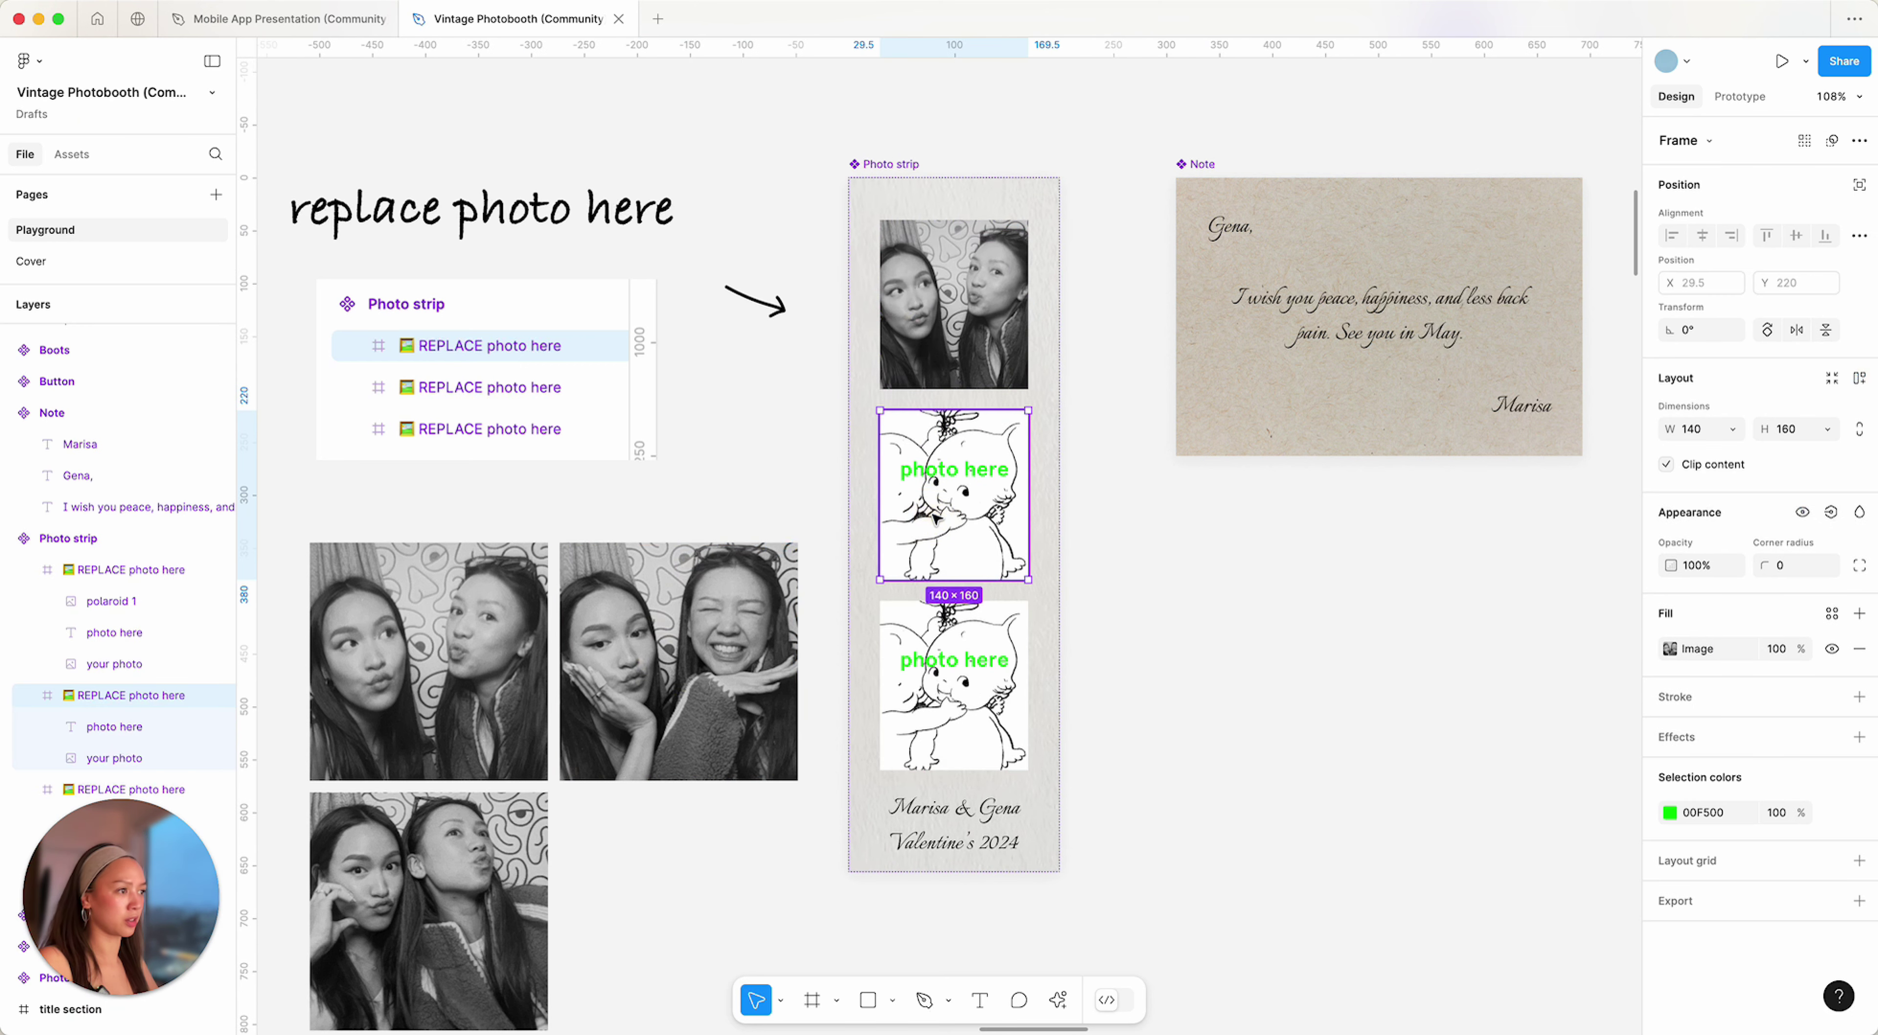
pyautogui.hotkey('ctrl', 'v')
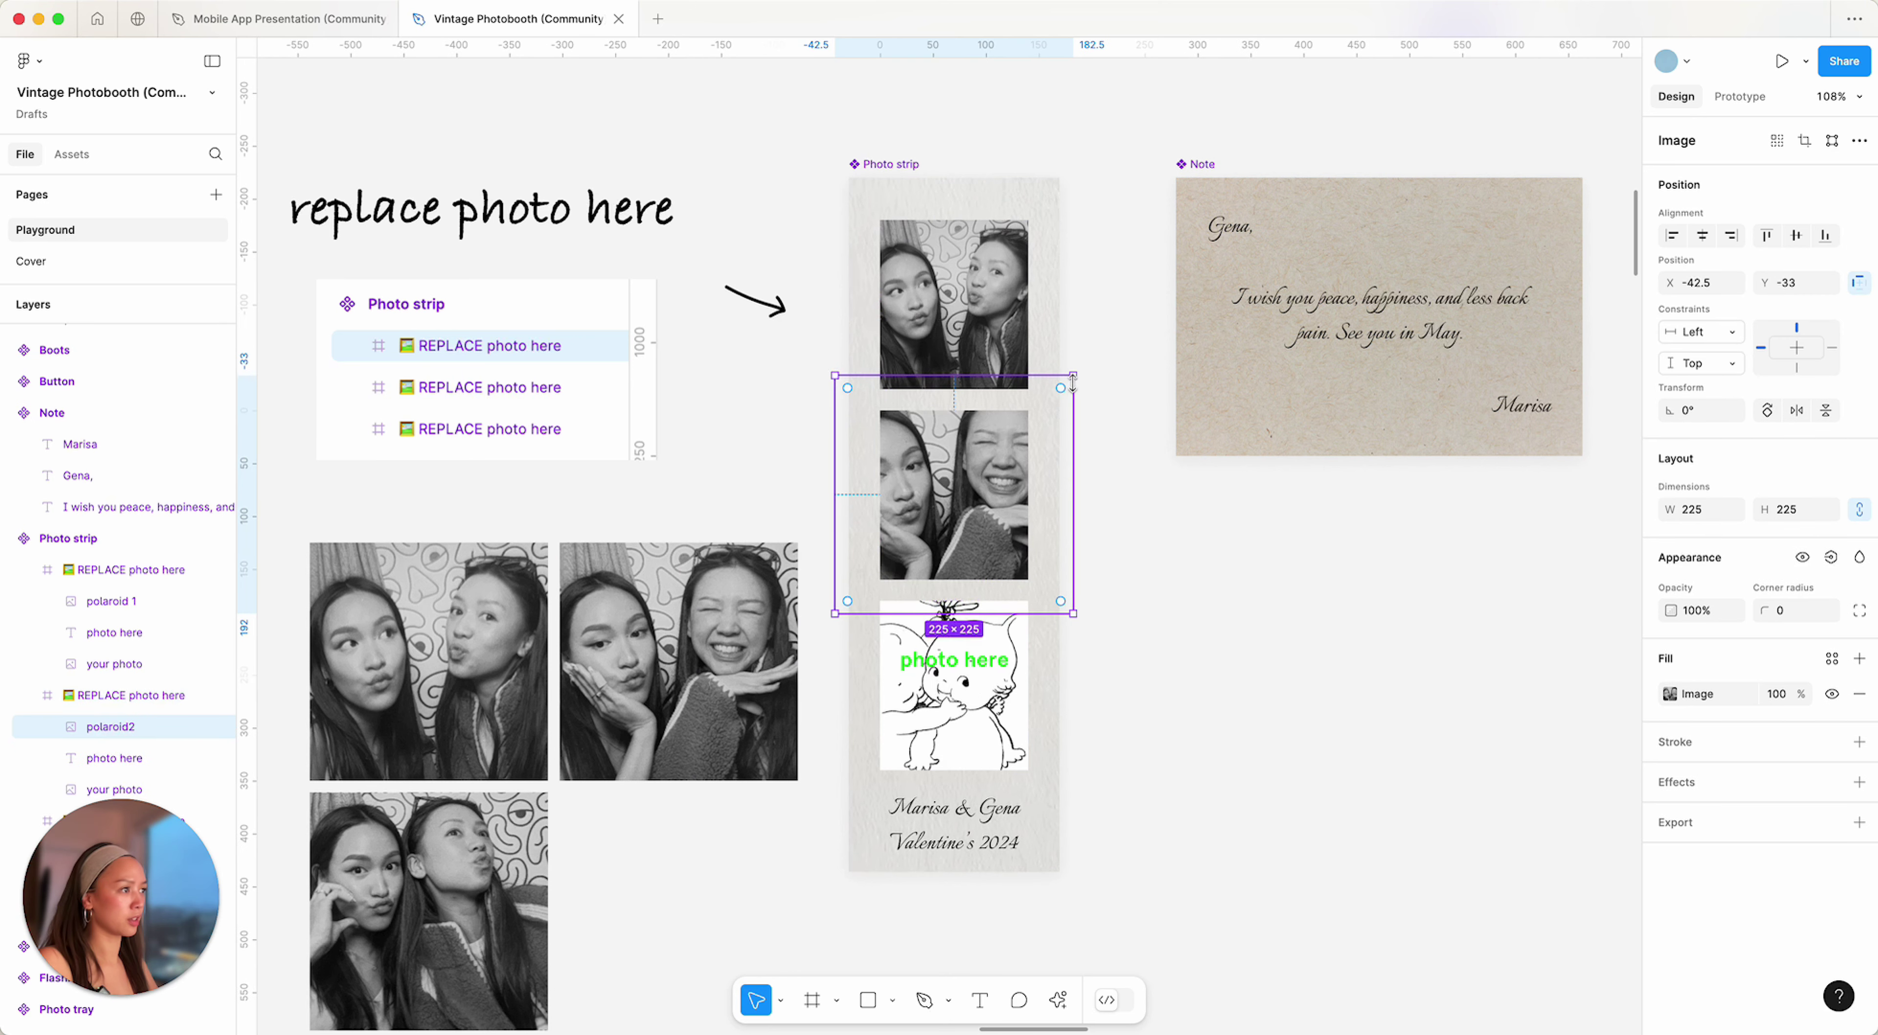
pyautogui.moveTo(1074, 376); pyautogui.dragTo(1039, 410)
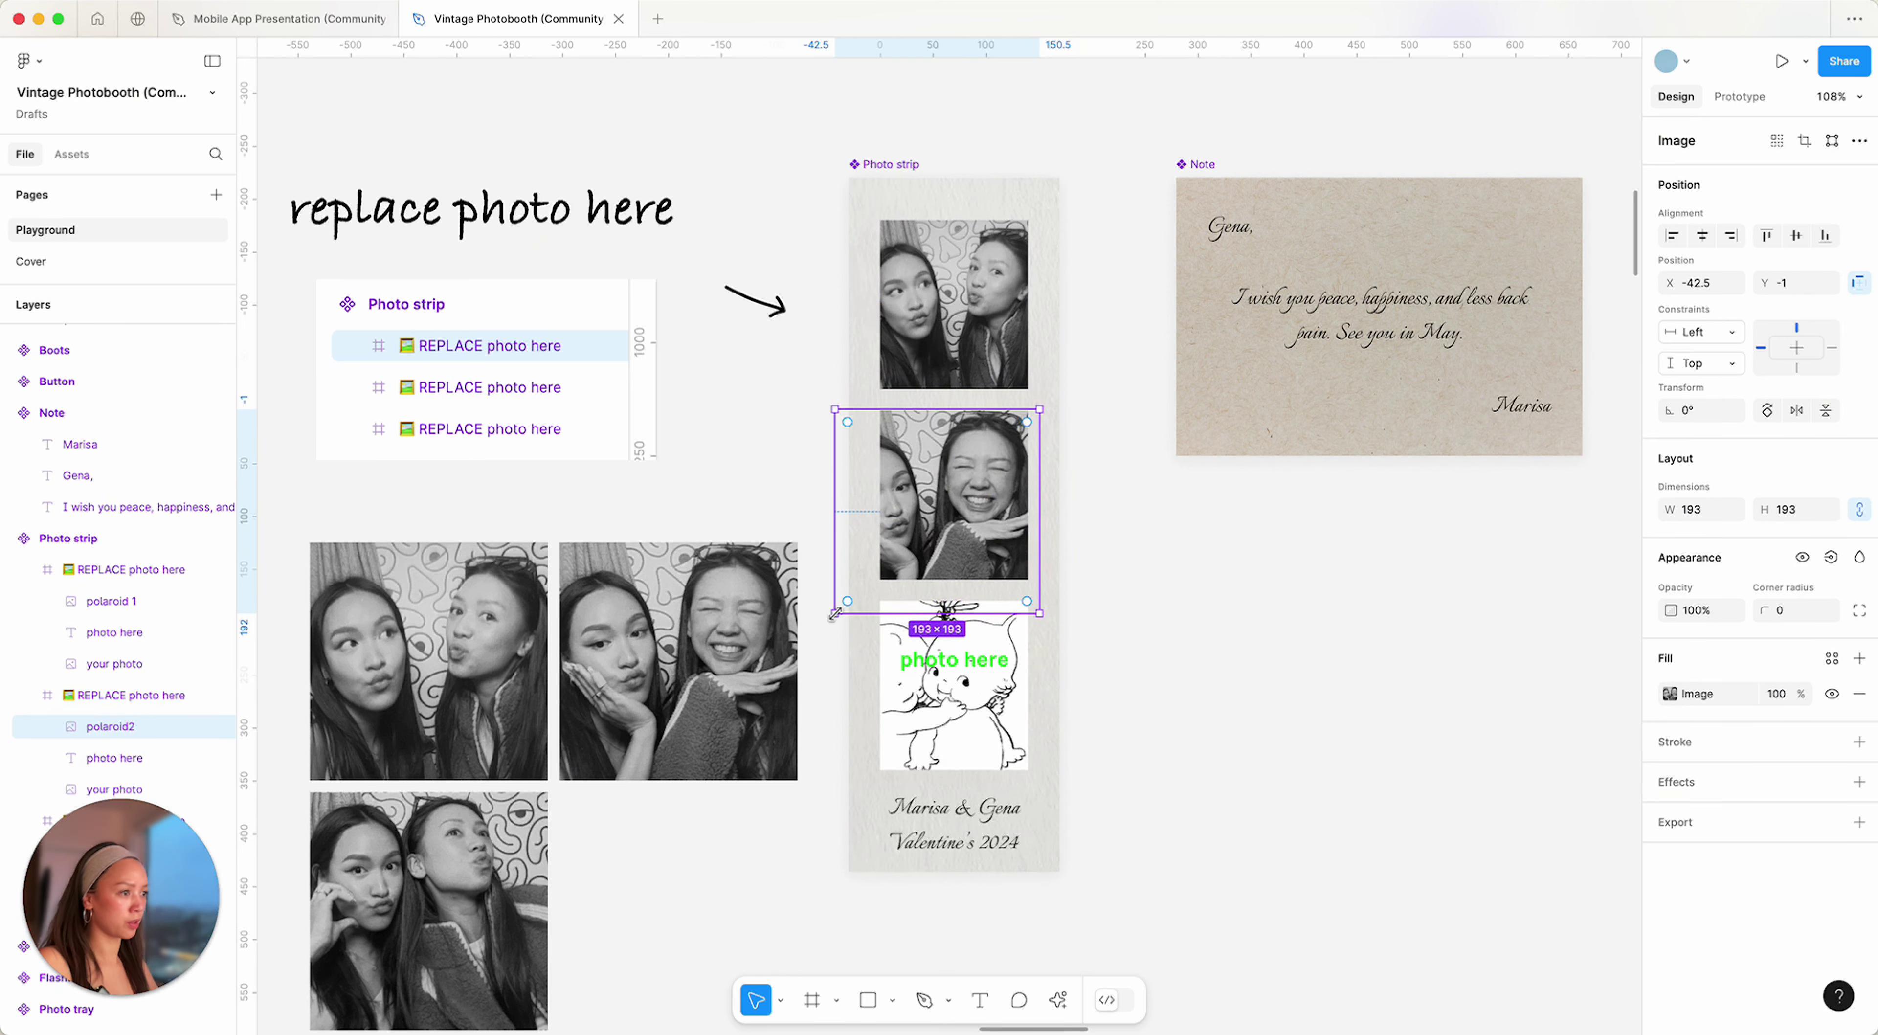
pyautogui.moveTo(835, 613); pyautogui.dragTo(877, 576)
# - Copy polaroid3 into the bottom photo frame of the Photo strip and scale it down to fit the frame
pyautogui.click(484, 822)
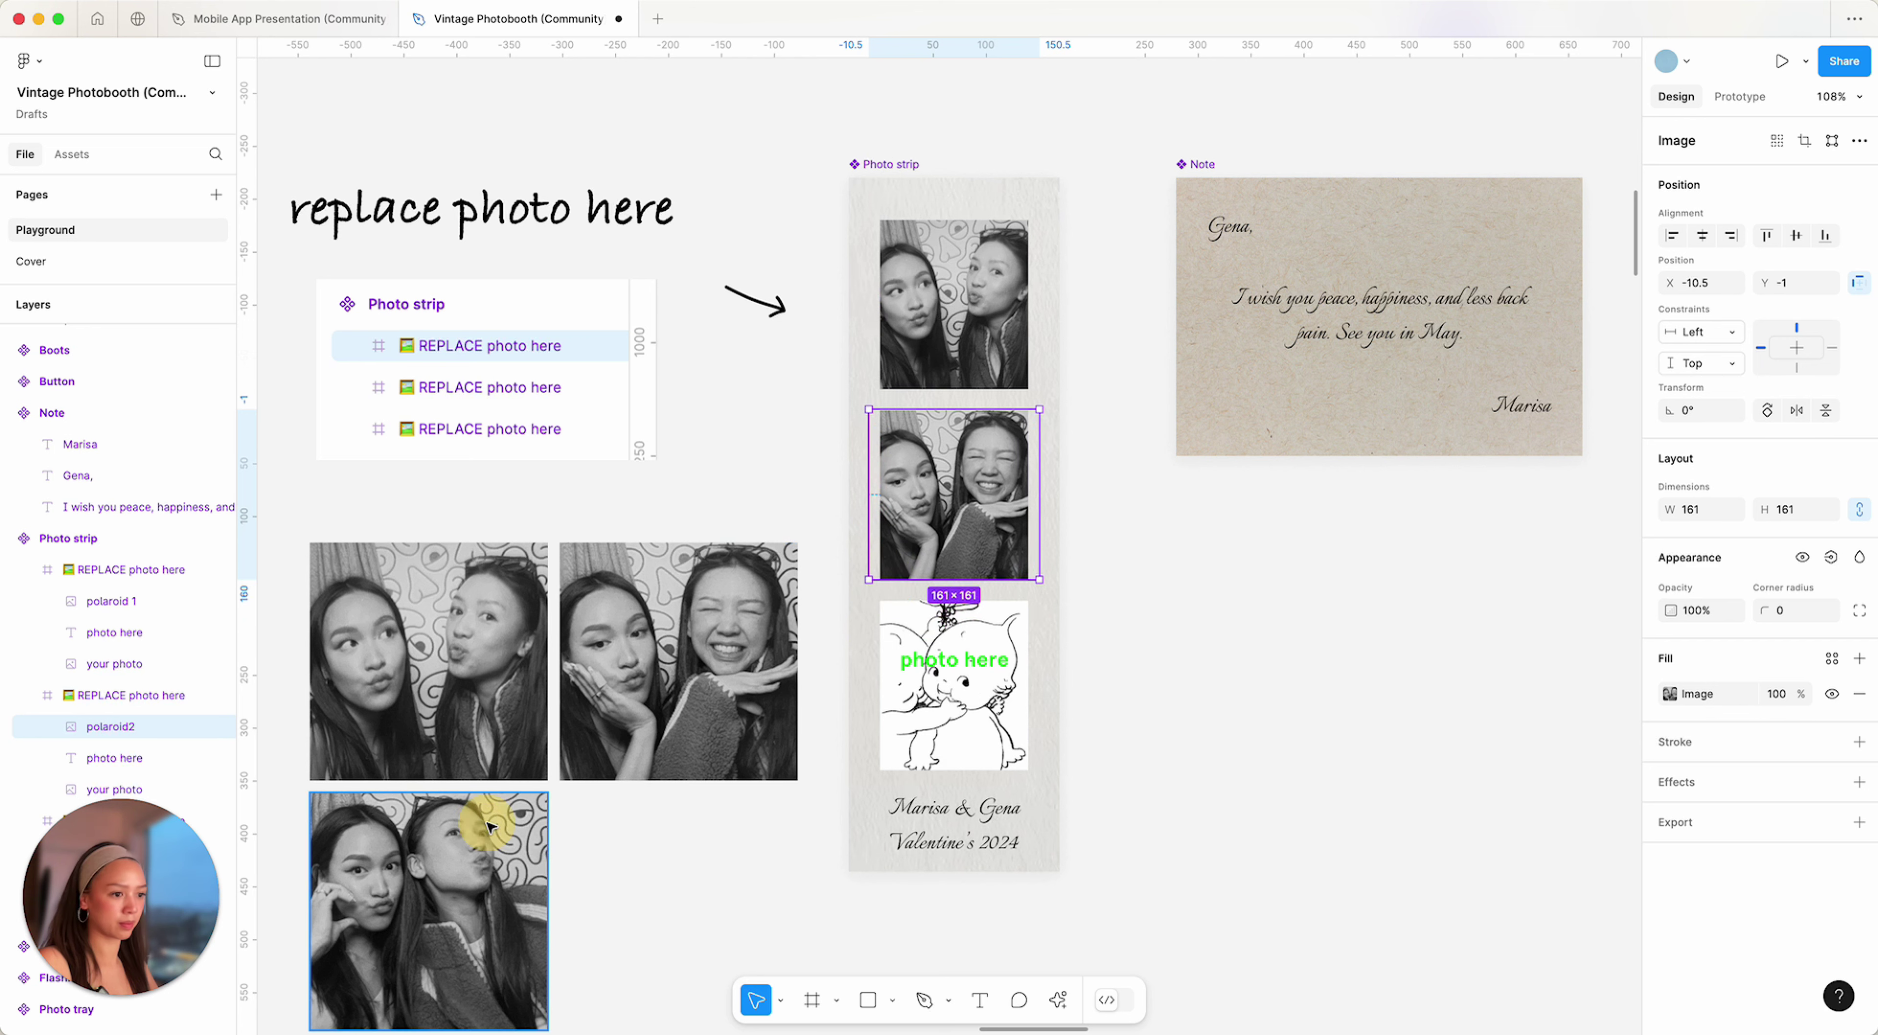
pyautogui.hotkey('ctrl', 'c')
pyautogui.doubleClick(948, 686)
pyautogui.hotkey('ctrl', 'v')
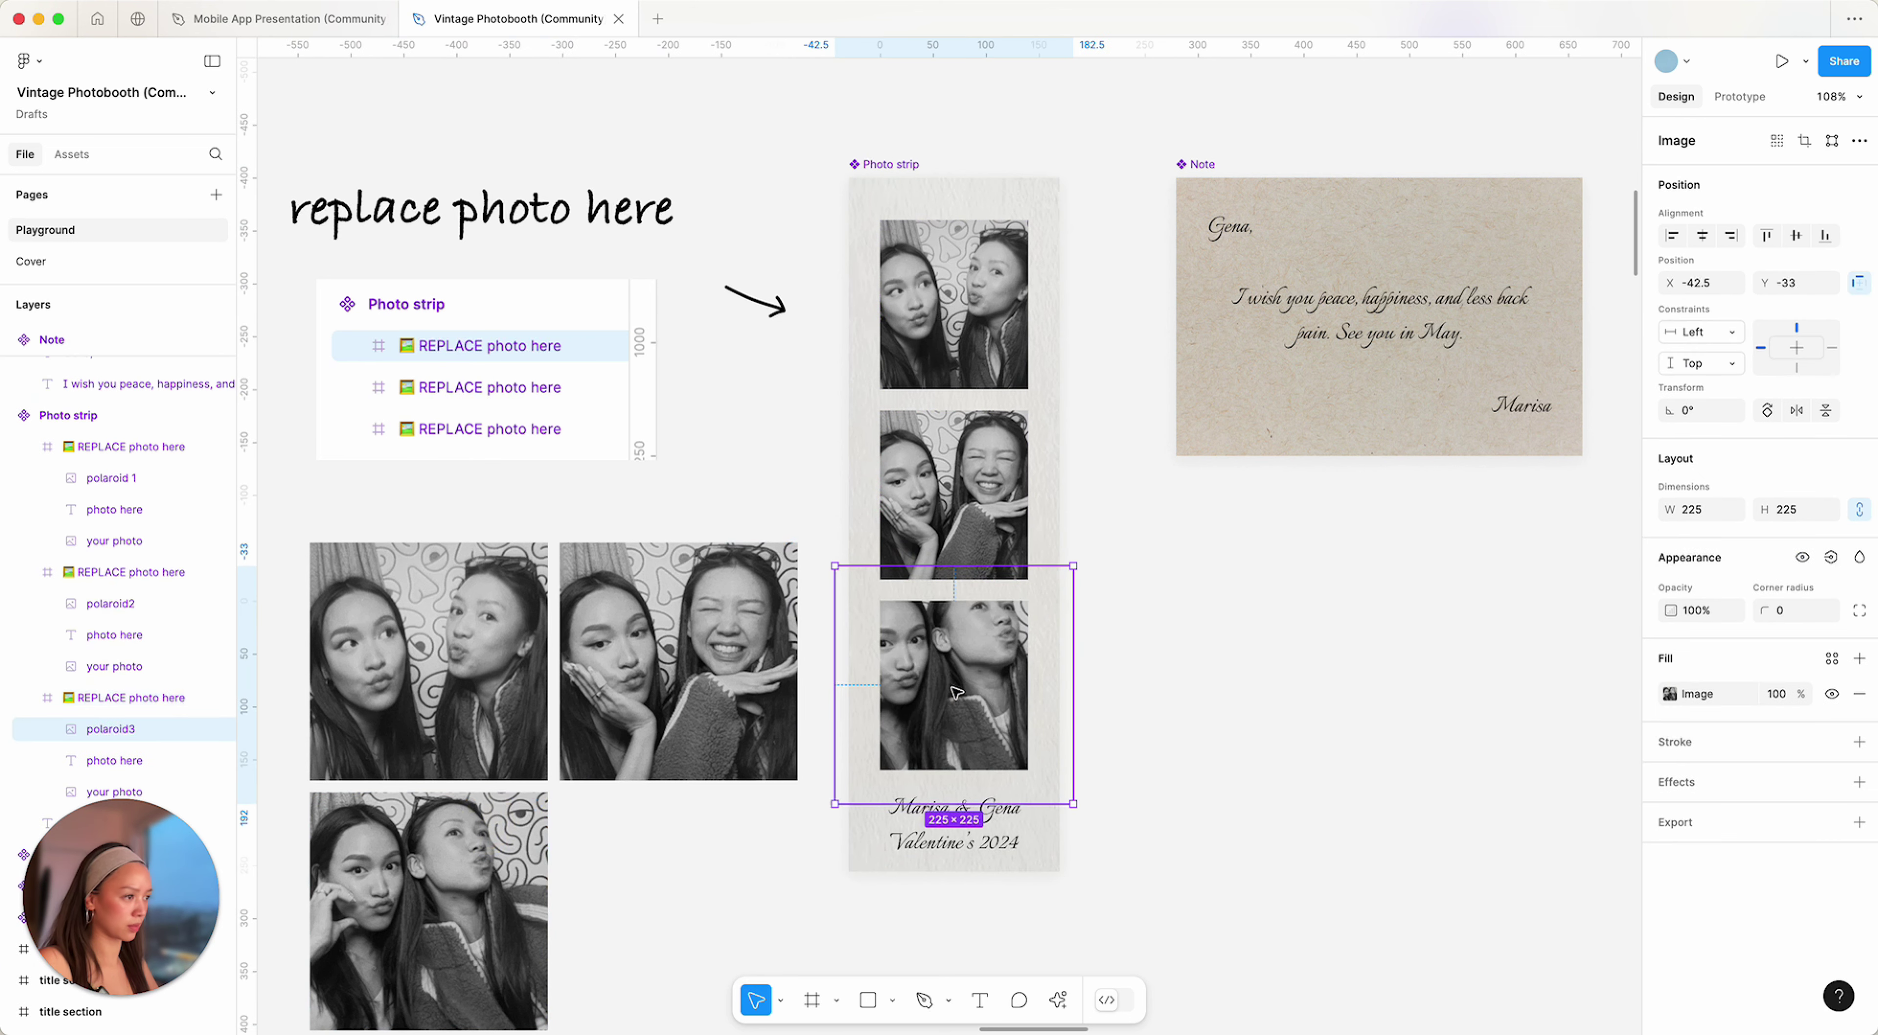
pyautogui.moveTo(836, 801); pyautogui.dragTo(865, 773)
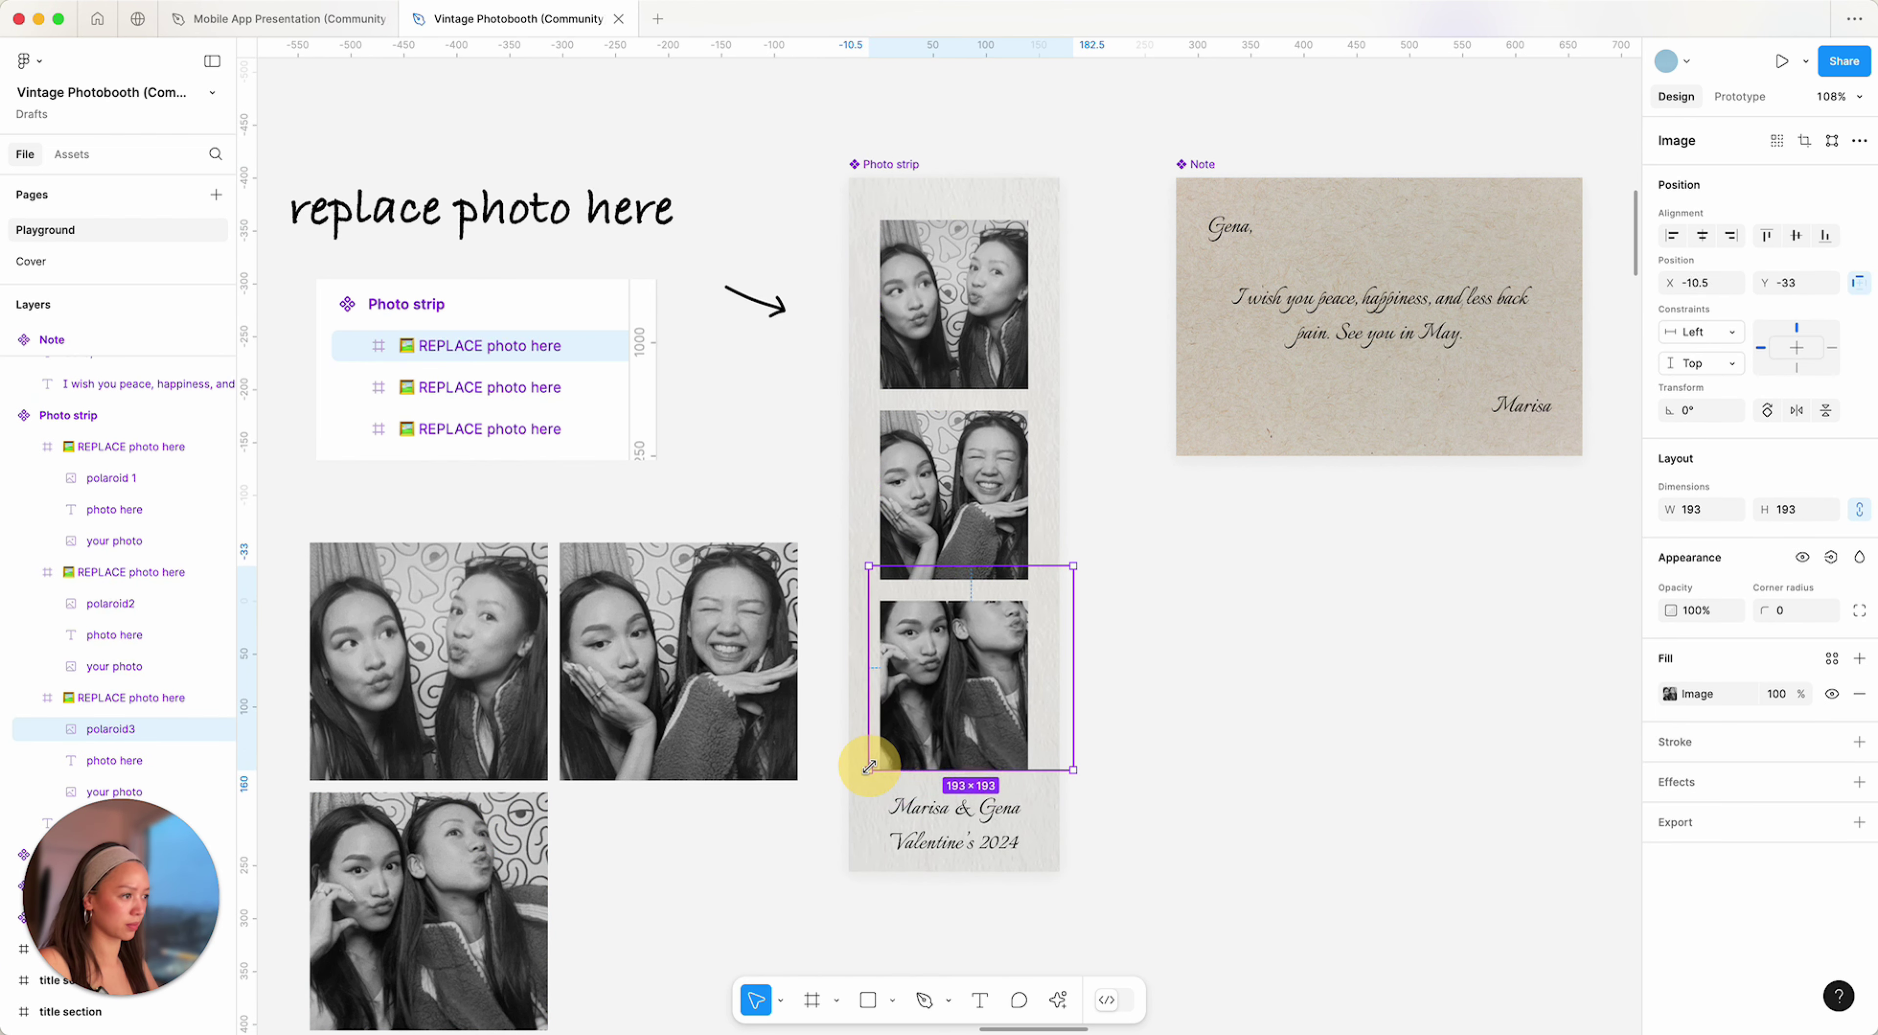
pyautogui.moveTo(1071, 567); pyautogui.dragTo(1044, 598)
pyautogui.click(1126, 692)
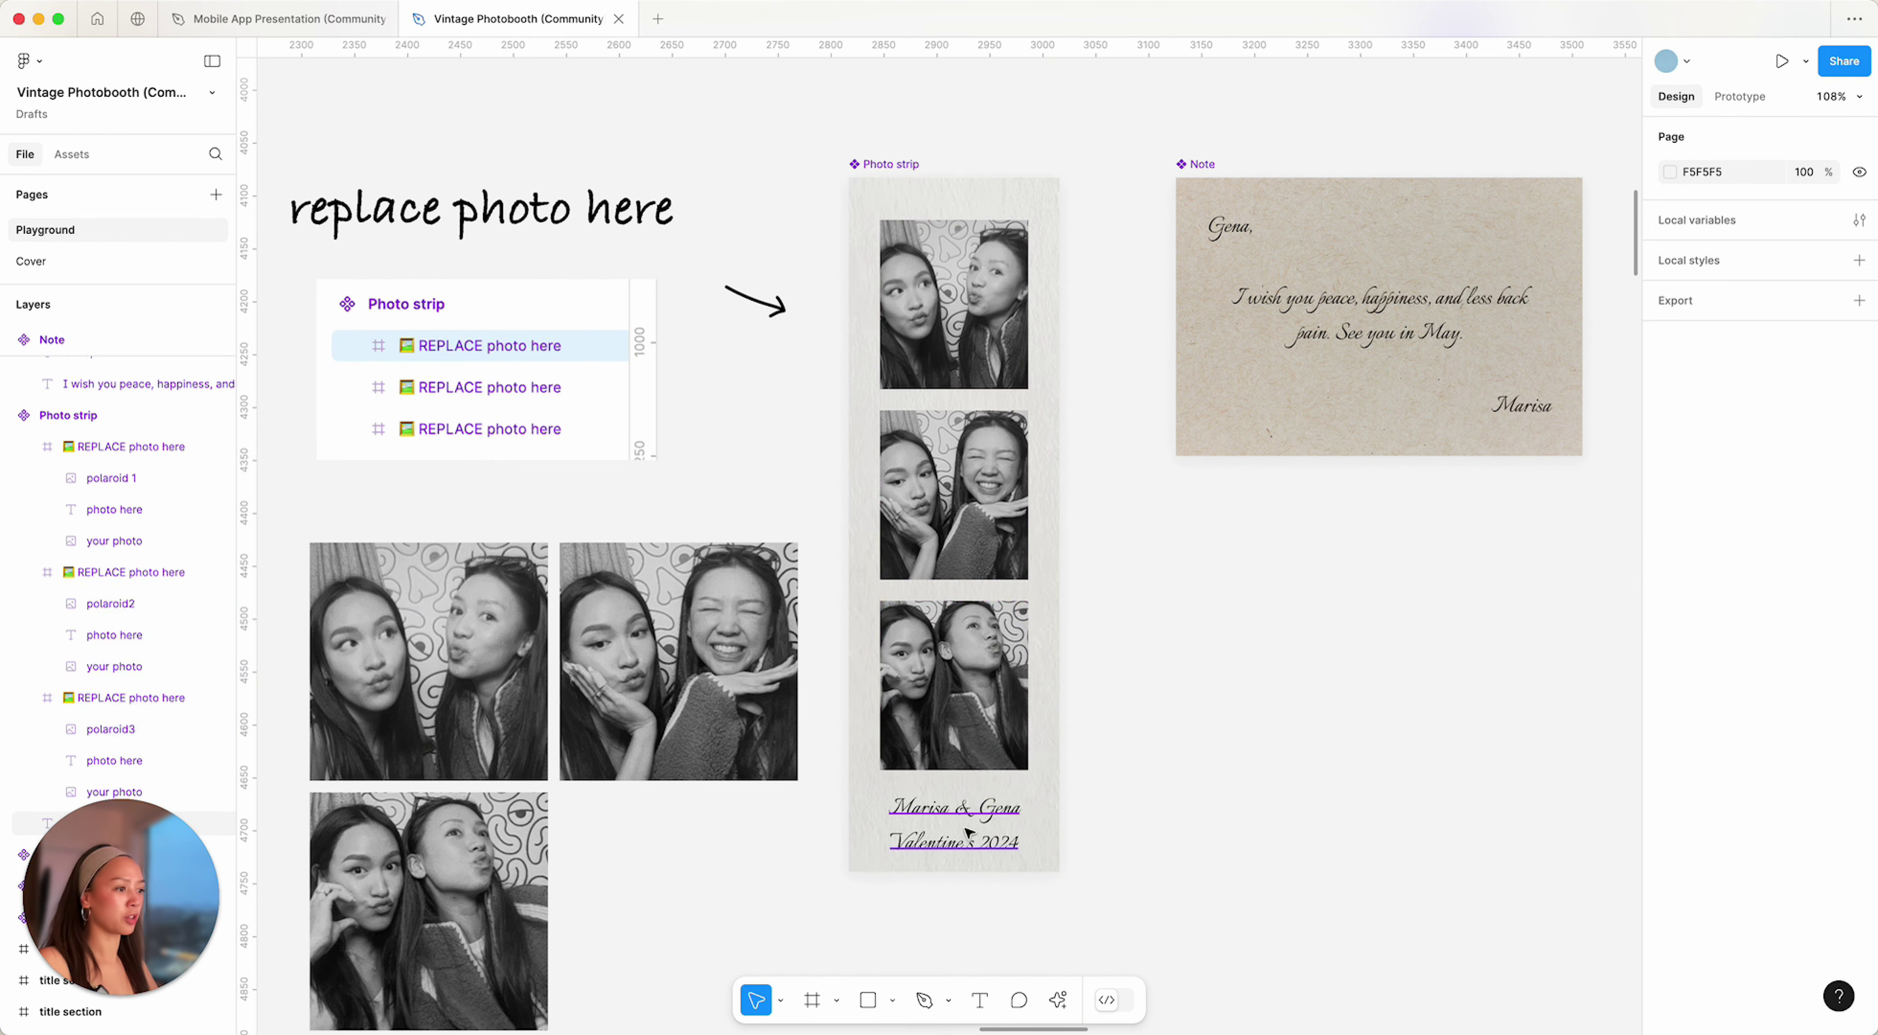
# - Change the year in the Photo strip's Valentine's caption to 2025
pyautogui.click(973, 839)
pyautogui.scroll(-3, 977, 801)
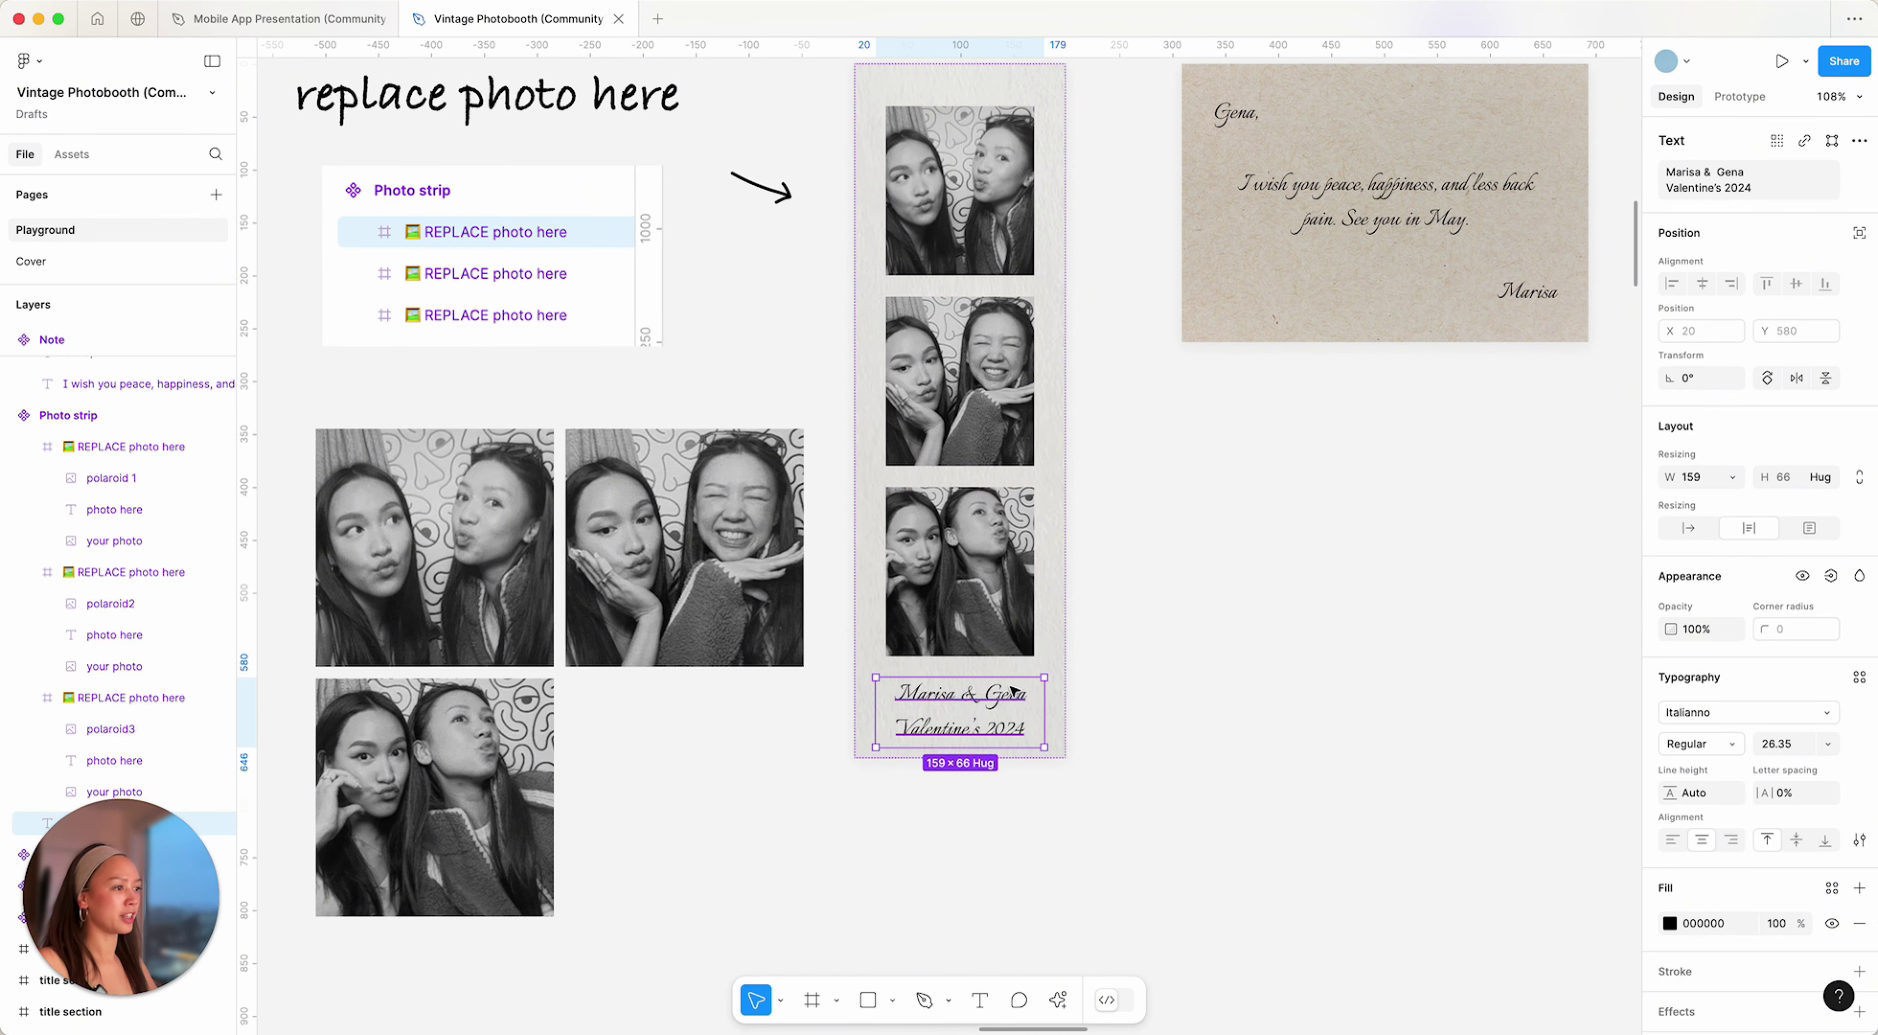
pyautogui.scroll(5, 1012, 690)
pyautogui.doubleClick(1030, 724)
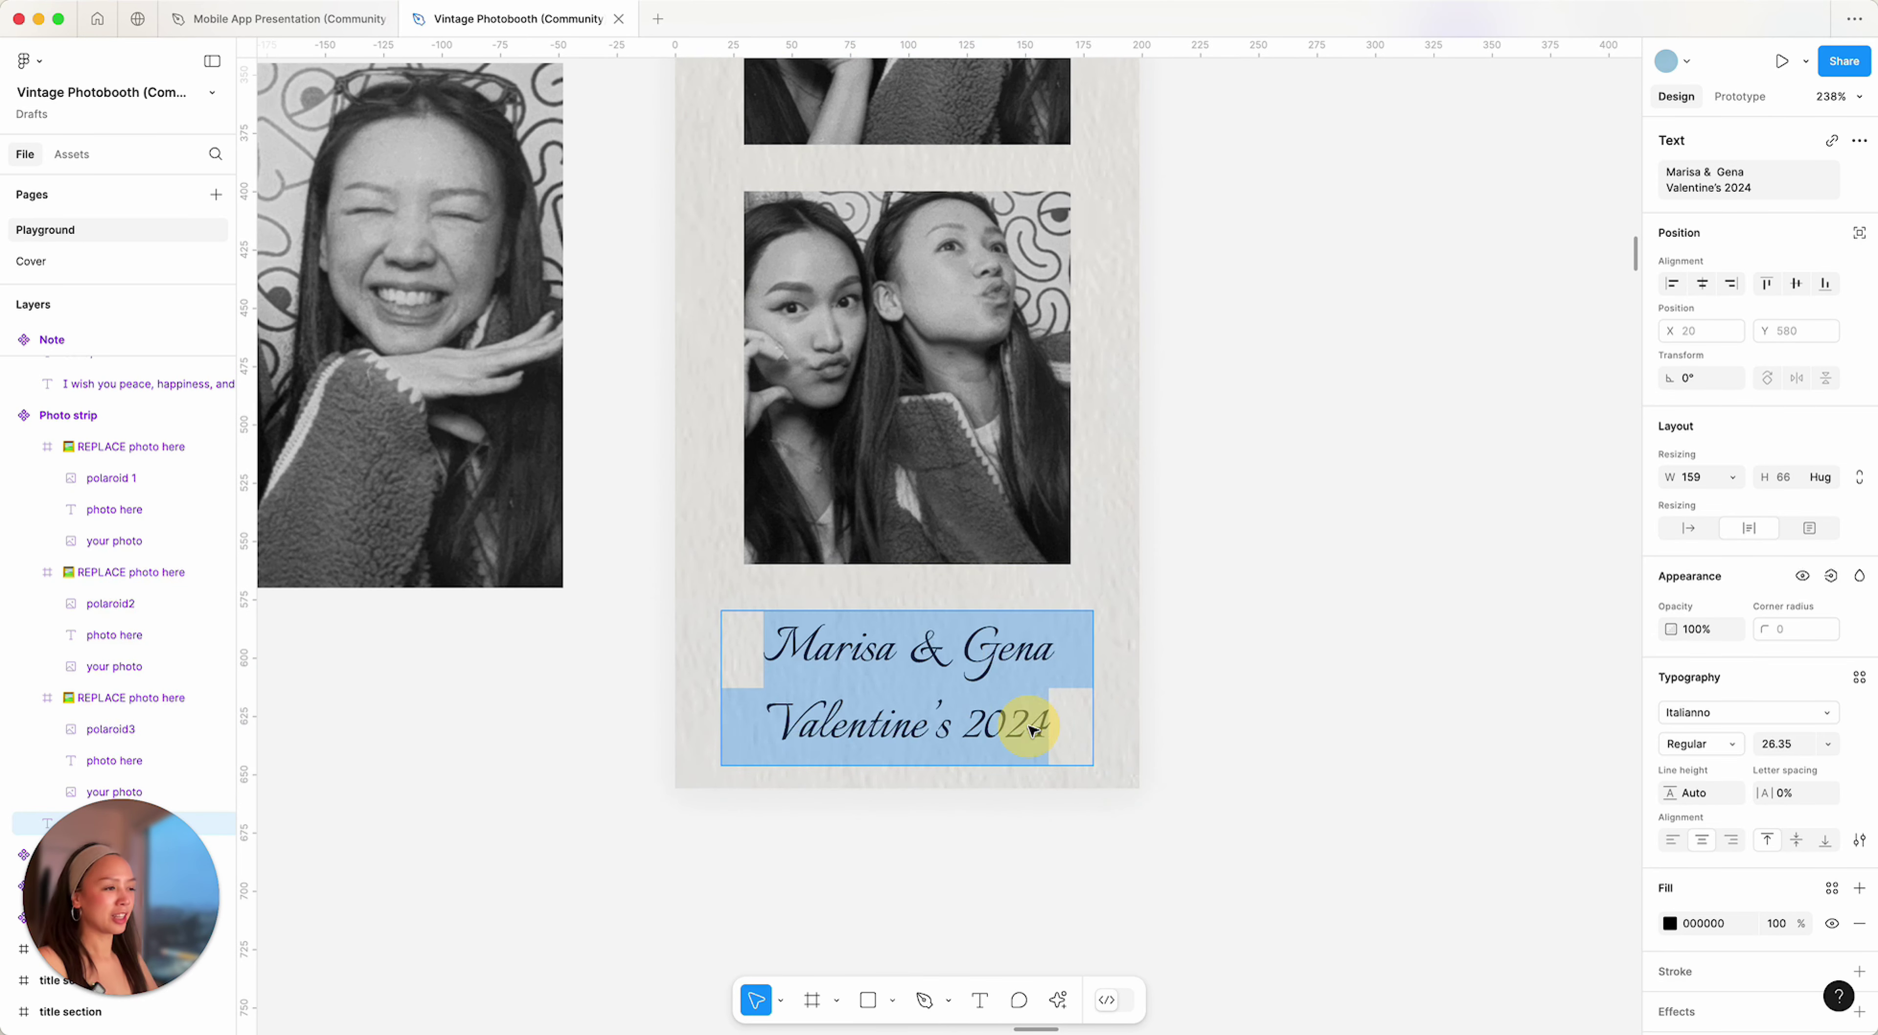
pyautogui.click(990, 729)
pyautogui.doubleClick(1012, 729)
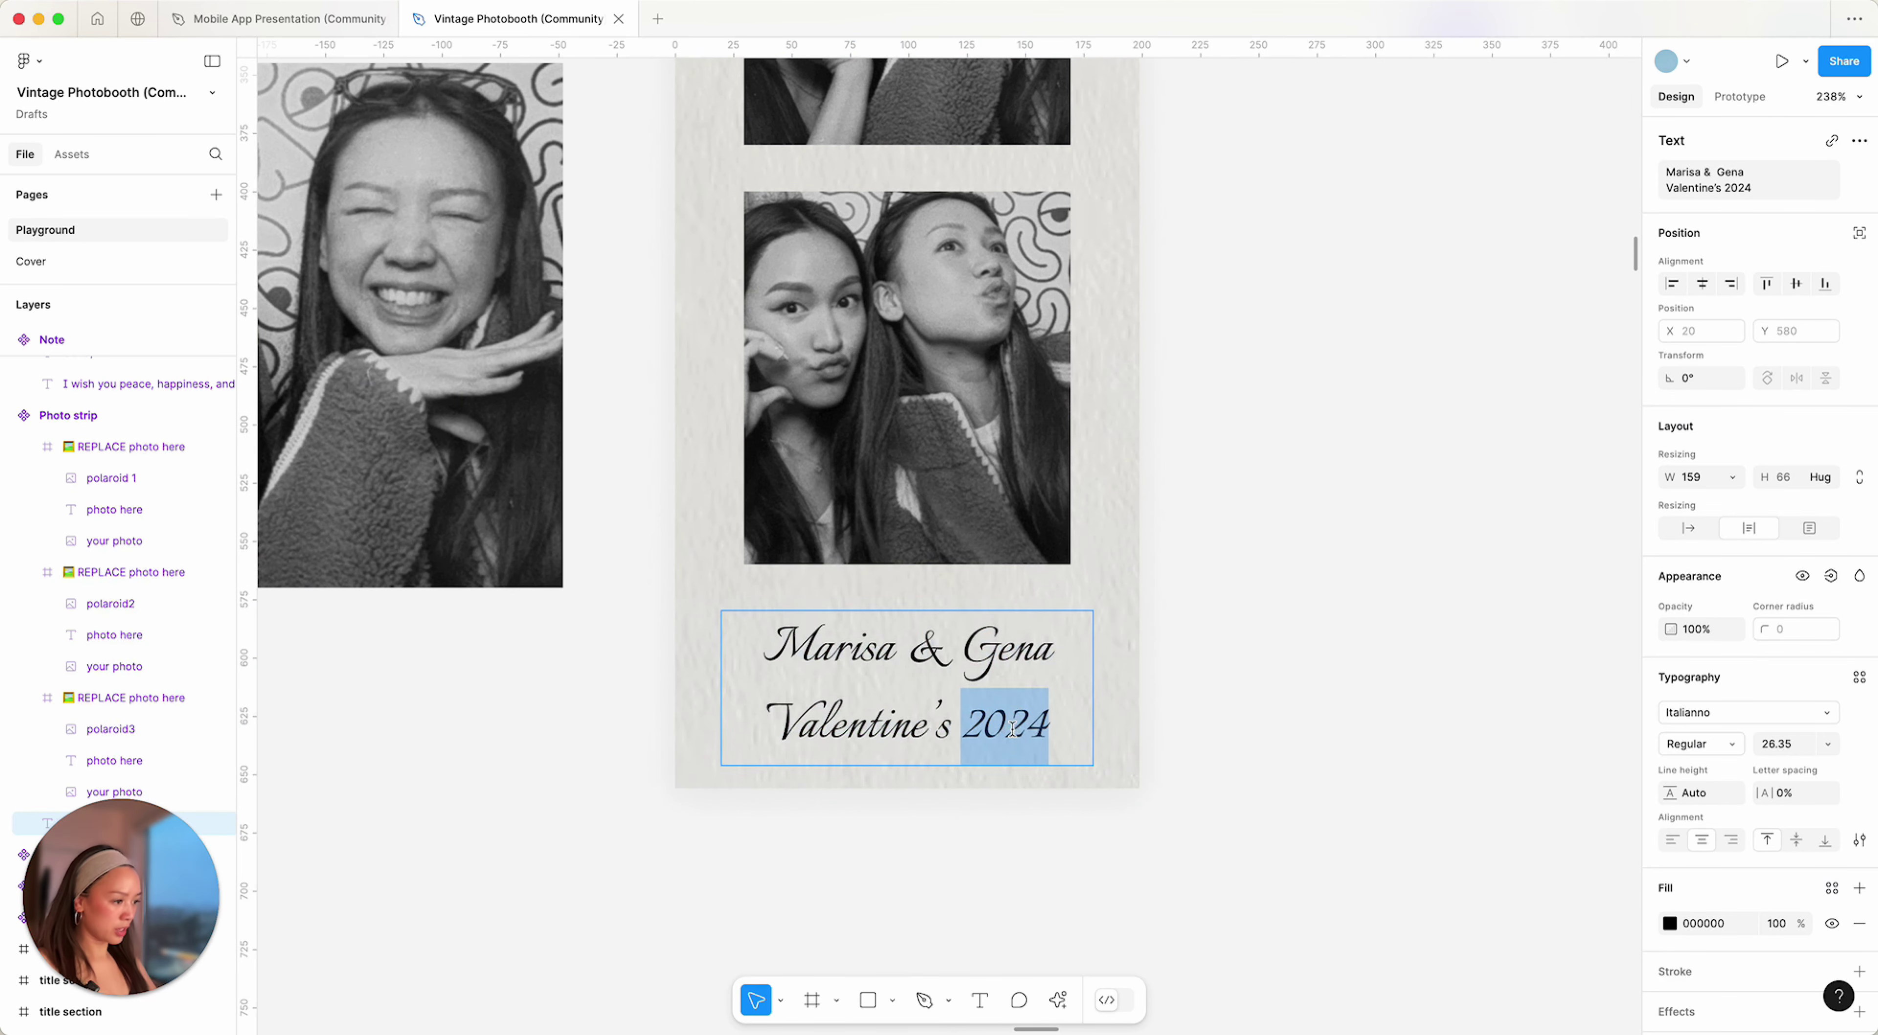
pyautogui.write('2025')
pyautogui.click(1238, 728)
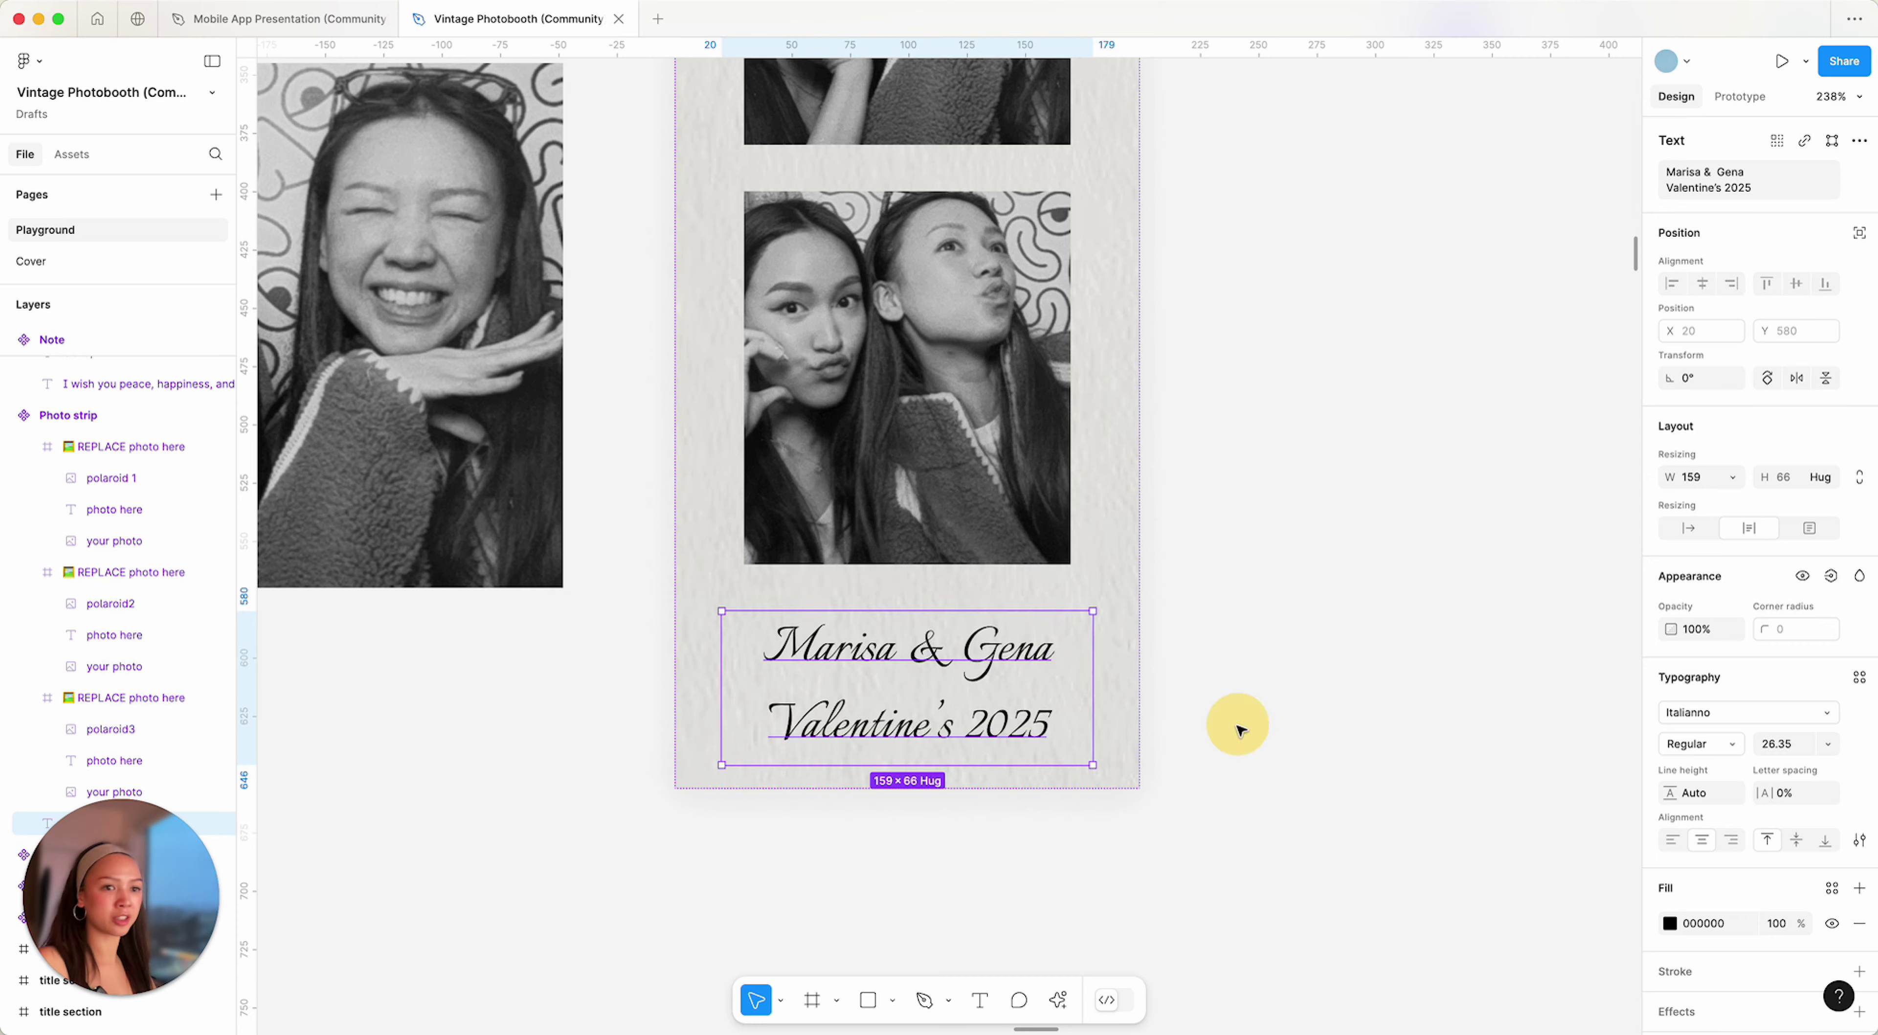
# - Examine the Photo strip in the reveal frames of the Figma App and Mobile Browser viewing sections
pyautogui.scroll(-10, 1170, 693)
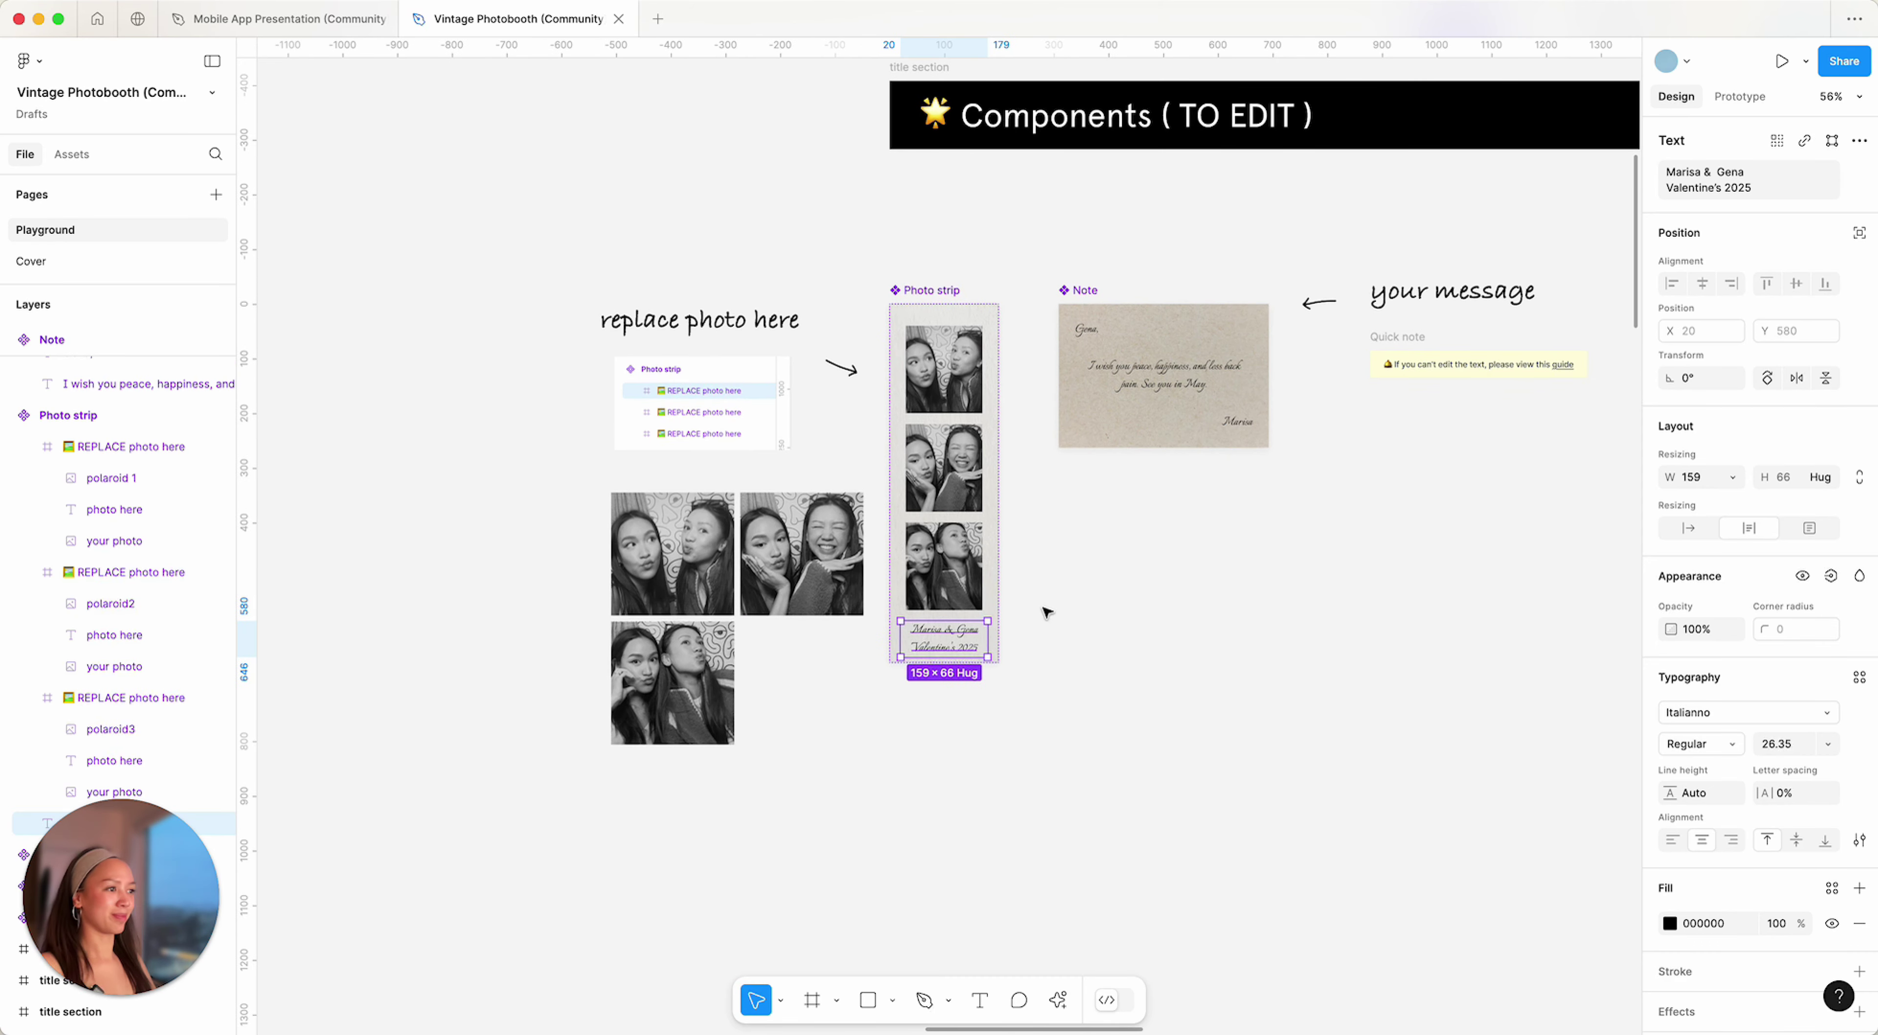
pyautogui.scroll(-10, 1050, 612)
pyautogui.scroll(-5, 1057, 612)
pyautogui.hscroll(10, 1056, 612)
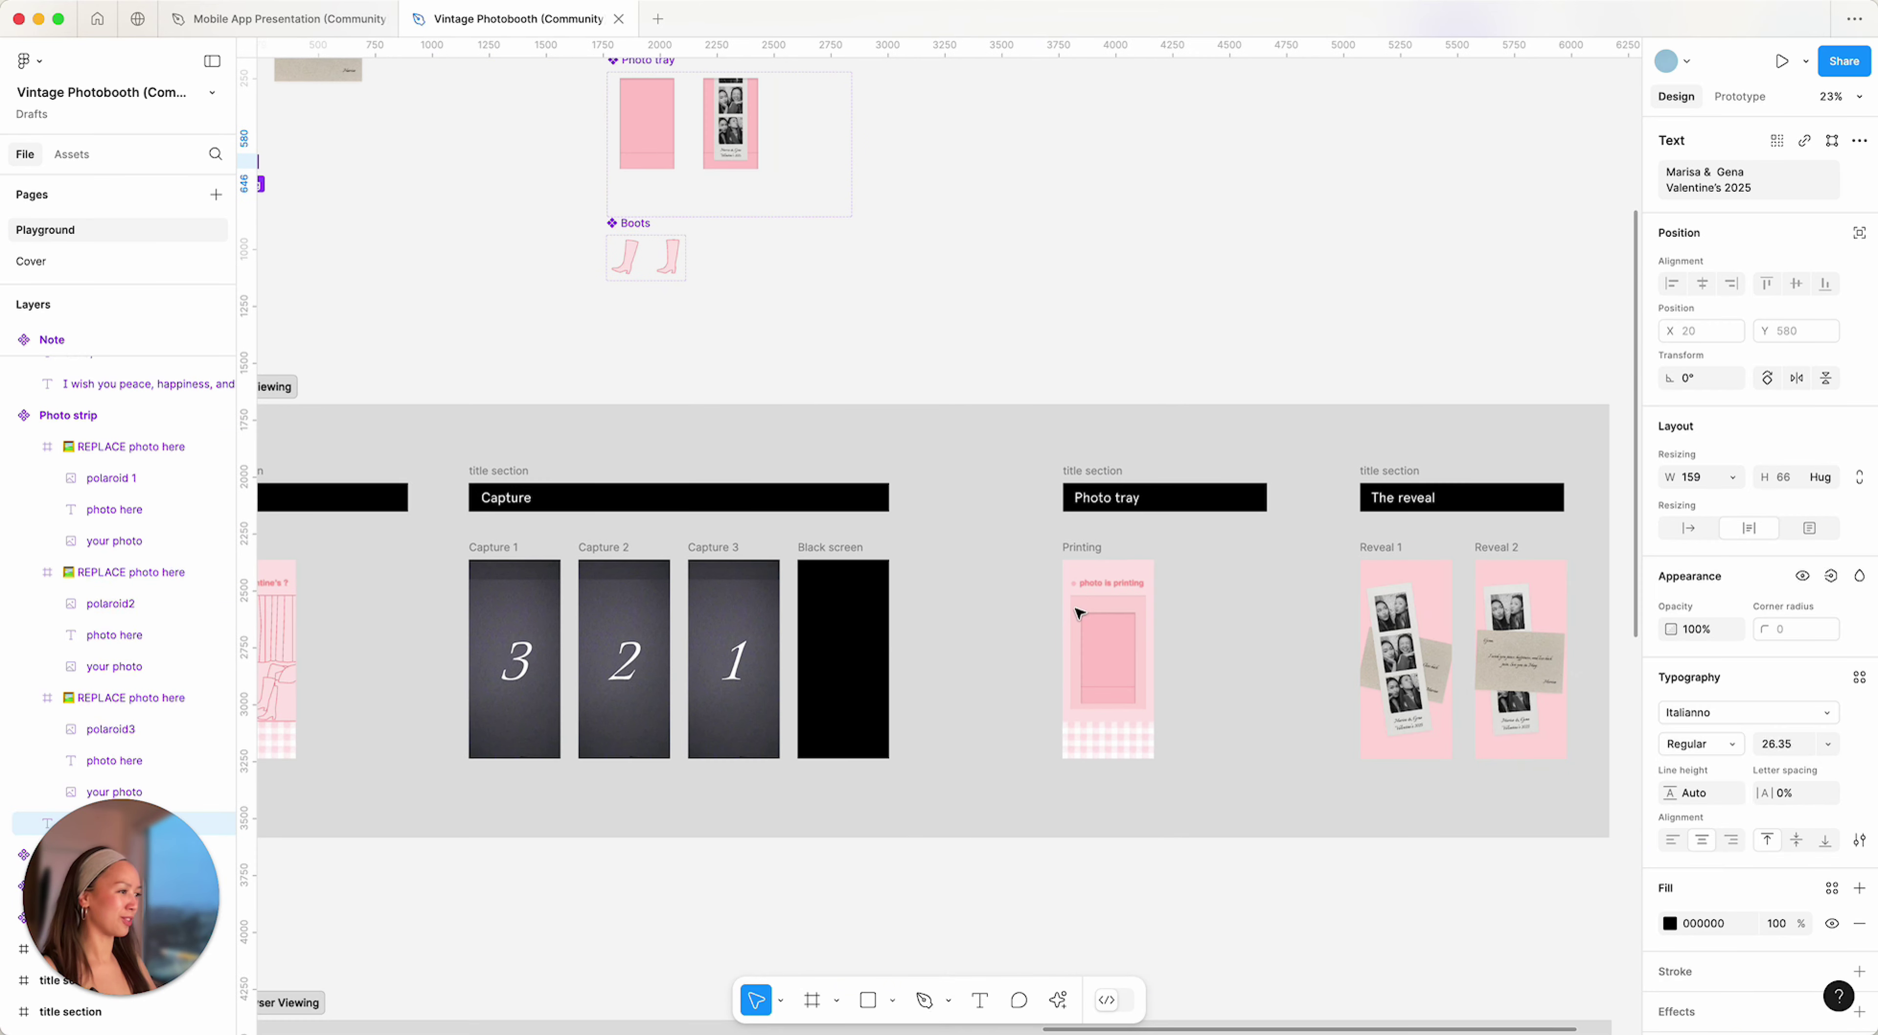
pyautogui.scroll(5, 1069, 747)
pyautogui.scroll(2, 1069, 747)
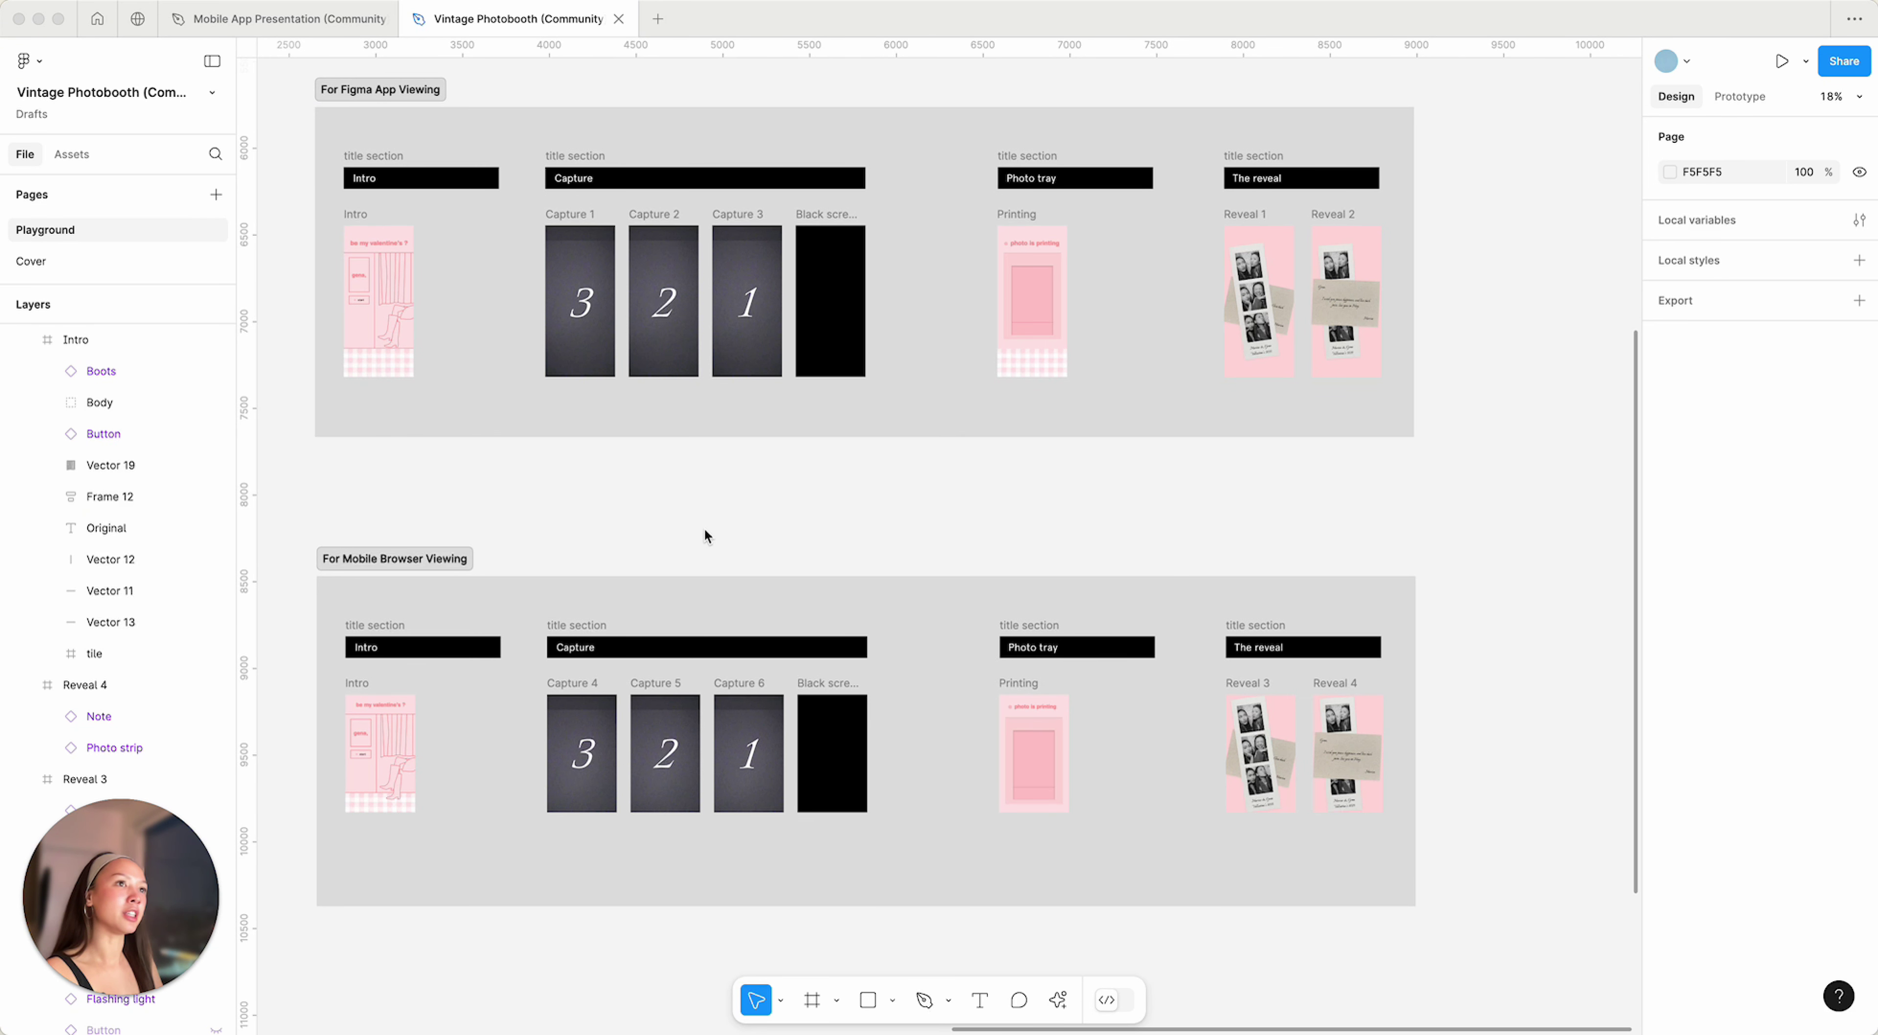
pyautogui.scroll(1, 686, 556)
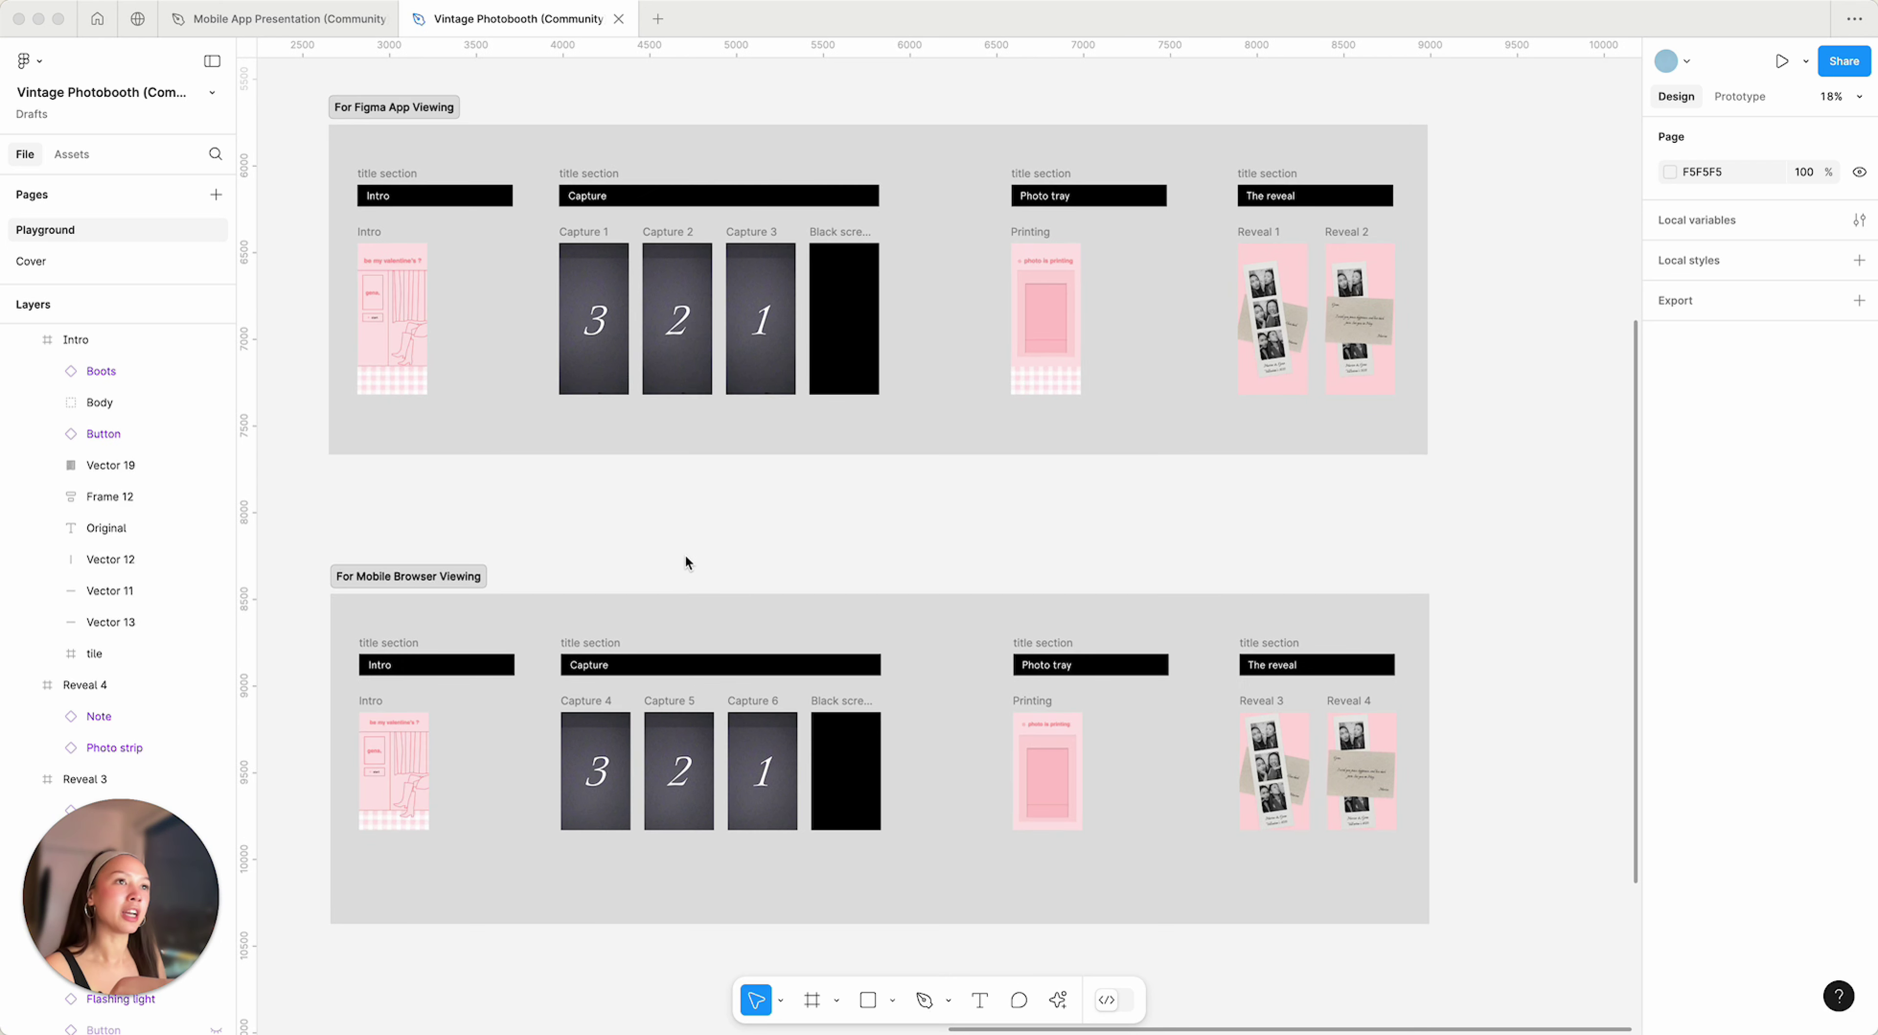
# - Compare the frames in the For Figma App Viewing and For Mobile Browser Viewing sections
pyautogui.click(461, 132)
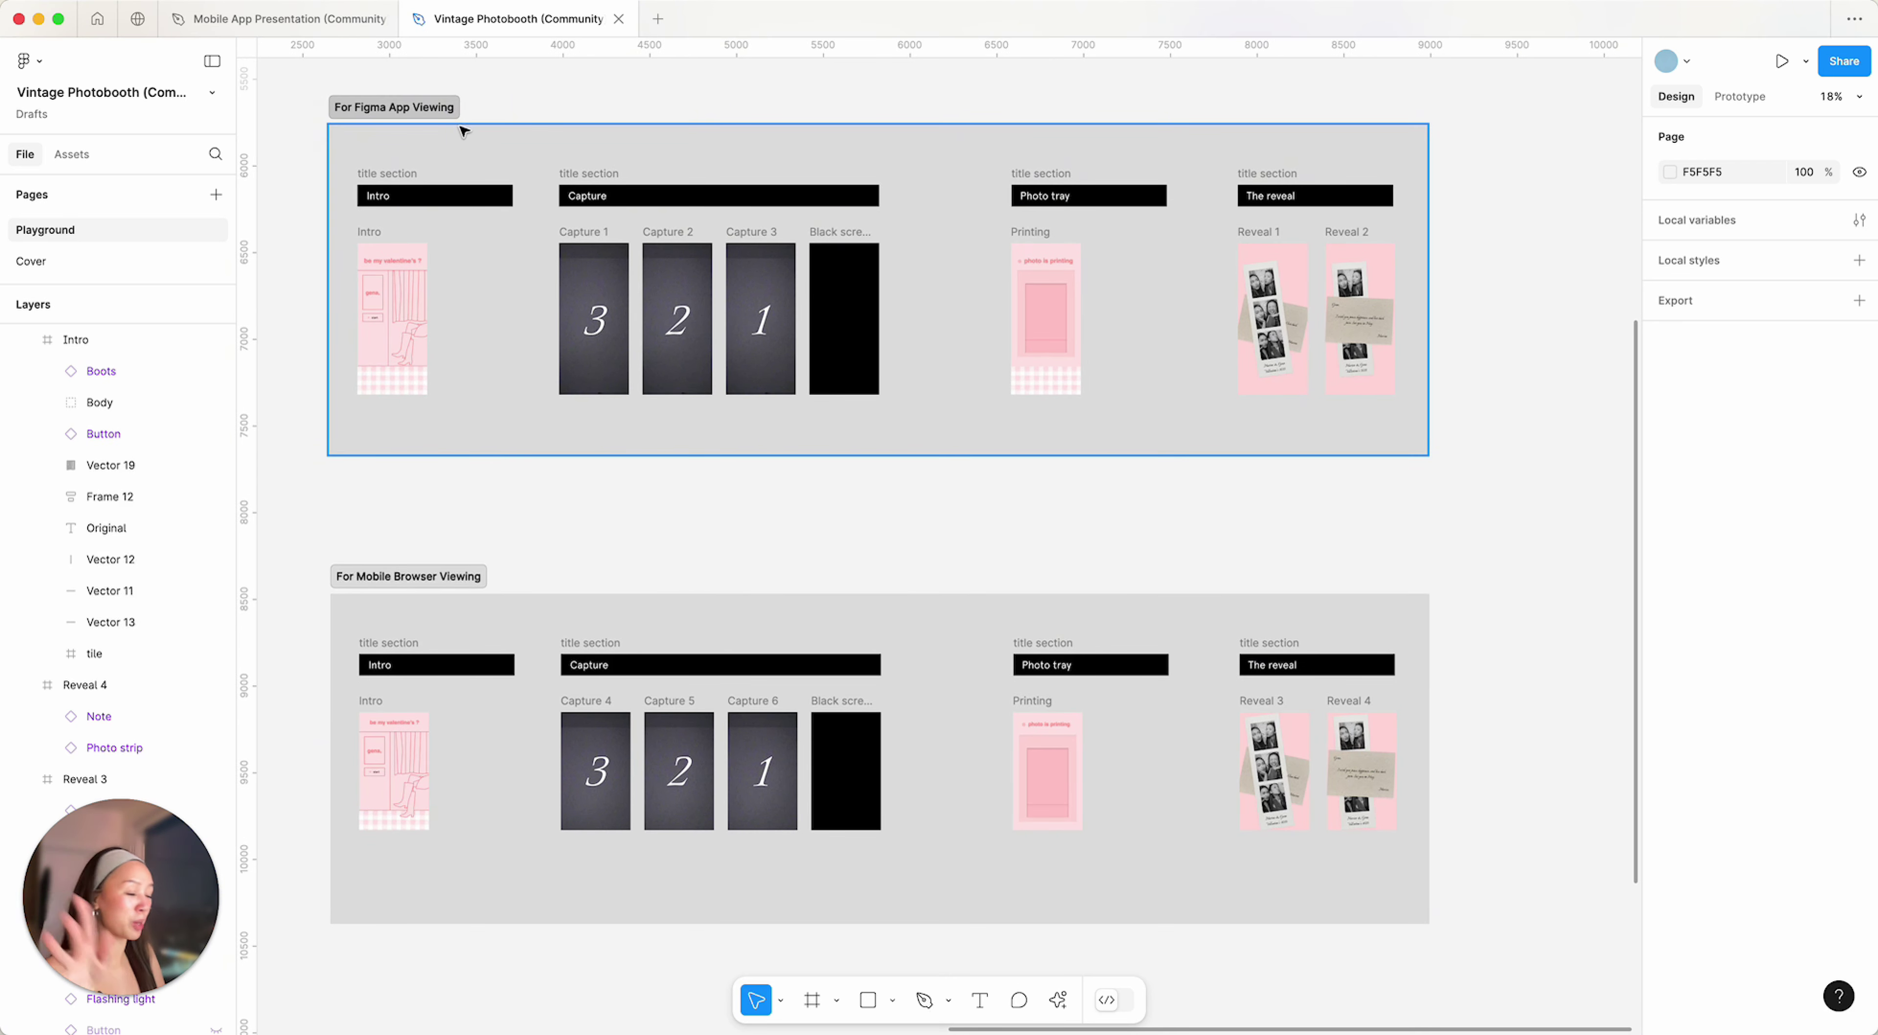
pyautogui.scroll(-3, 491, 406)
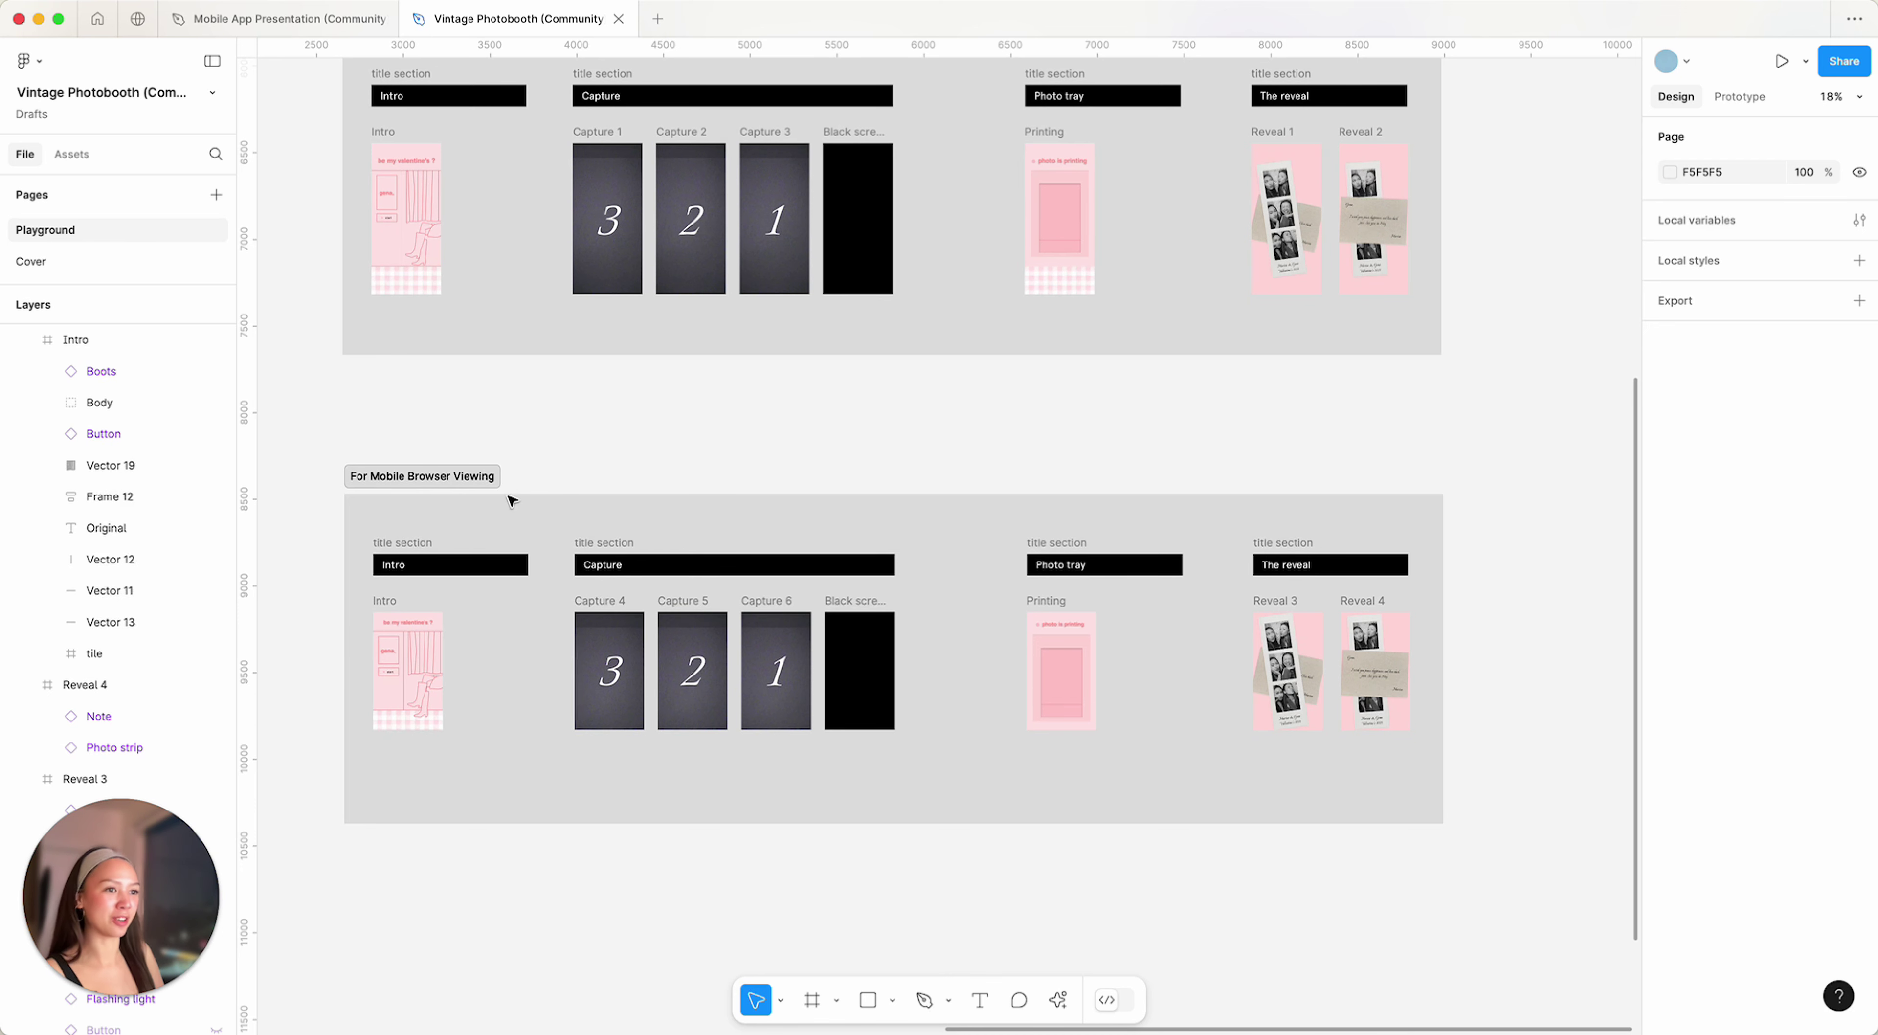
pyautogui.scroll(-1, 482, 494)
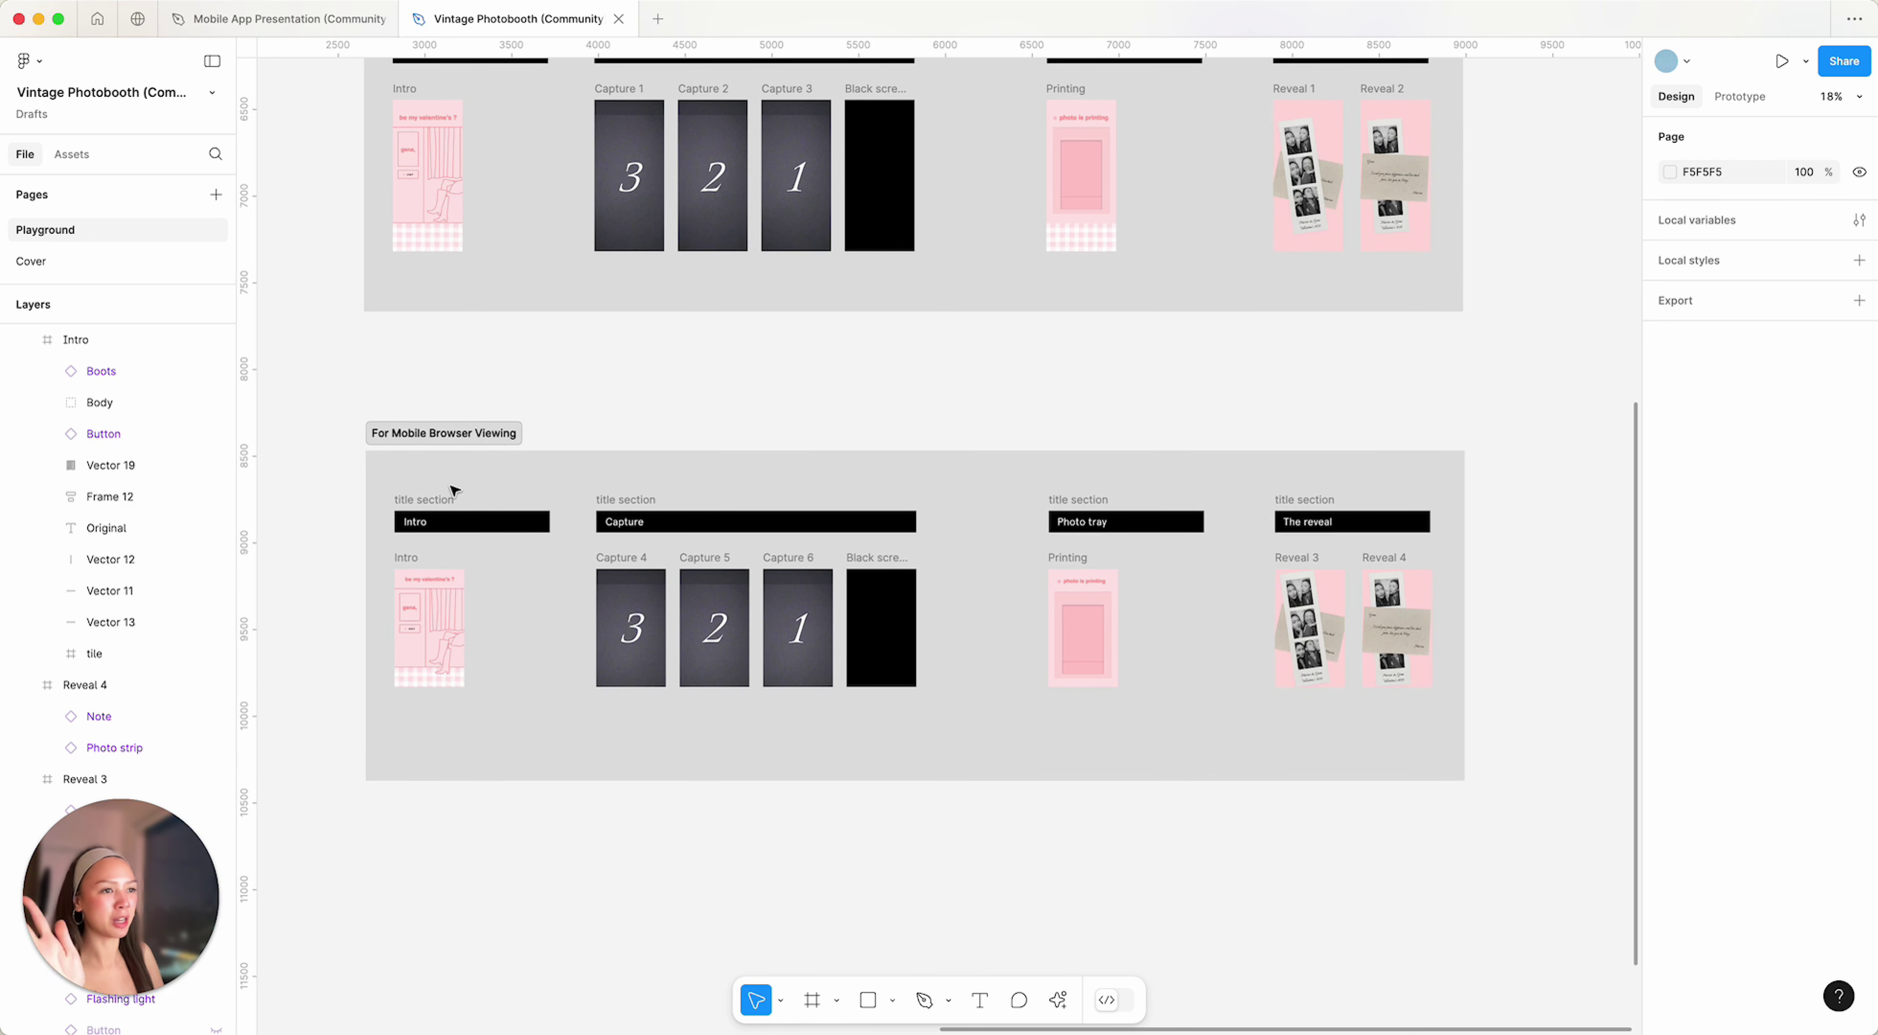
pyautogui.scroll(3, 449, 490)
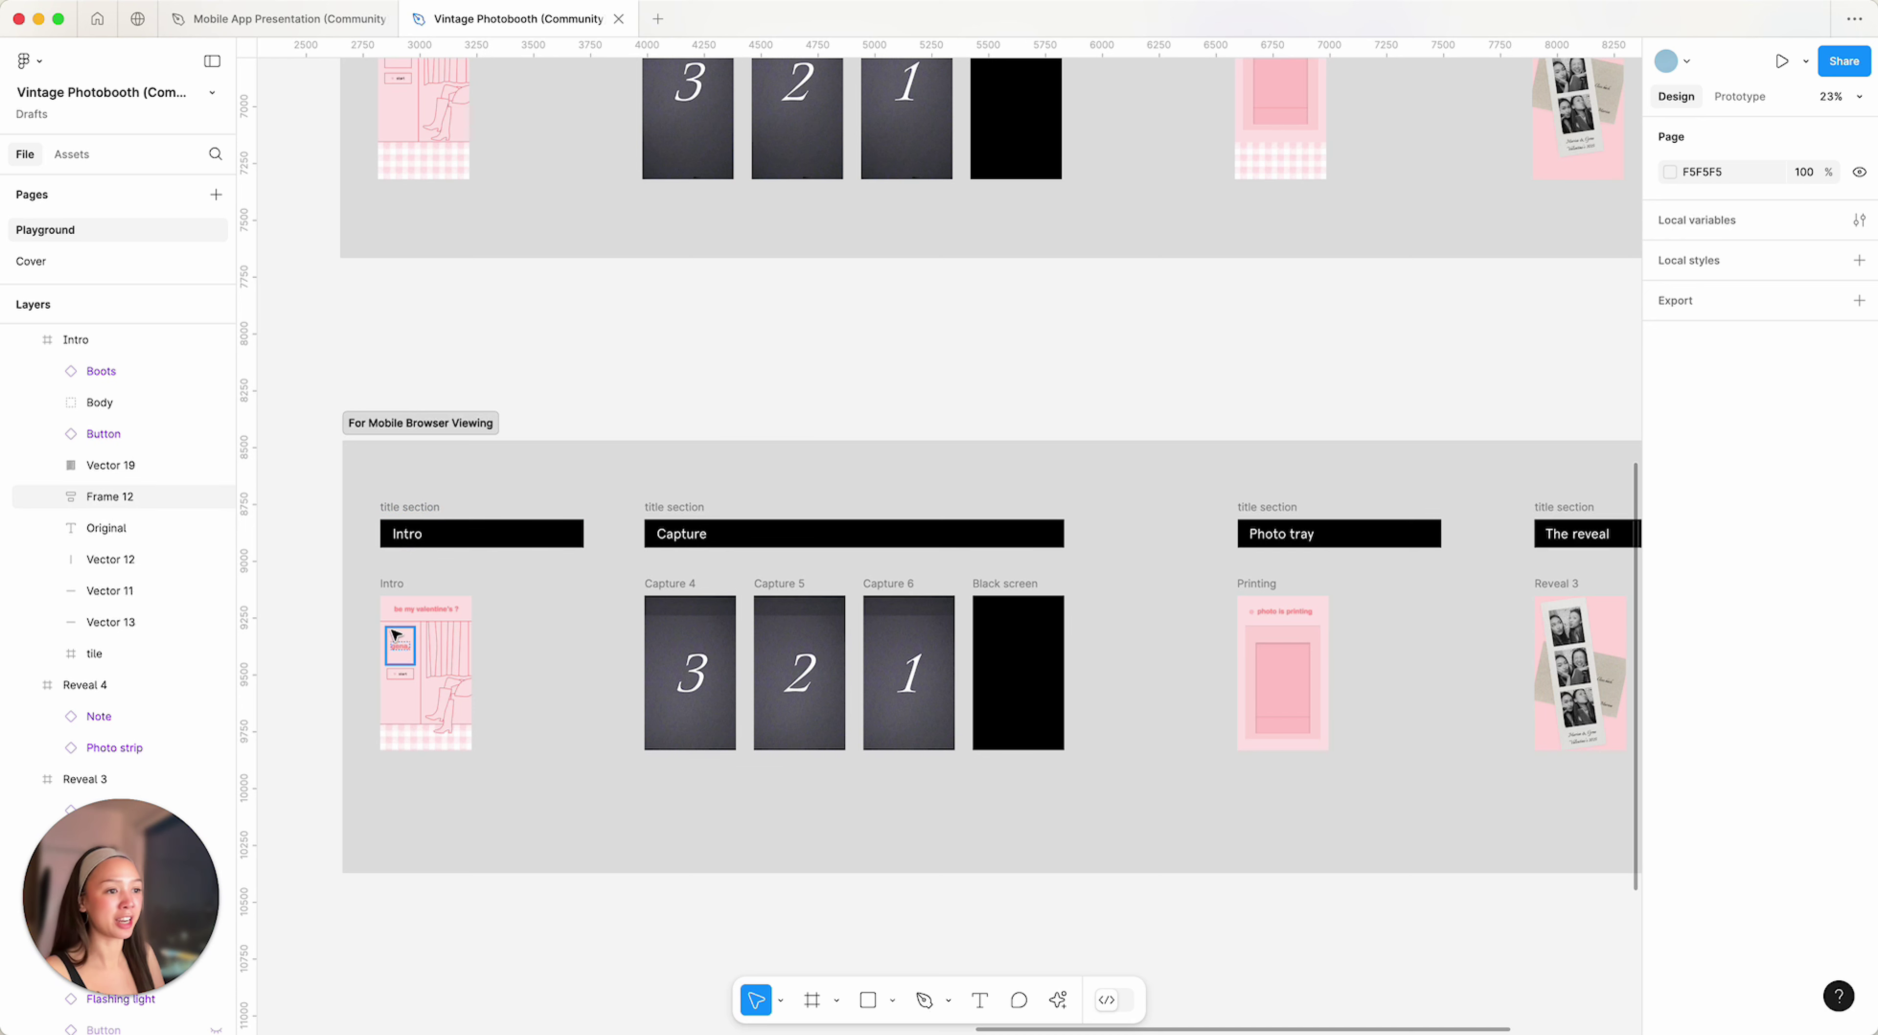
pyautogui.hscroll(-2, 429, 711)
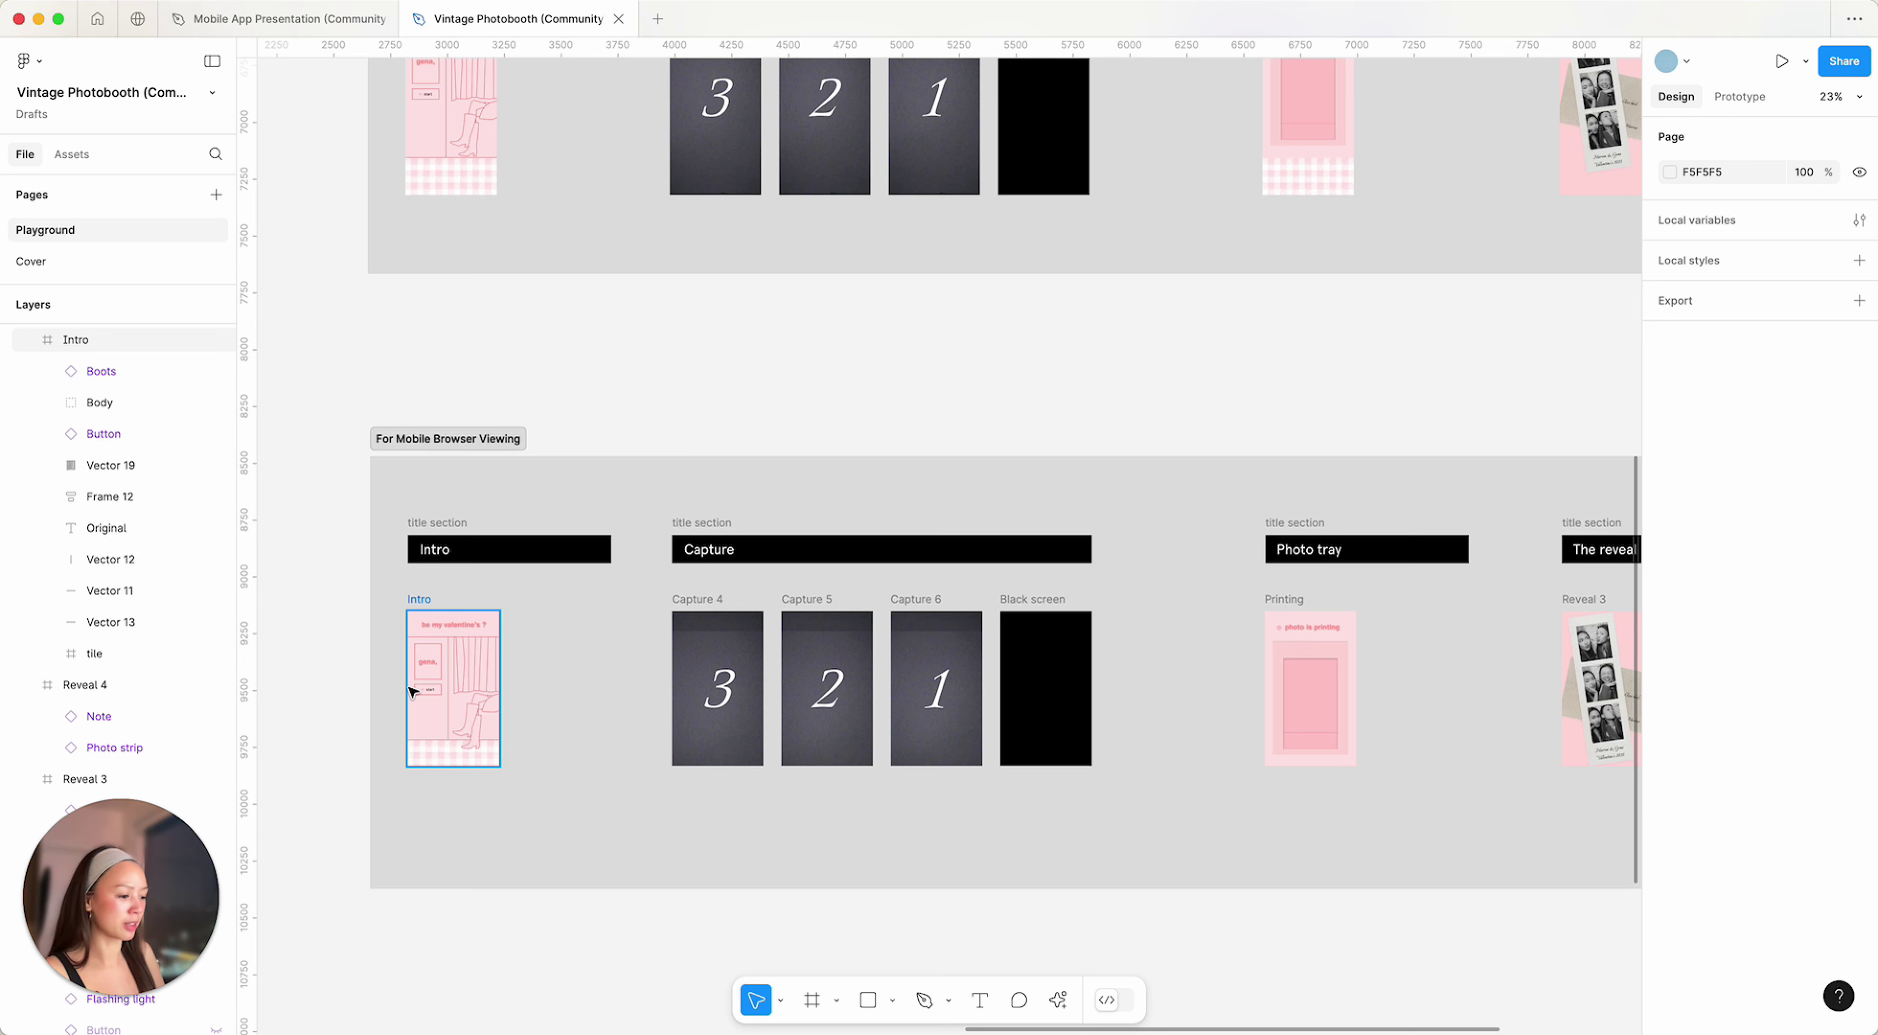
pyautogui.scroll(-3, 412, 696)
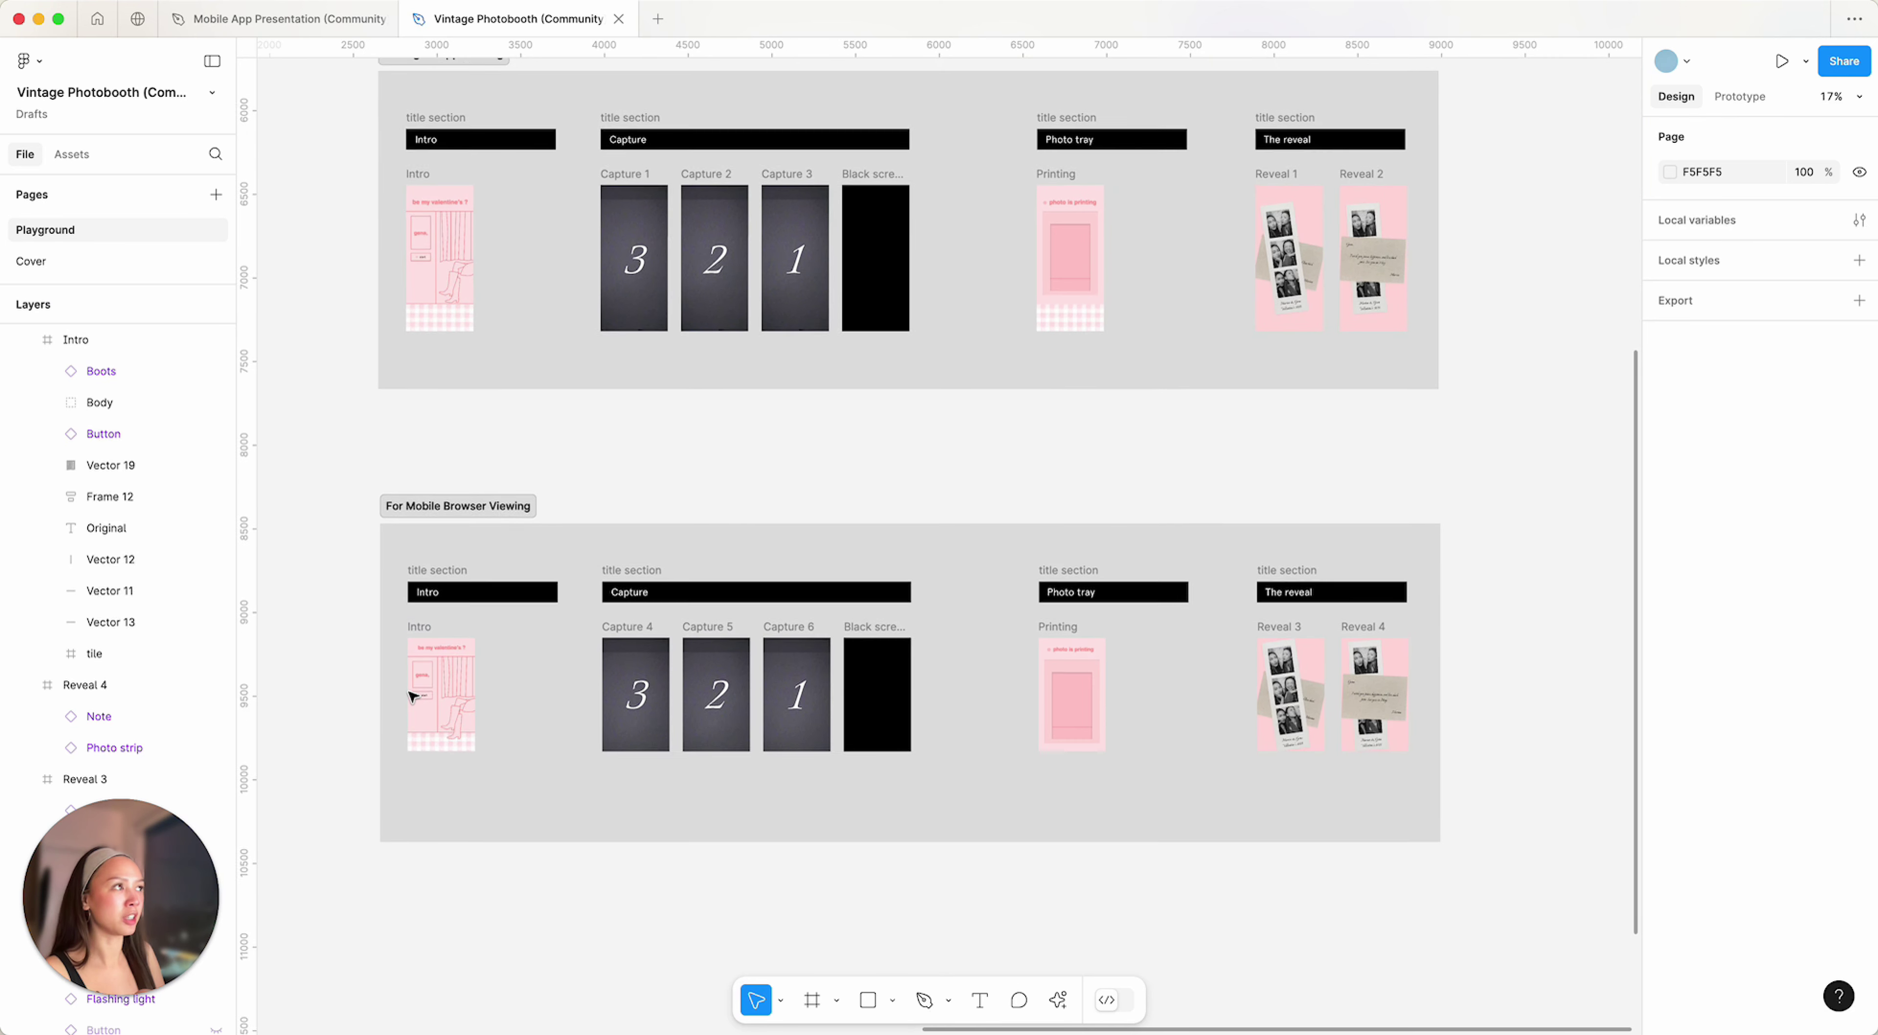
pyautogui.scroll(1, 1343, 283)
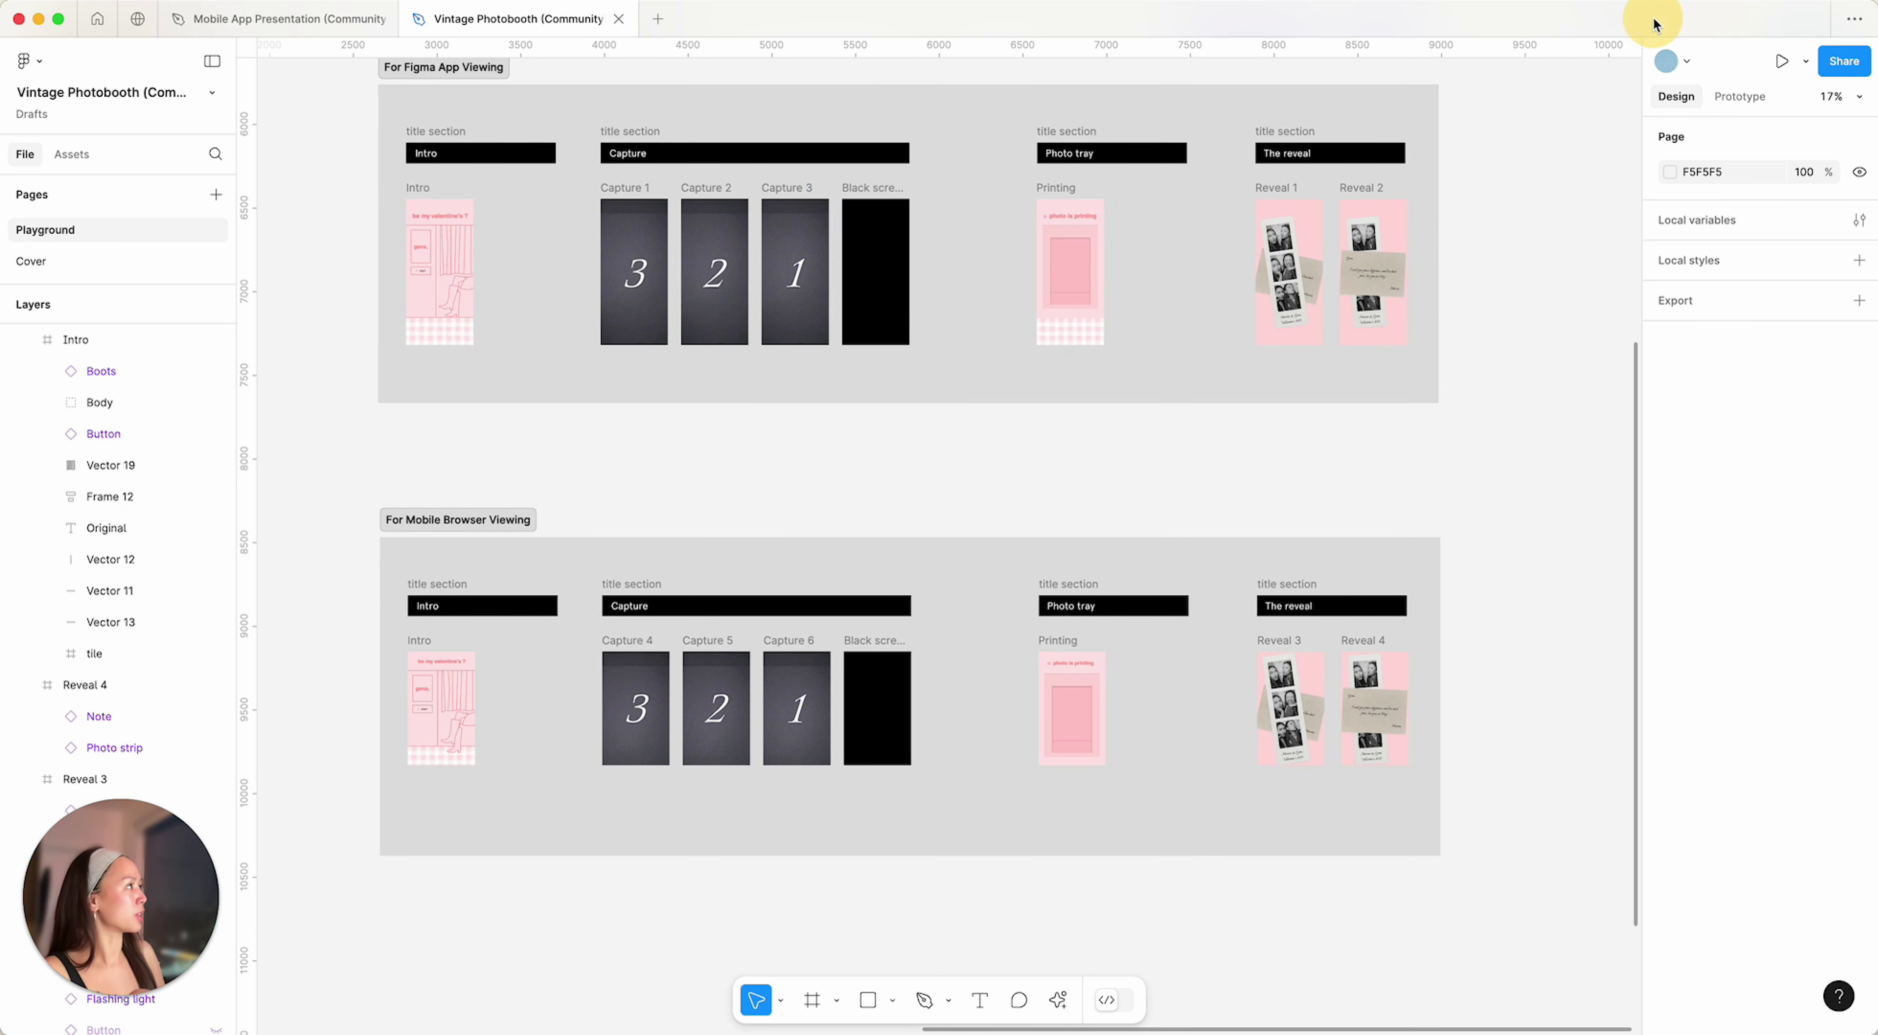
# - Preview the Mobile Browser Flow prototype from the Intro start through the printed photo strip to the note, and close the preview
pyautogui.click(1759, 95)
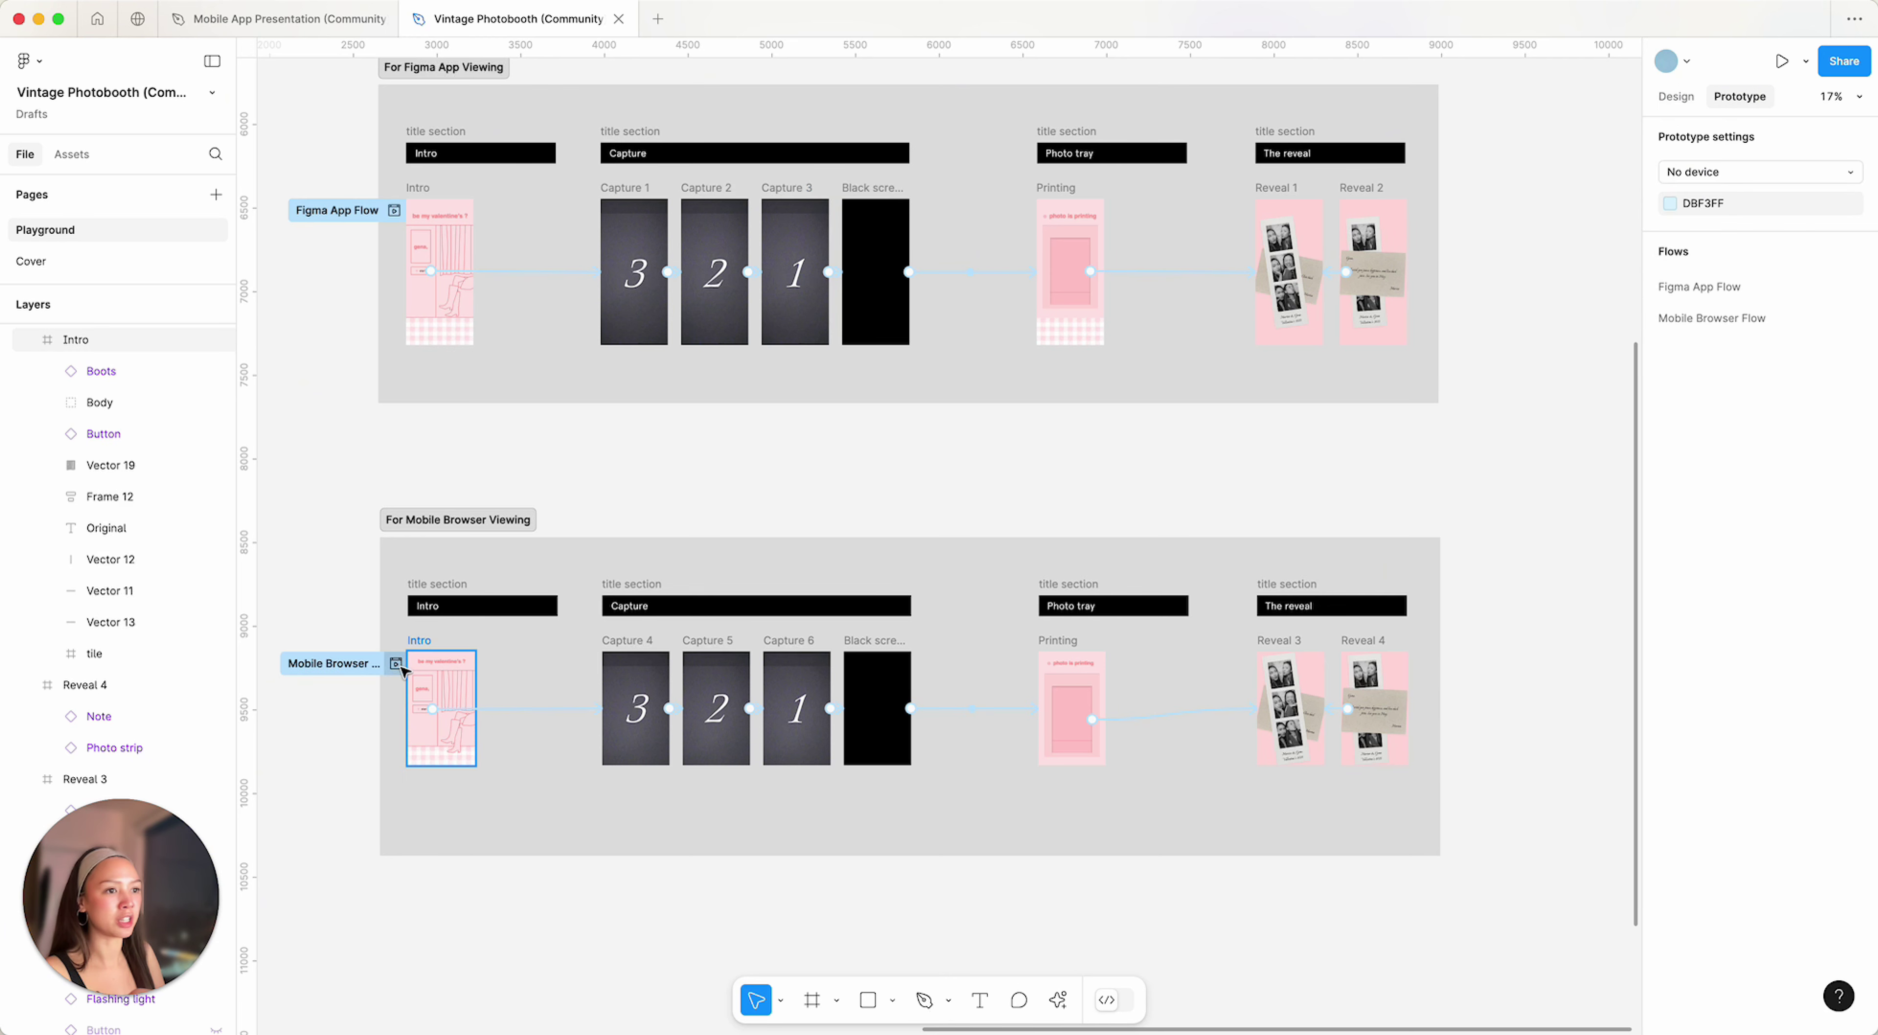
pyautogui.scroll(10, 390, 669)
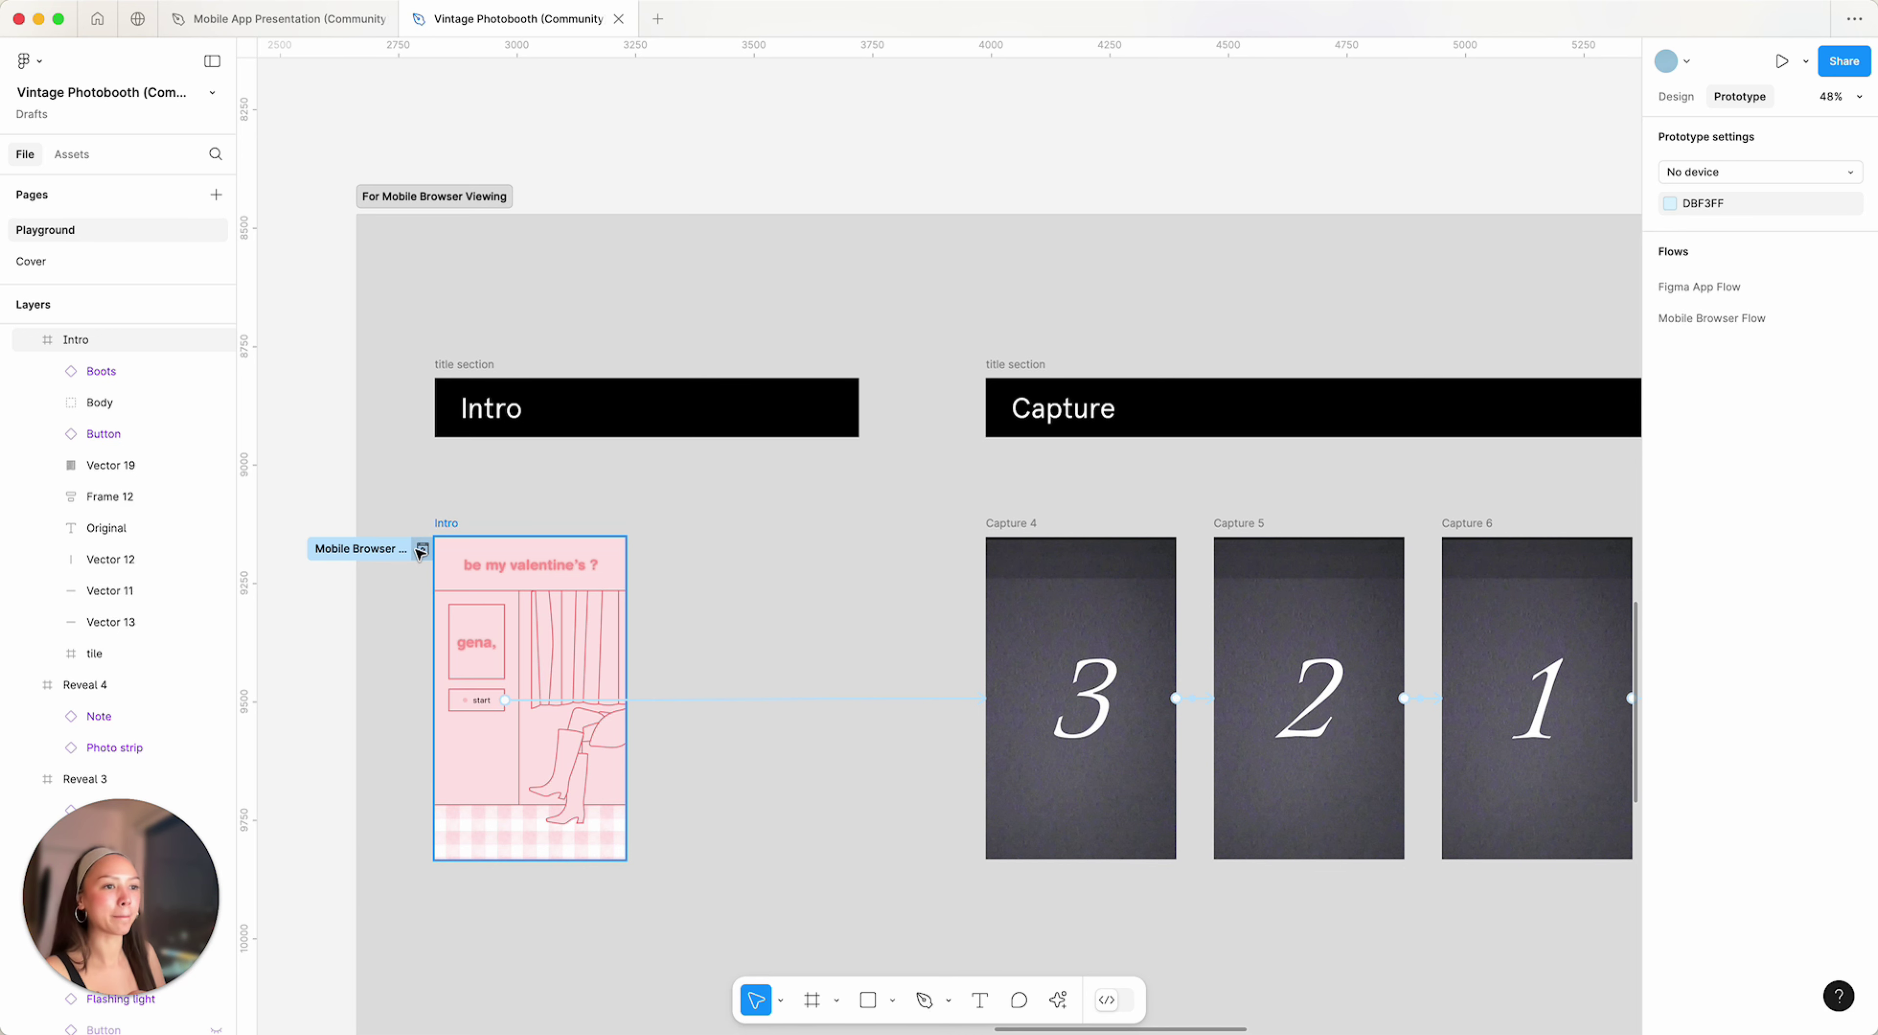
pyautogui.click(423, 551)
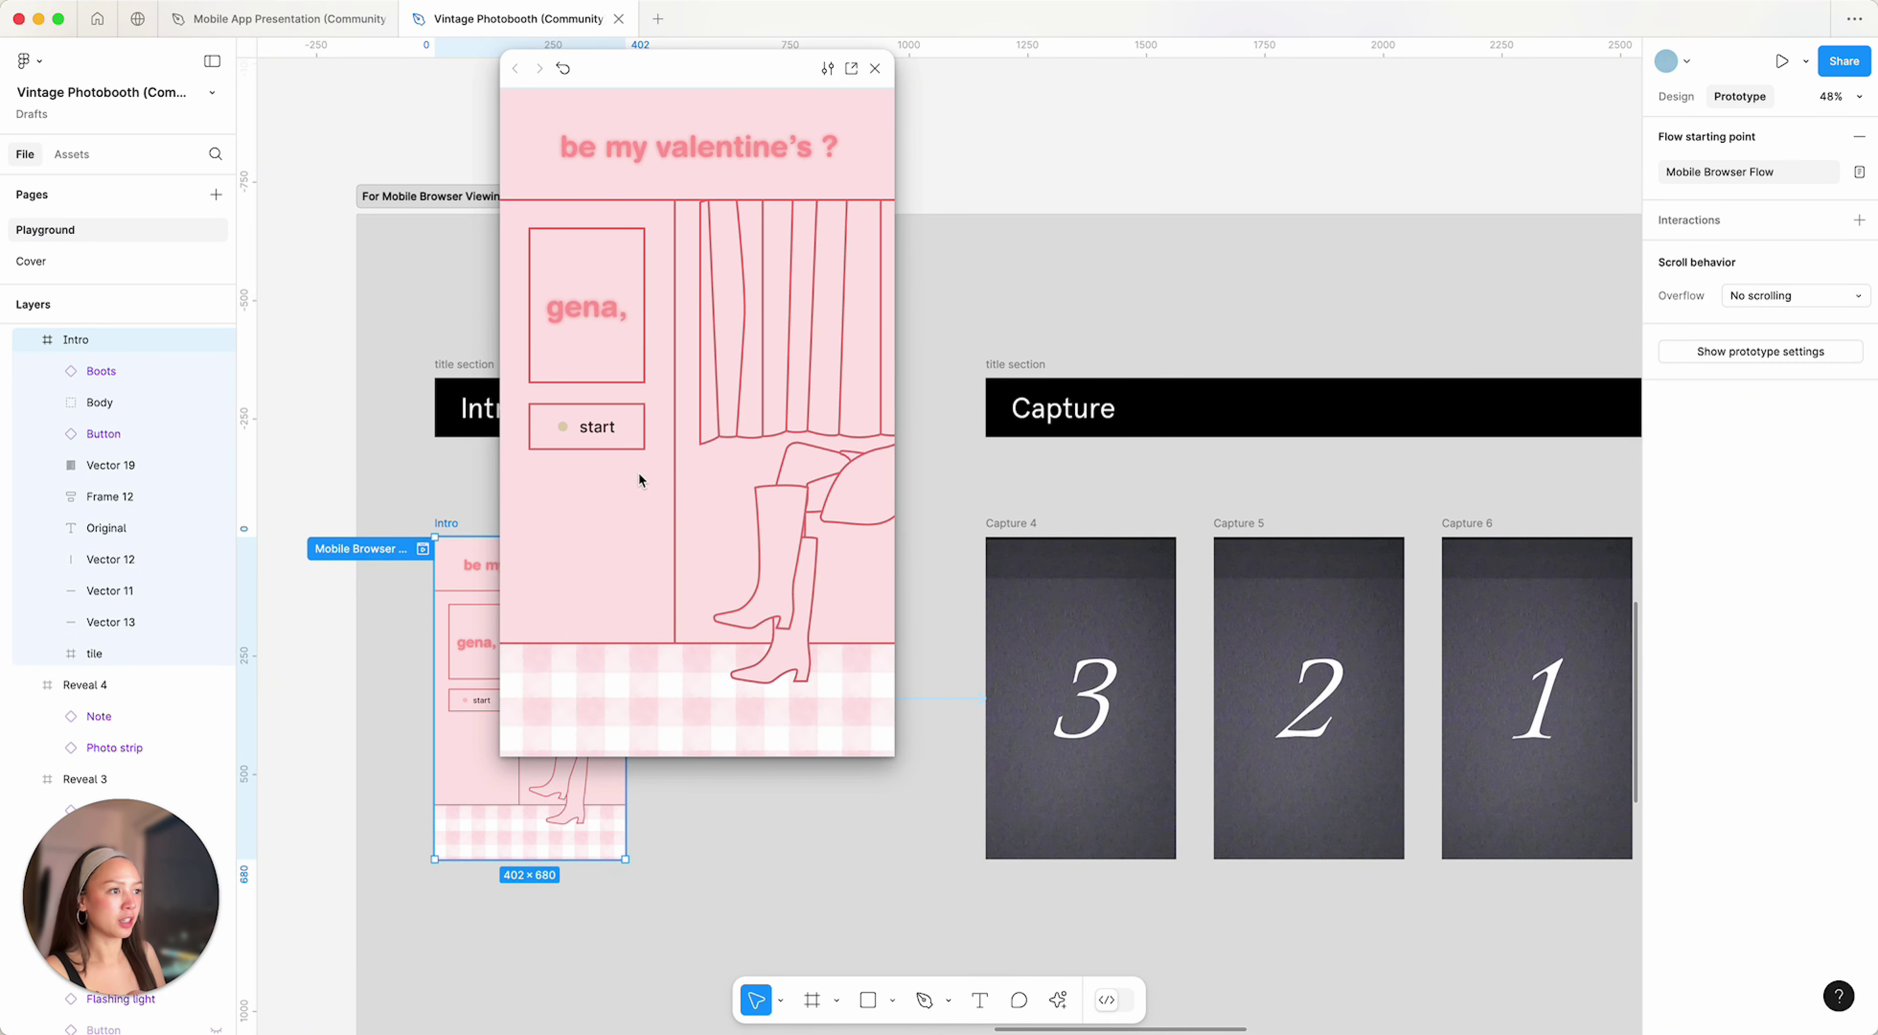
pyautogui.click(607, 433)
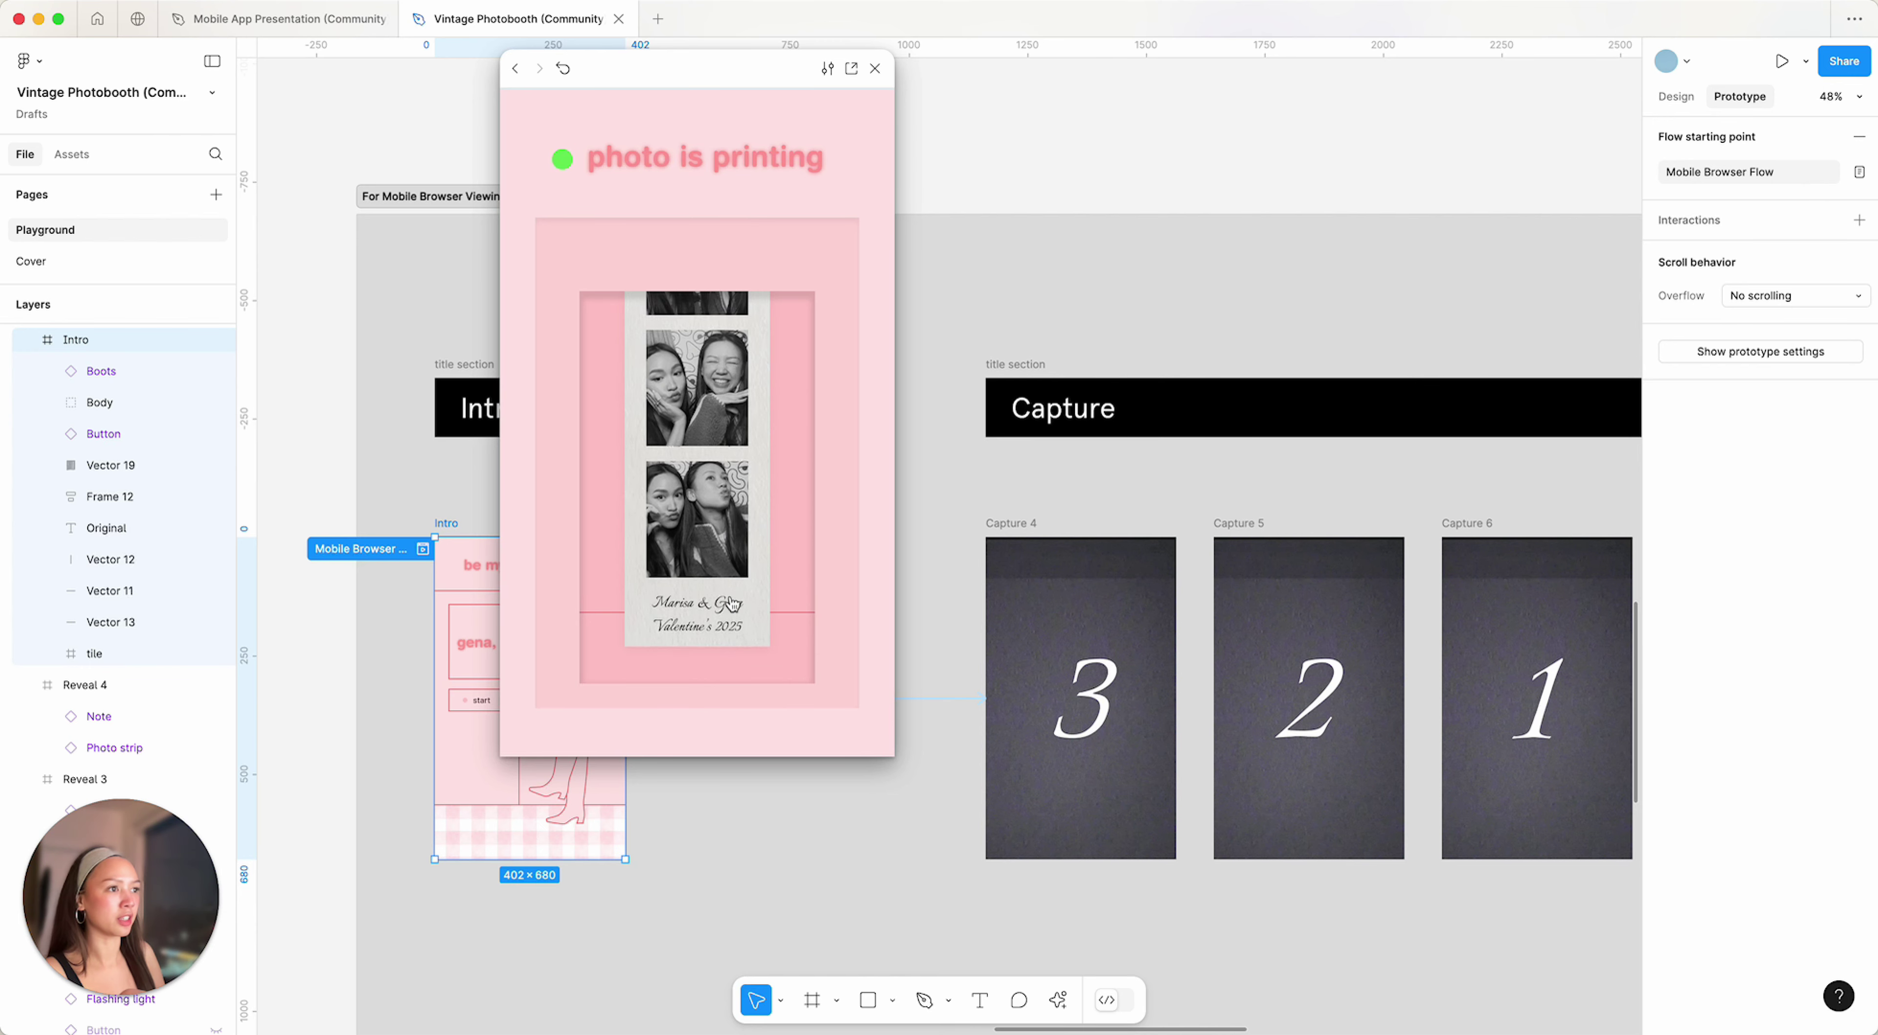
pyautogui.click(726, 605)
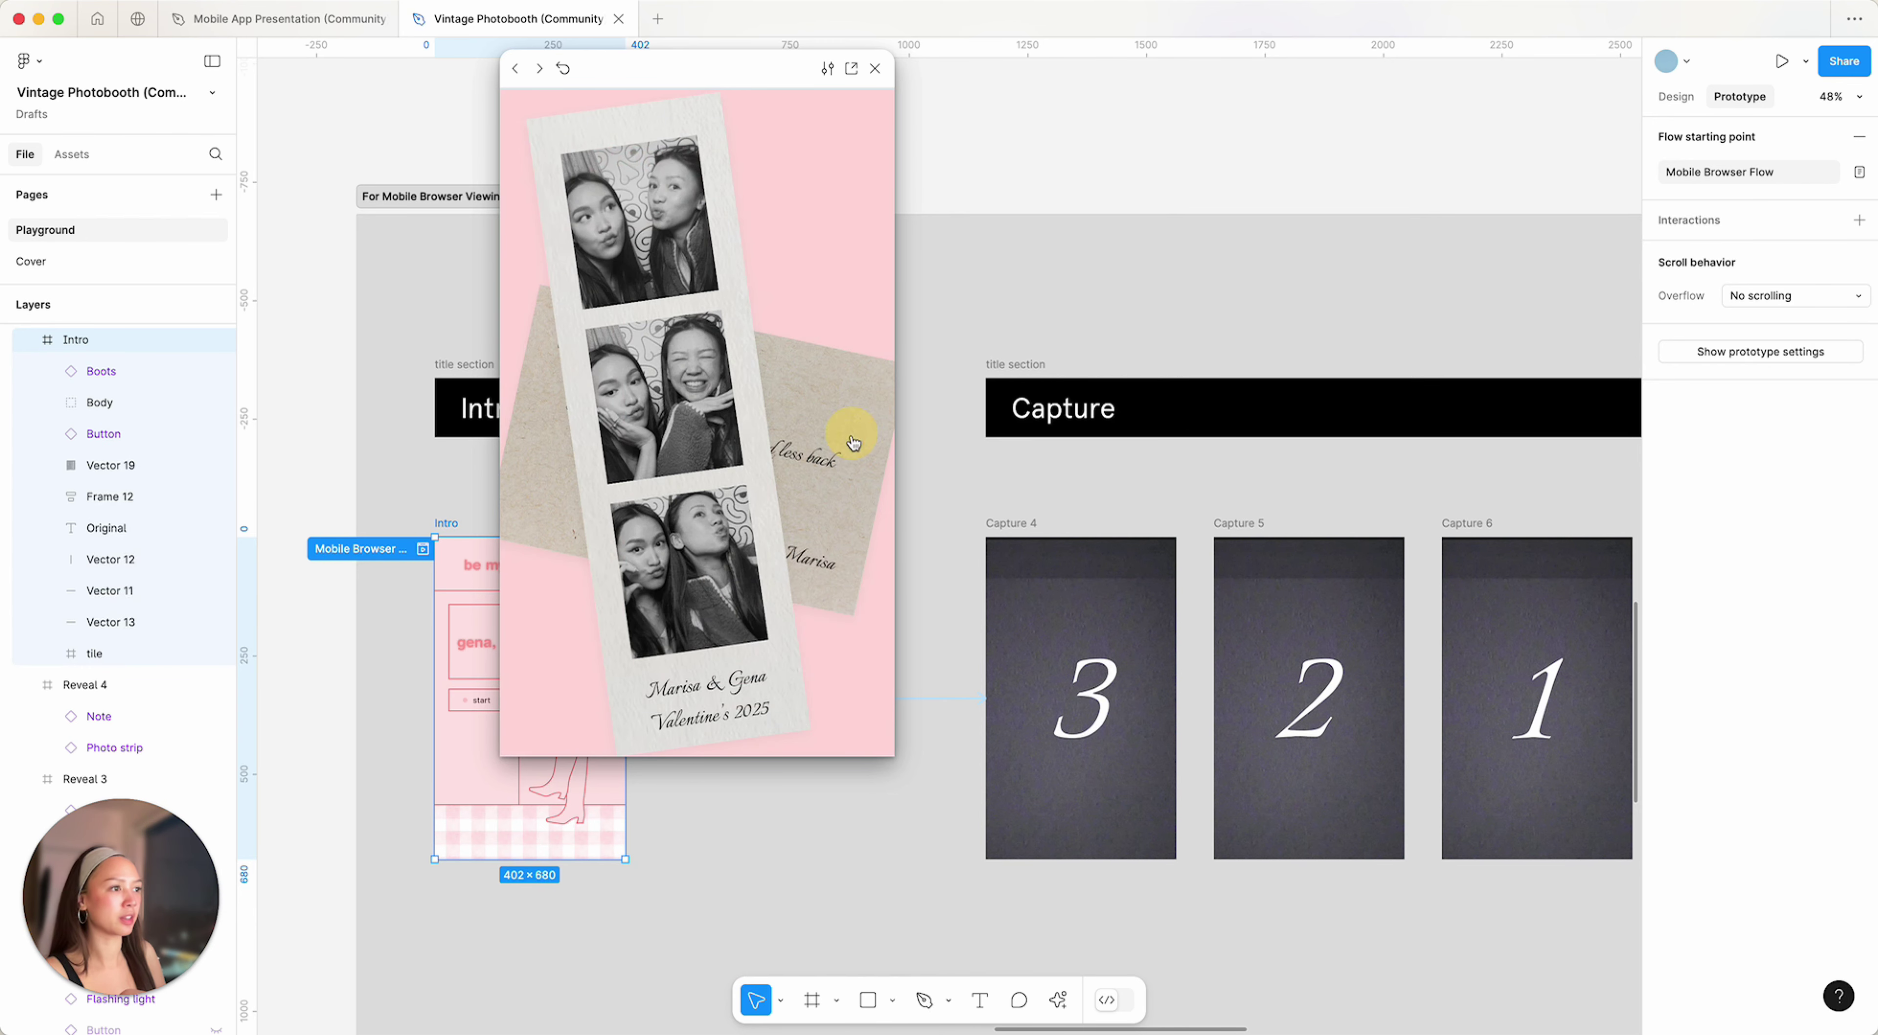
pyautogui.click(854, 443)
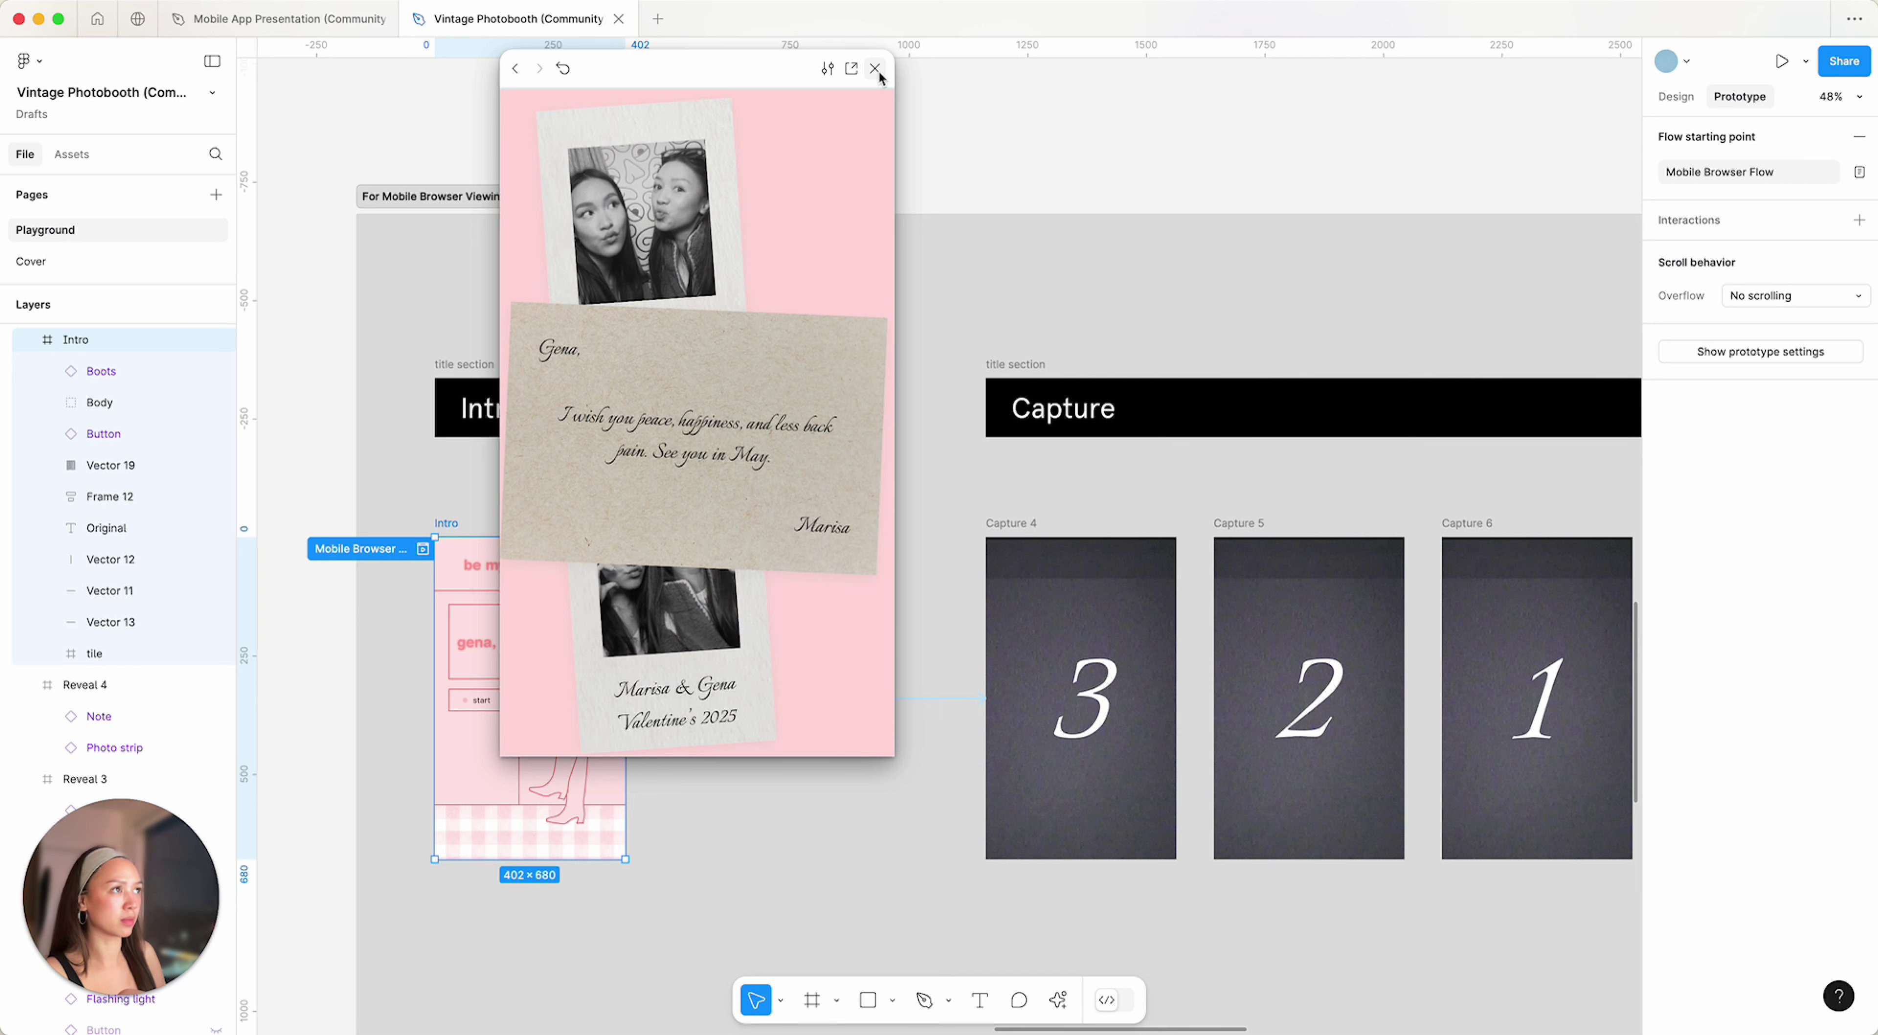
pyautogui.click(875, 68)
# - Inspect the recipient's name text on the mobile Intro frame and clear the selection
pyautogui.scroll(5, 506, 610)
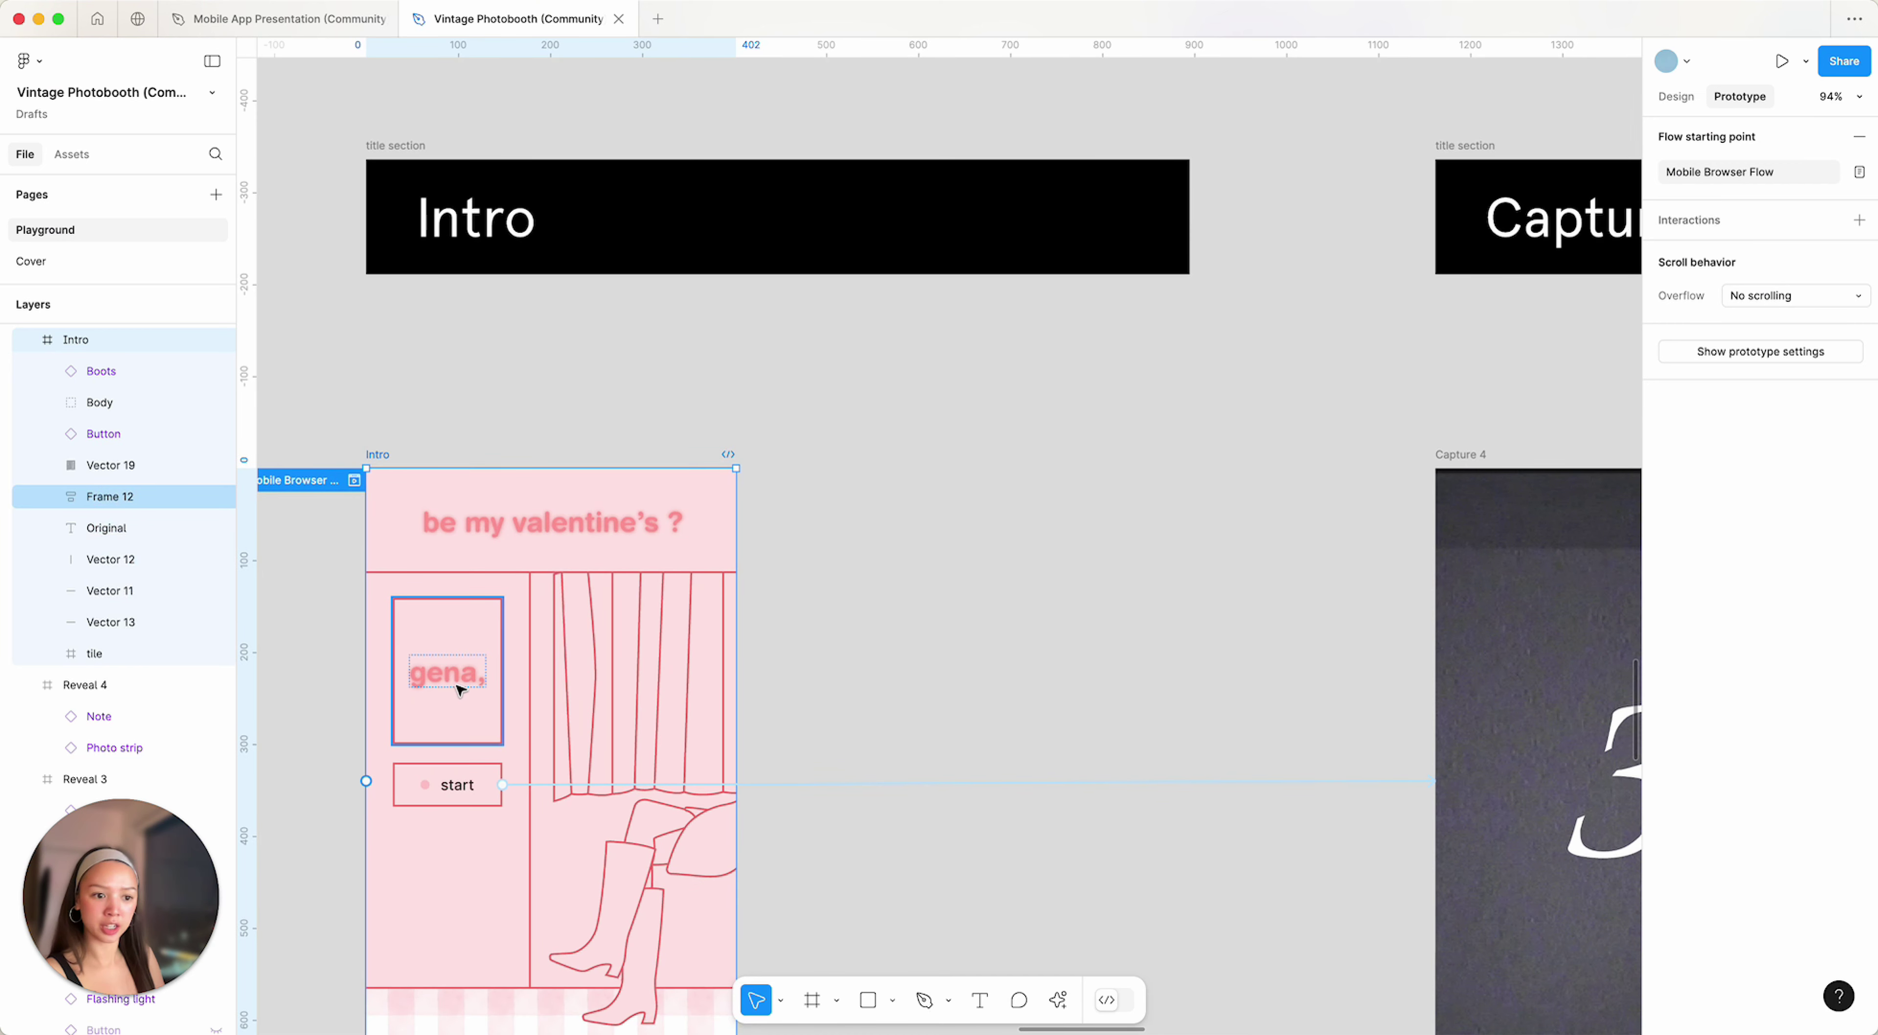
pyautogui.doubleClick(459, 689)
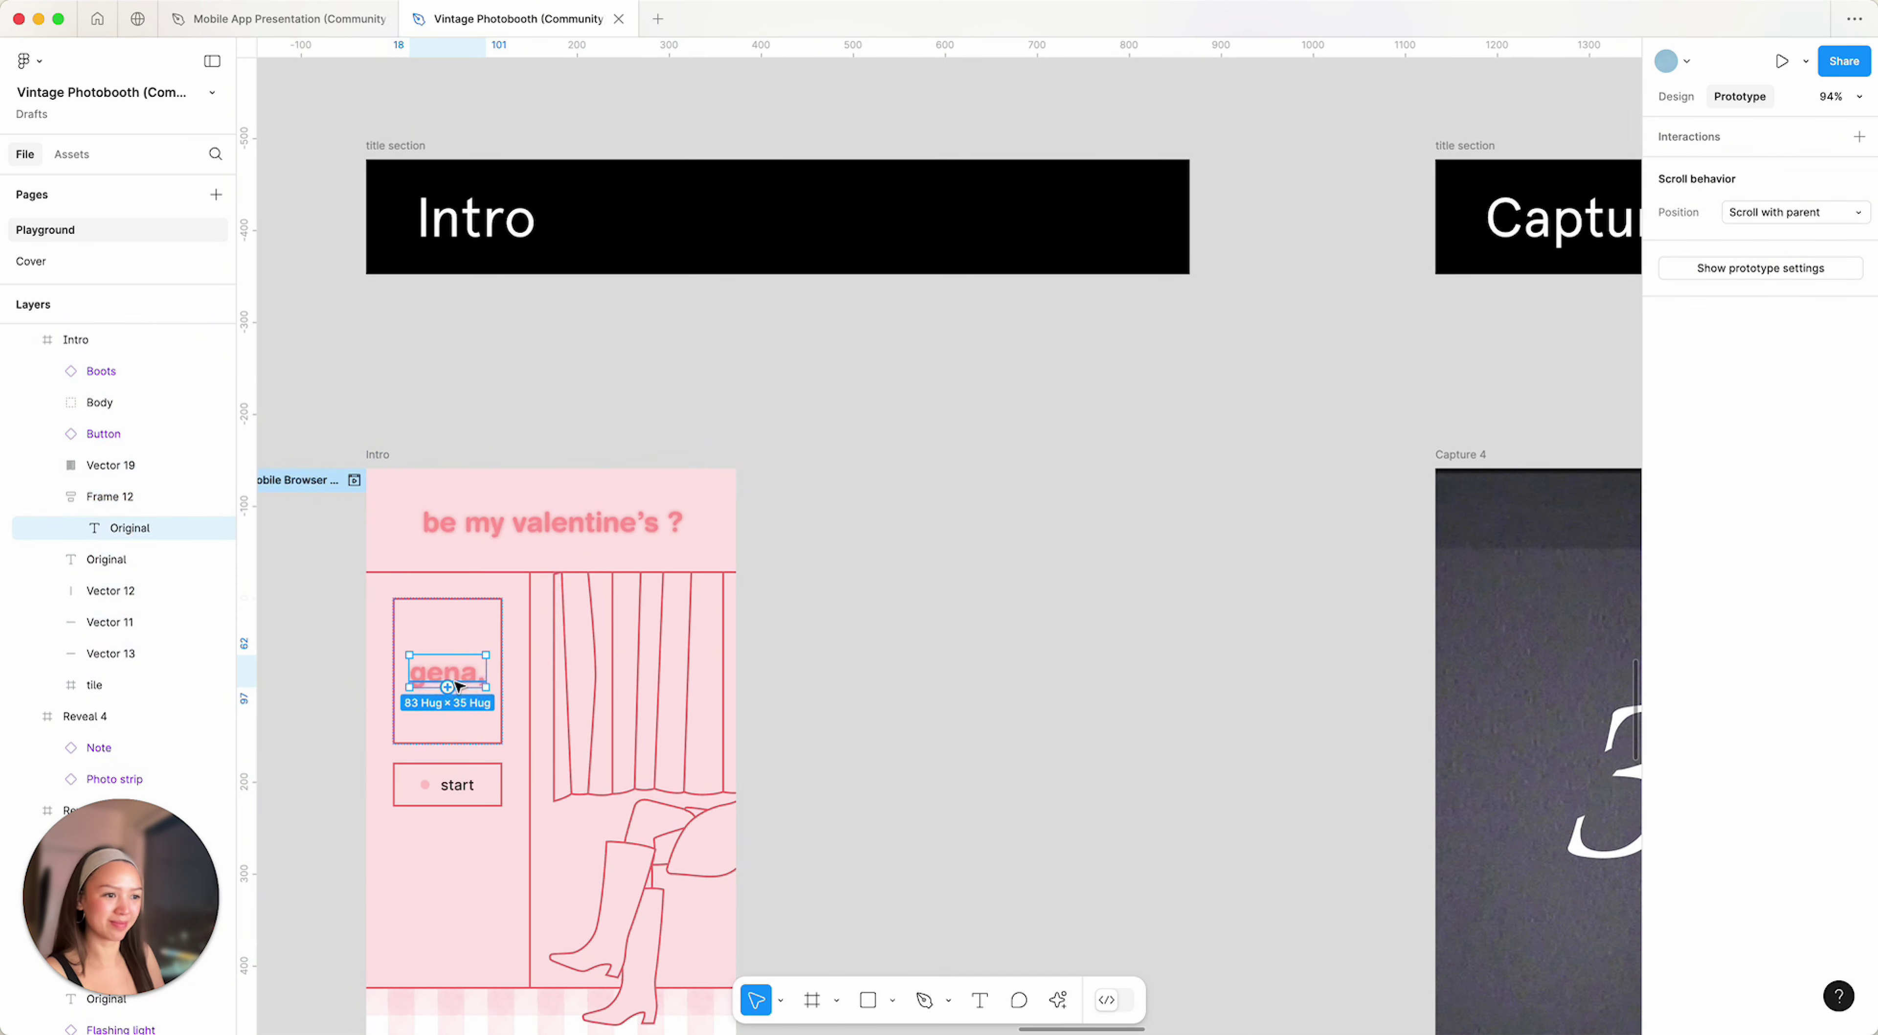
pyautogui.scroll(-5, 1020, 369)
pyautogui.click(465, 352)
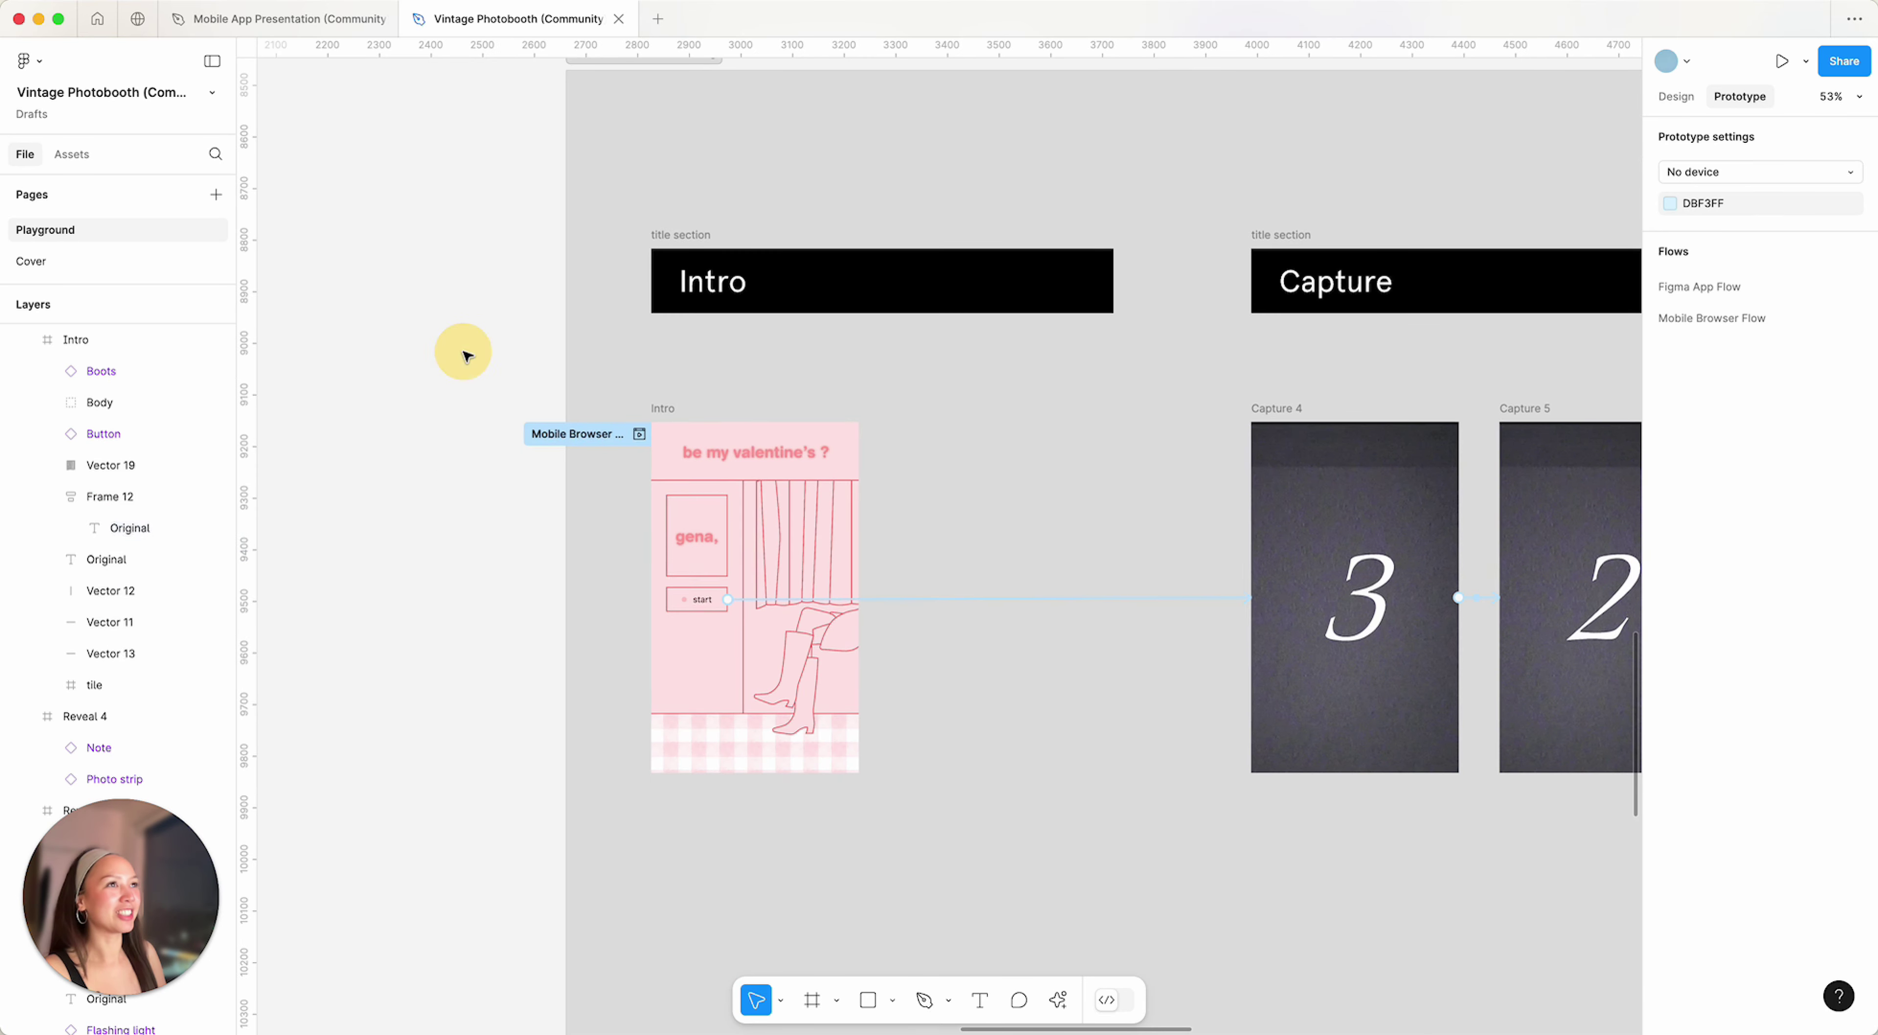
# - Open the Mobile Browser Flow prototype in its own tab, copy its share link and close the sharing dialog
pyautogui.click(641, 433)
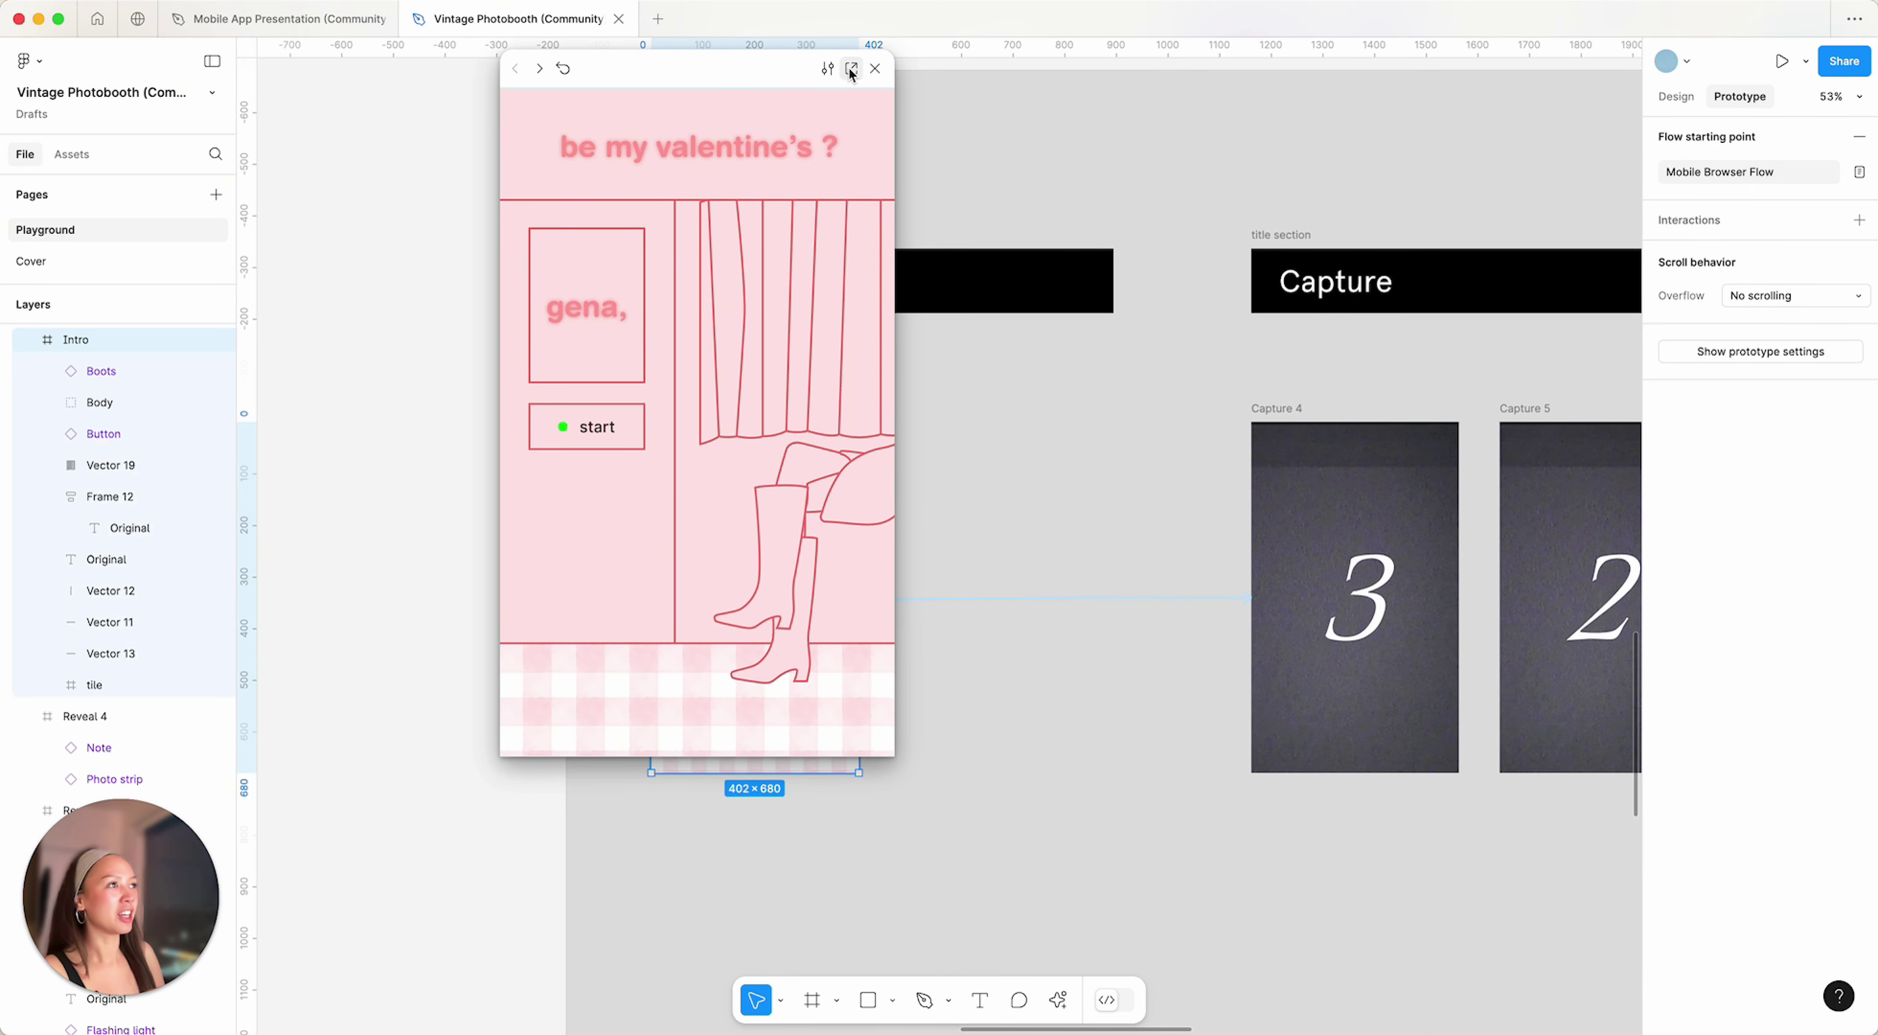
pyautogui.click(851, 68)
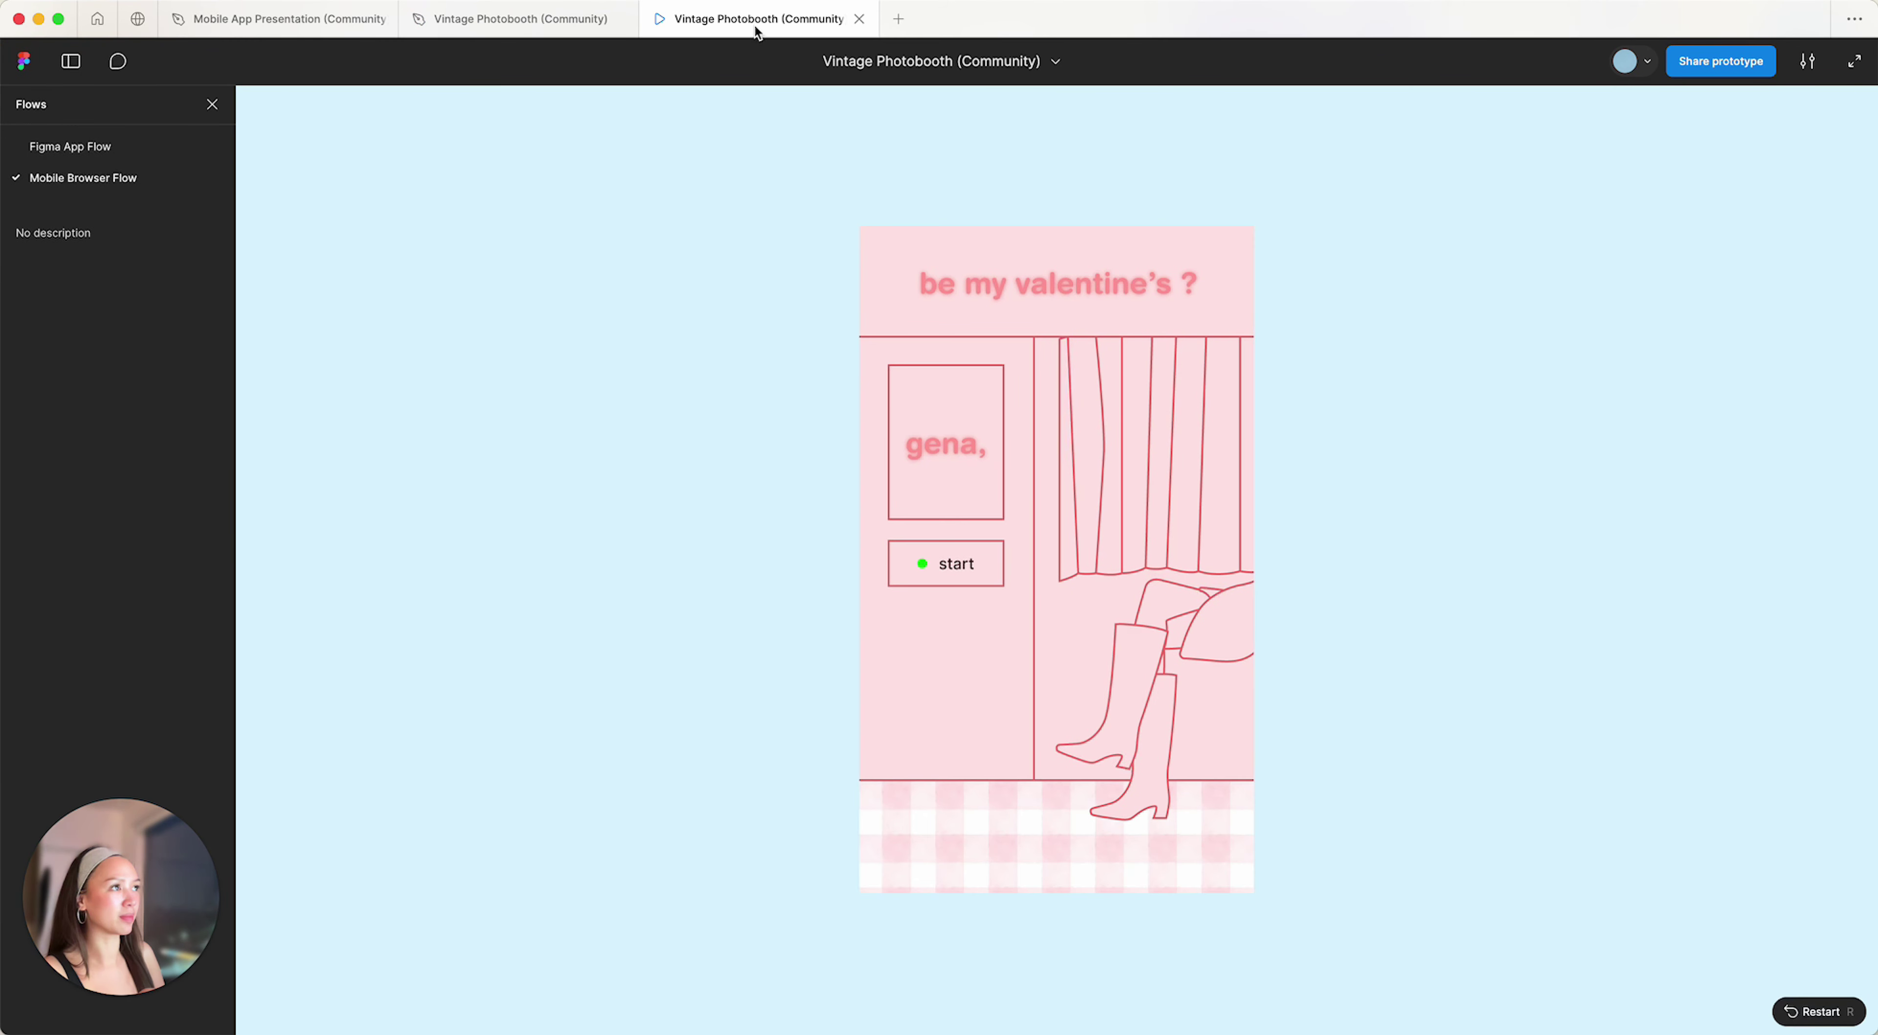
pyautogui.click(1721, 62)
pyautogui.click(1090, 202)
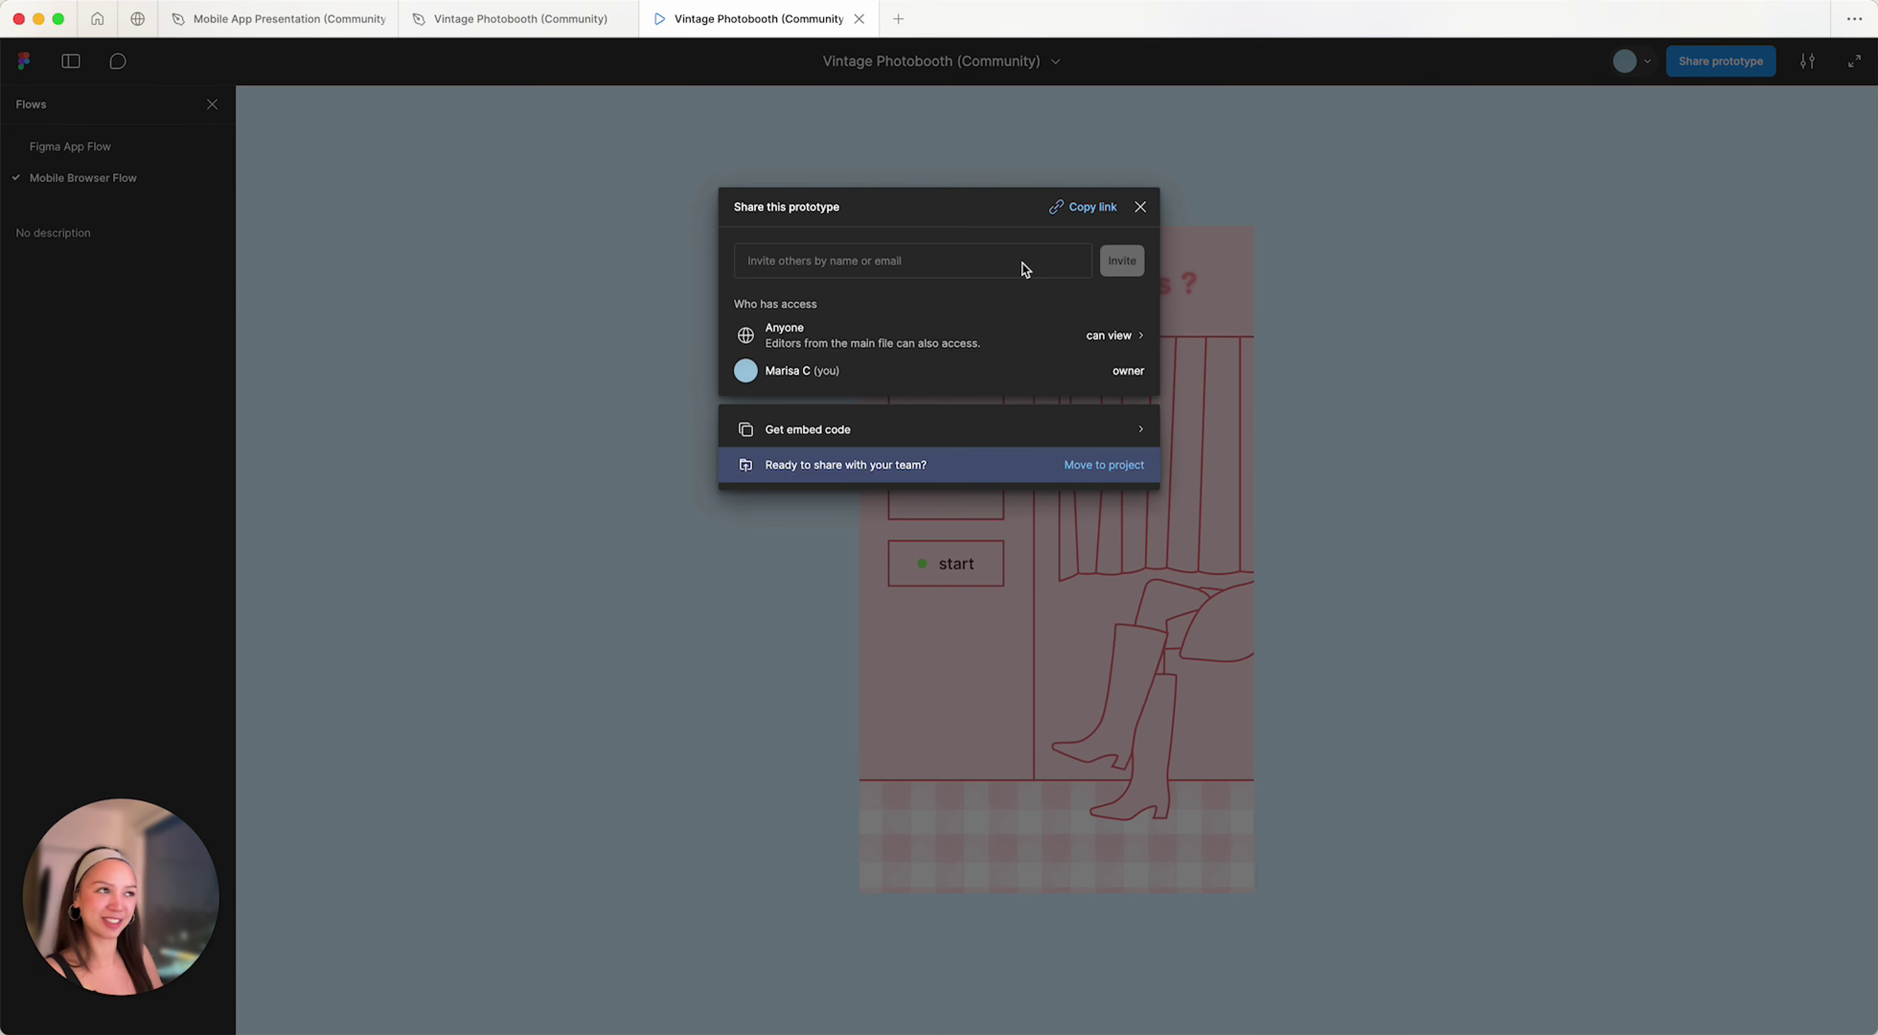
pyautogui.press('Escape')
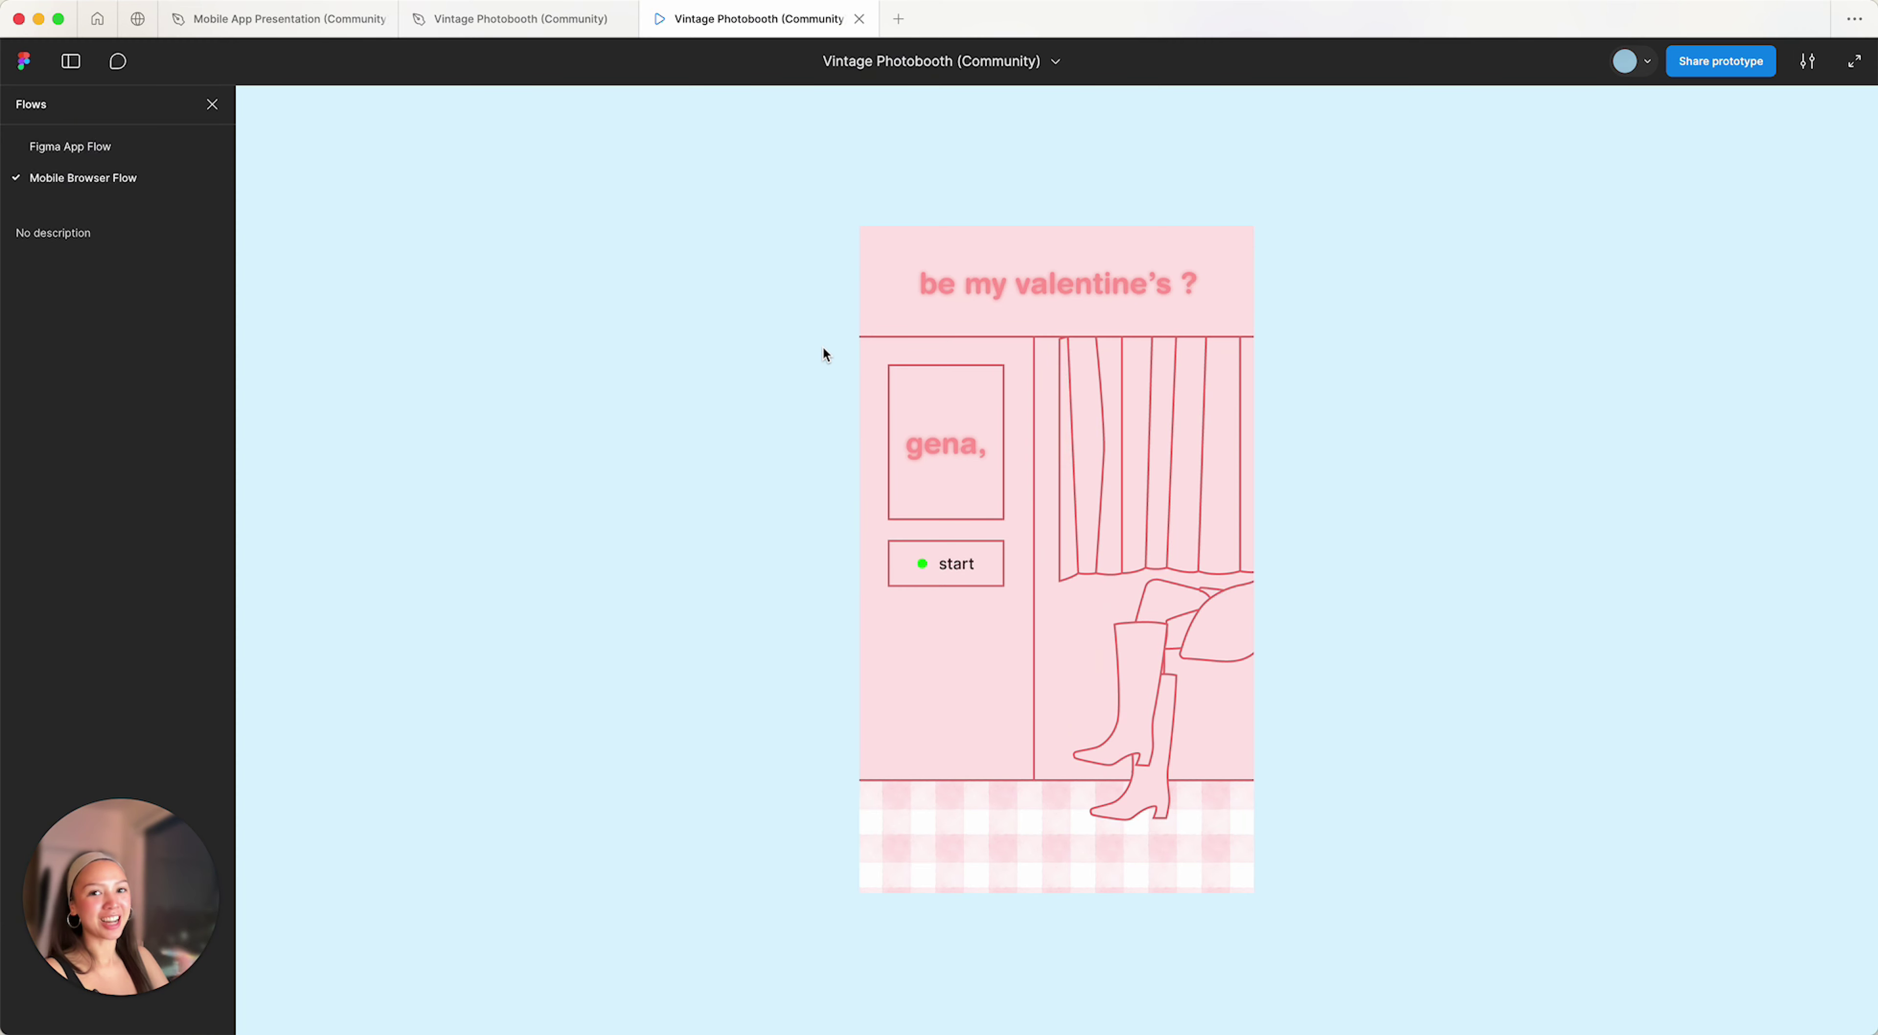